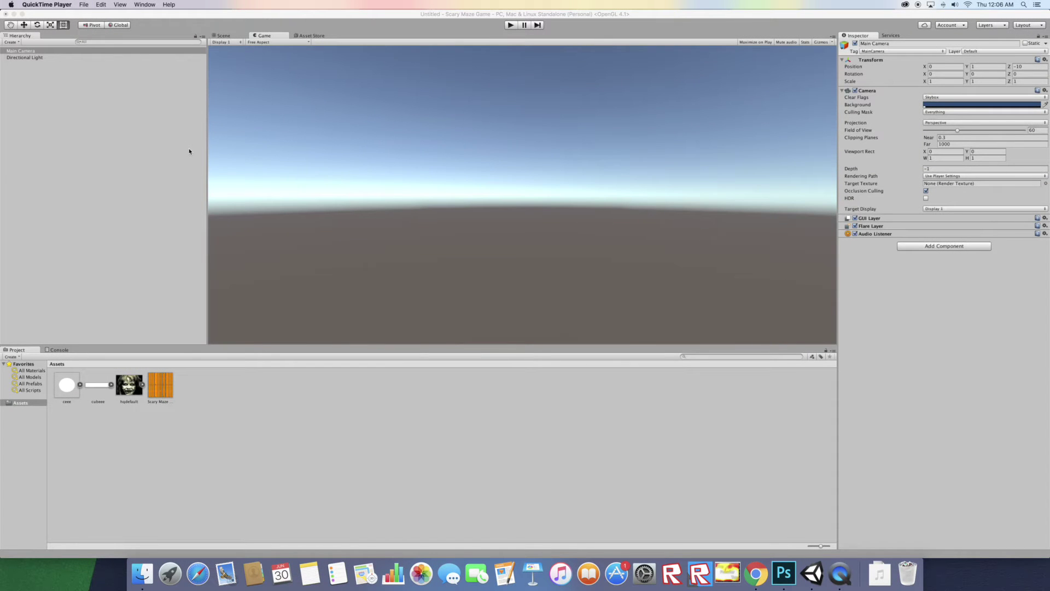
# Create a new scene without saving the changes to the current untitled scene
pyautogui.click(98, 138)
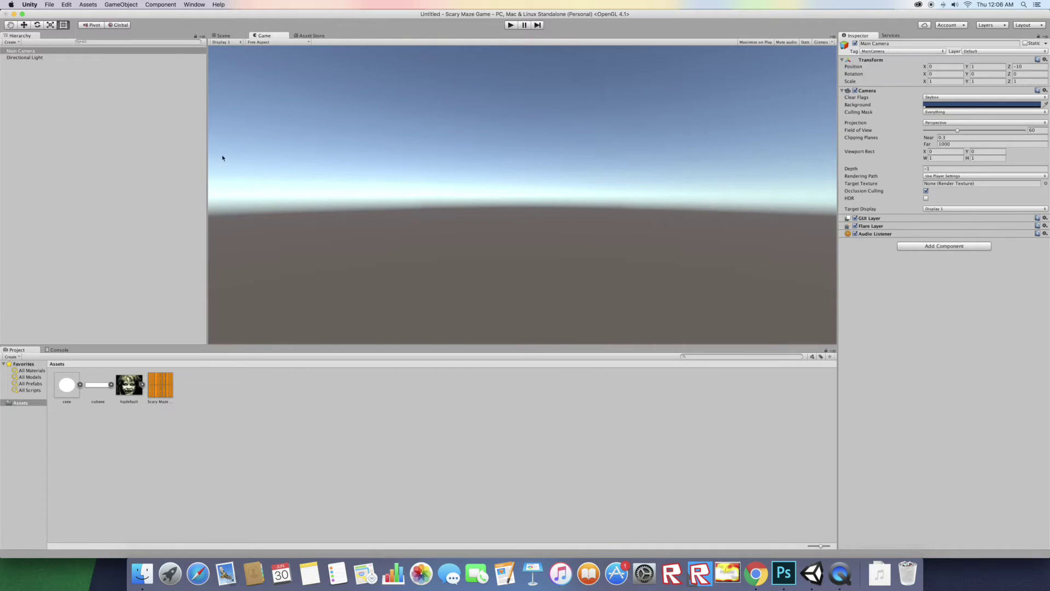
pyautogui.click(49, 4)
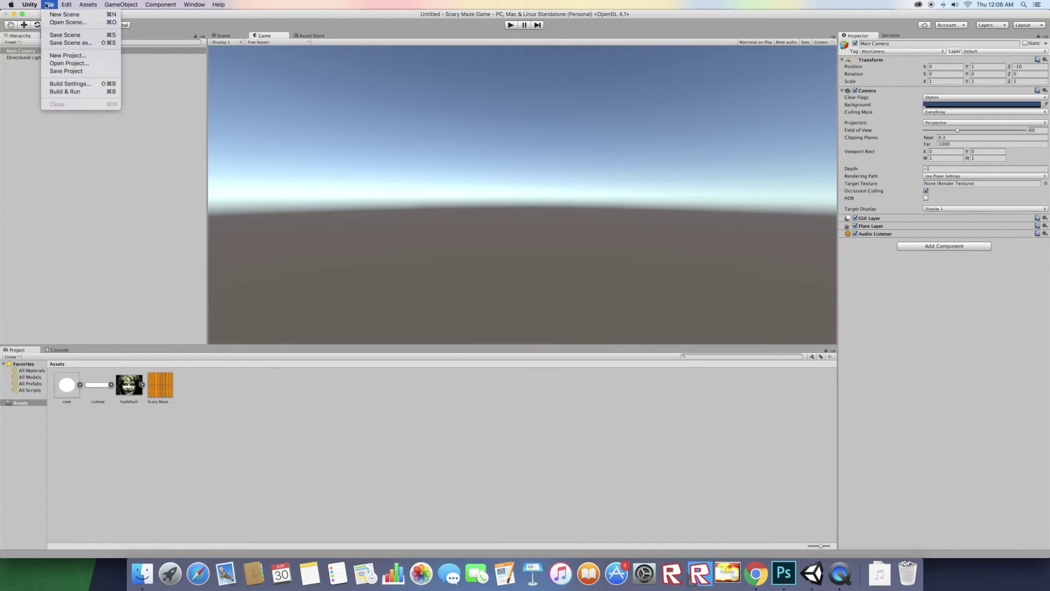
pyautogui.click(51, 17)
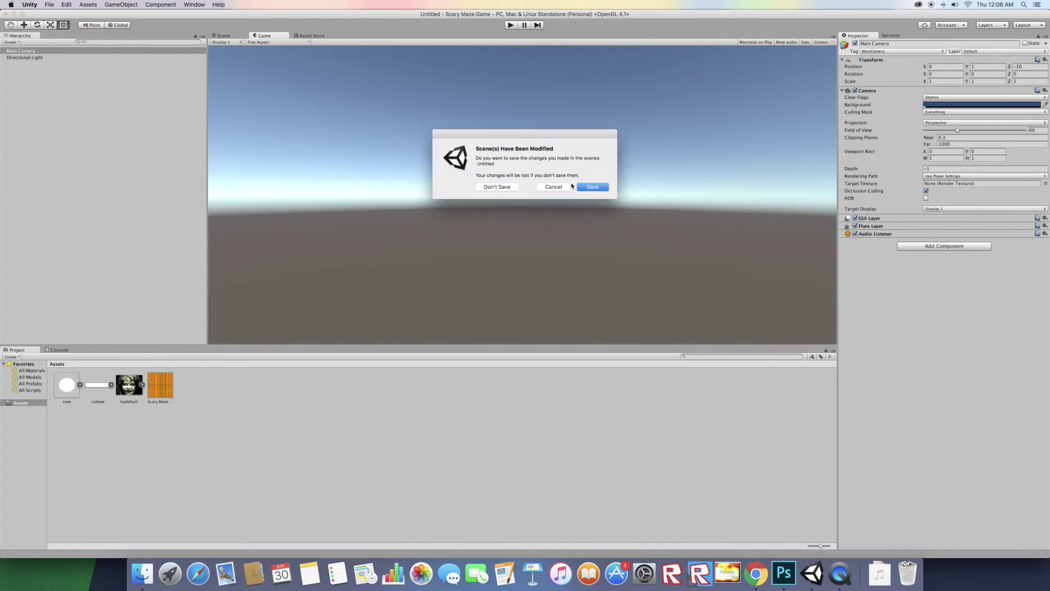
pyautogui.click(508, 187)
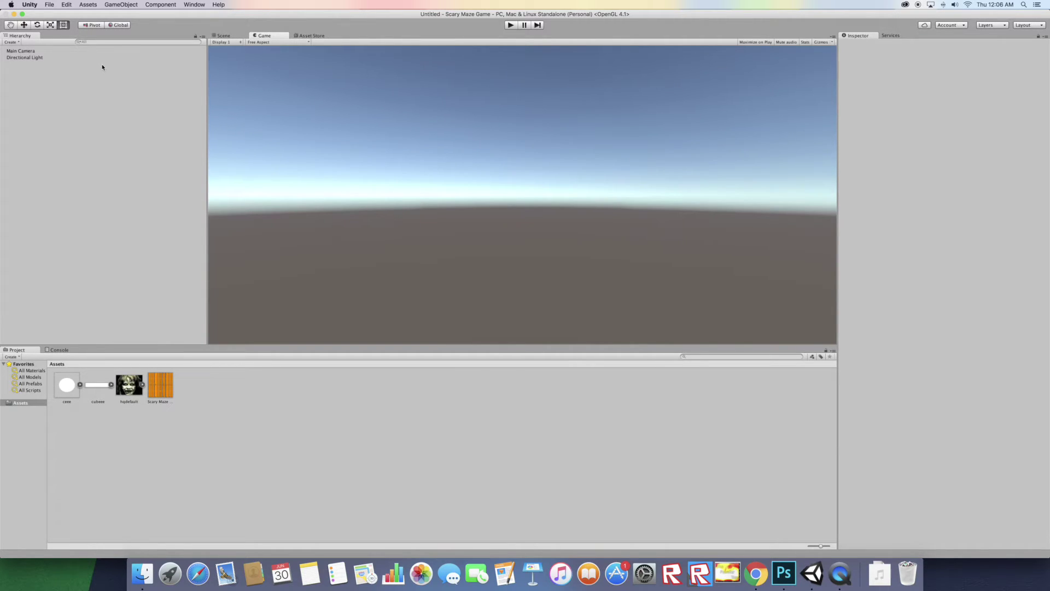
pyautogui.click(50, 4)
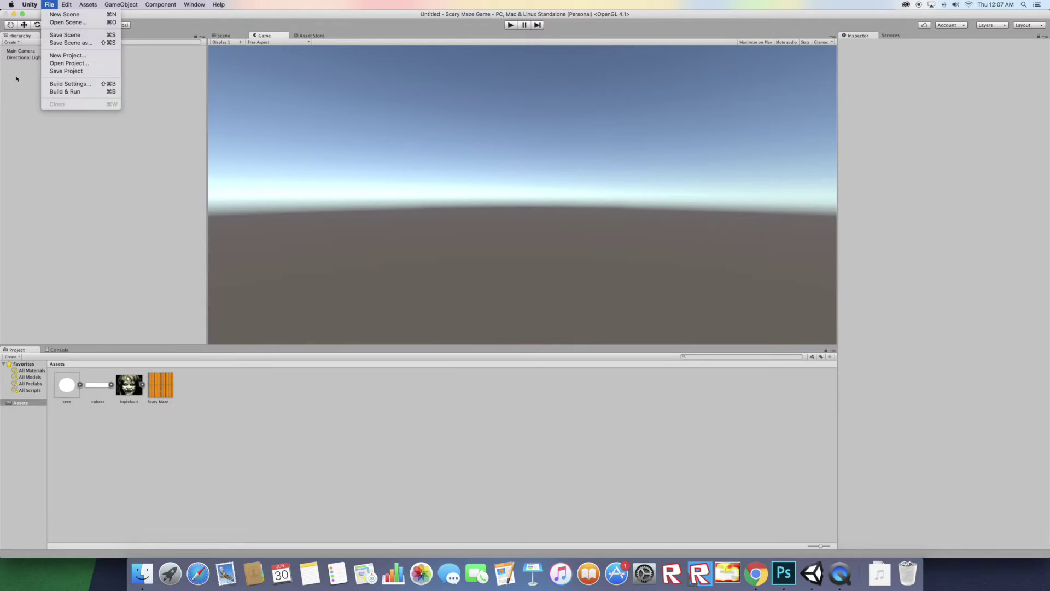
pyautogui.click(31, 65)
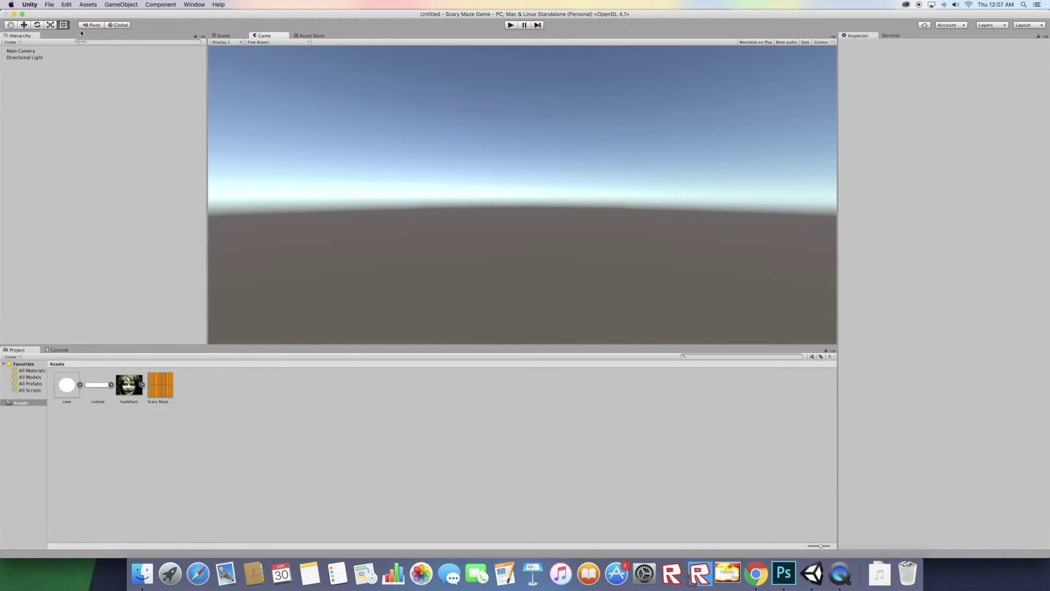
# Set the Main Camera's clear flags to Solid Color and its background to black (RGB 0, 0, 0)
pyautogui.click(33, 50)
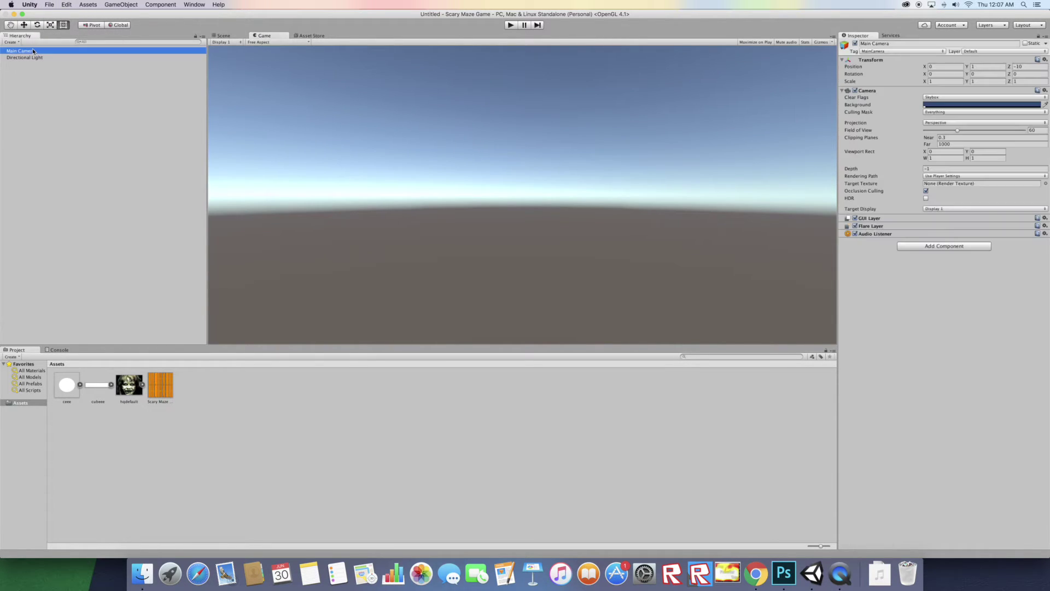
pyautogui.click(947, 99)
pyautogui.click(944, 105)
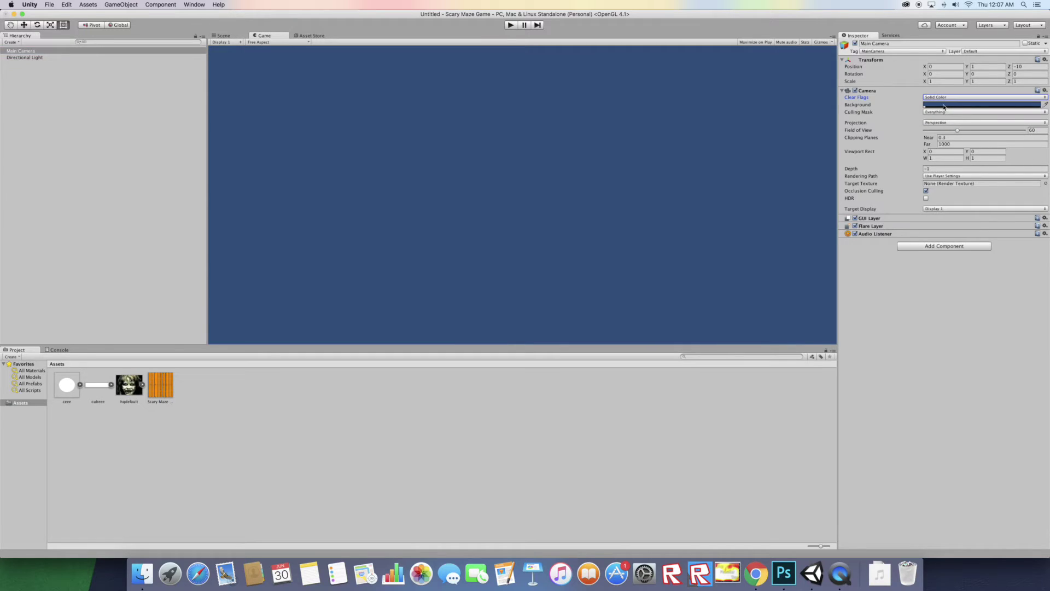
pyautogui.click(944, 107)
pyautogui.moveTo(28, 81); pyautogui.dragTo(2, 133)
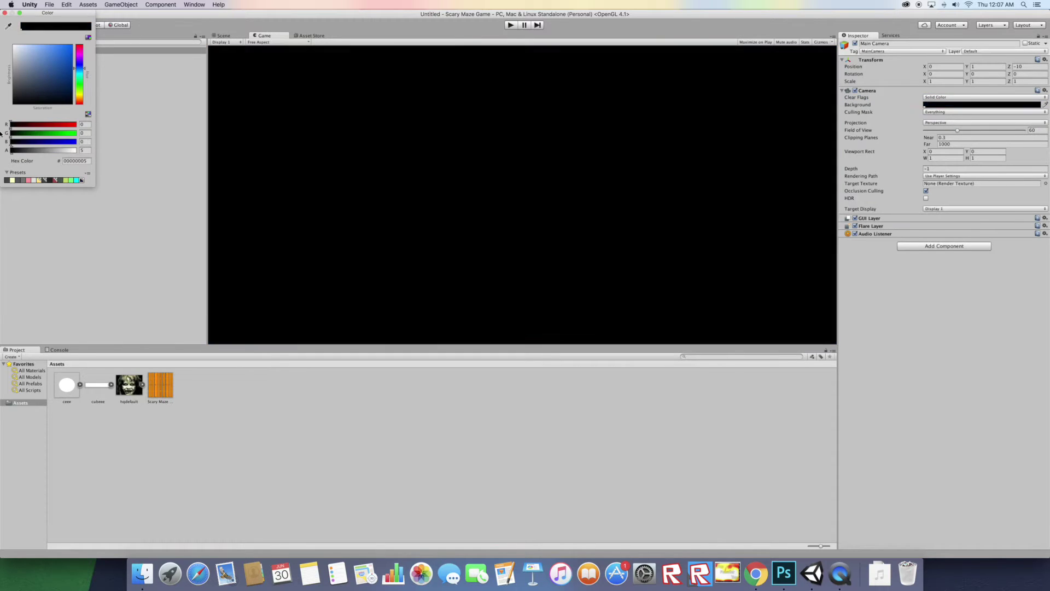
pyautogui.click(168, 278)
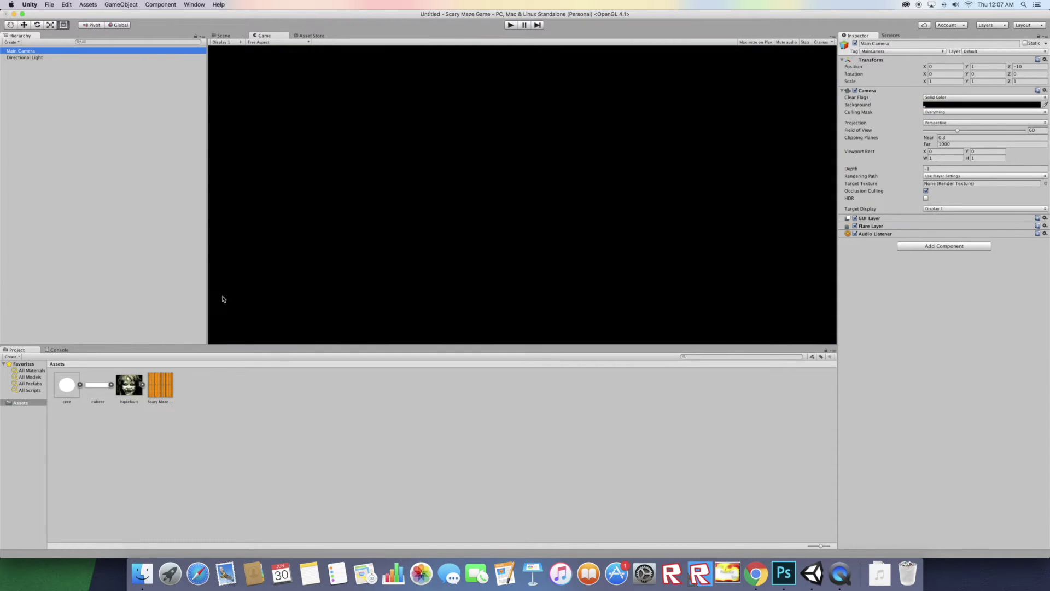
# Add the white bar sprite cubeee to the scene and set its X scale to 1.98
pyautogui.moveTo(99, 394); pyautogui.dragTo(99, 235)
pyautogui.moveTo(927, 85); pyautogui.dragTo(944, 84)
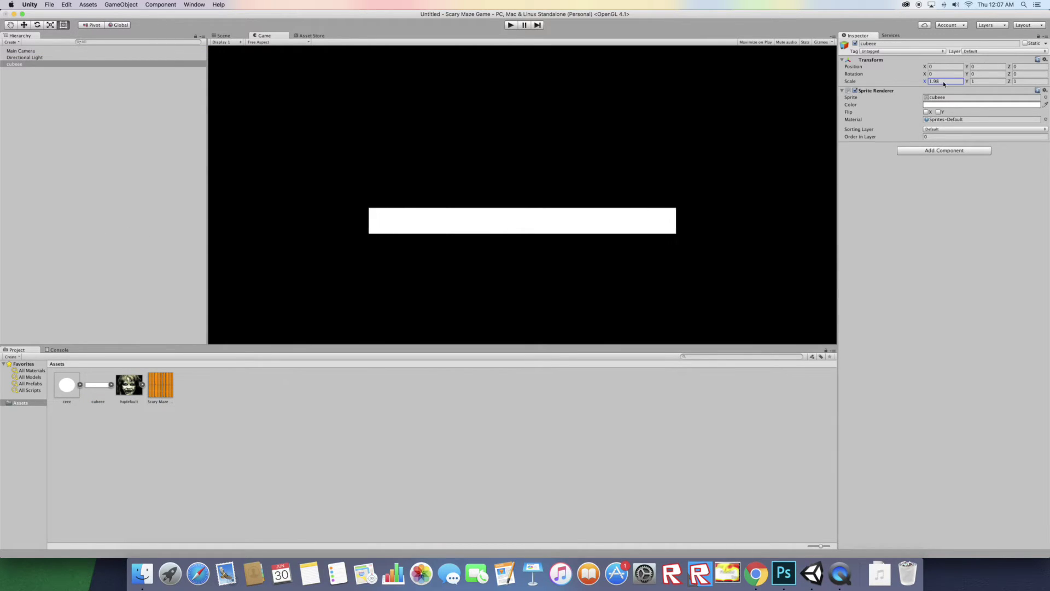
pyautogui.rightClick(33, 68)
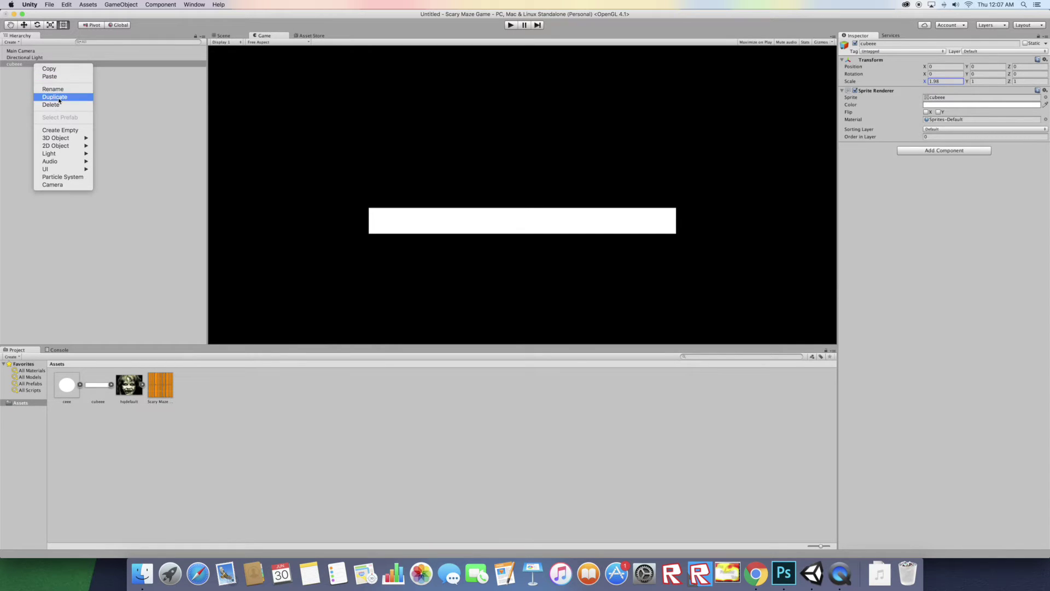
pyautogui.click(58, 101)
pyautogui.moveTo(968, 68); pyautogui.dragTo(978, 23)
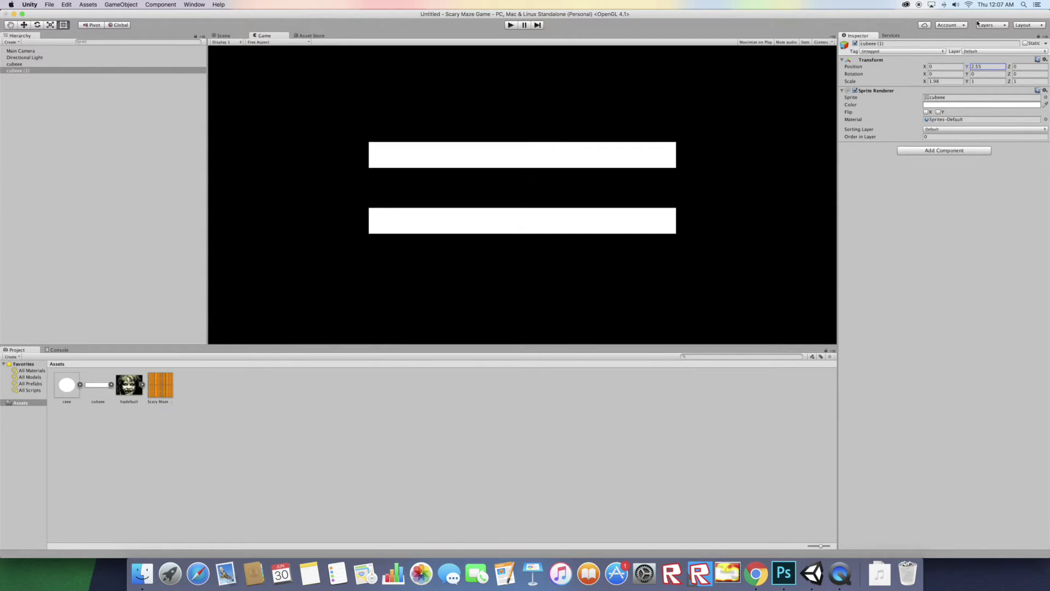
pyautogui.rightClick(65, 70)
pyautogui.click(88, 114)
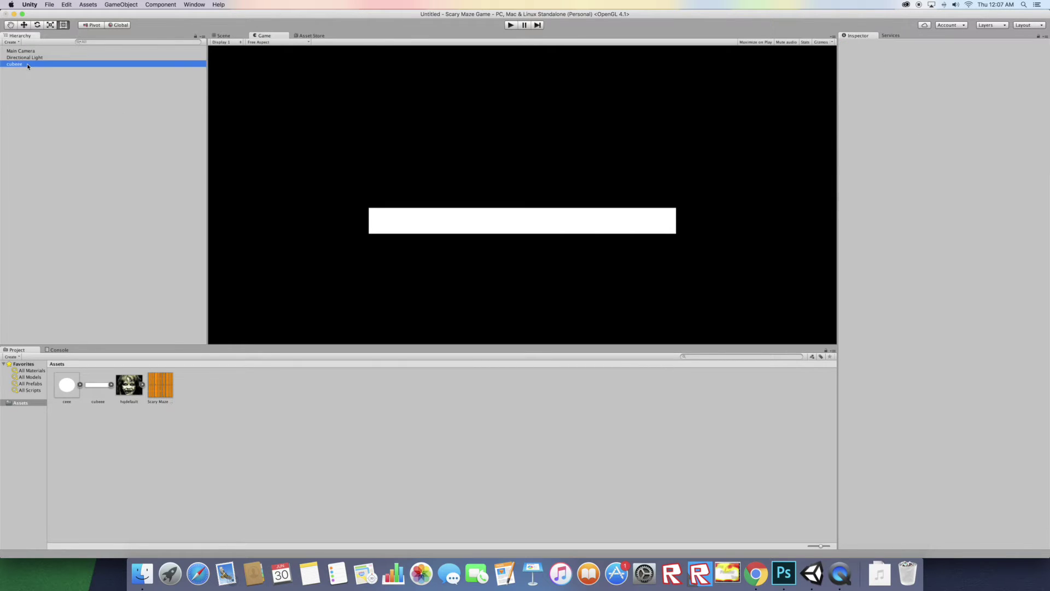
# Add a Box Collider to the cubeee bar and set the bar's Y scale to 0.93
pyautogui.click(951, 151)
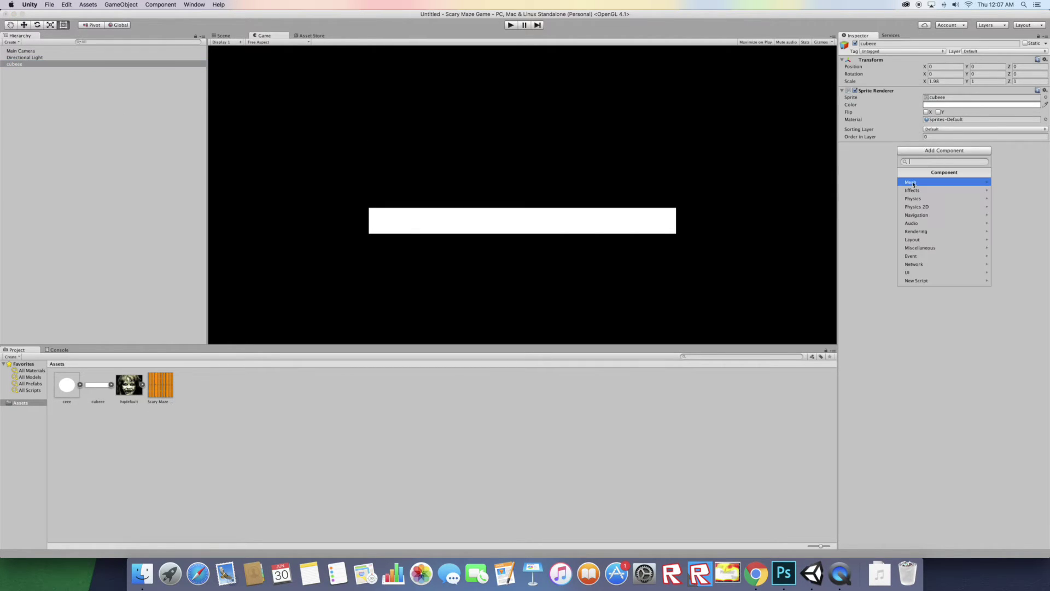
pyautogui.click(930, 198)
pyautogui.click(928, 199)
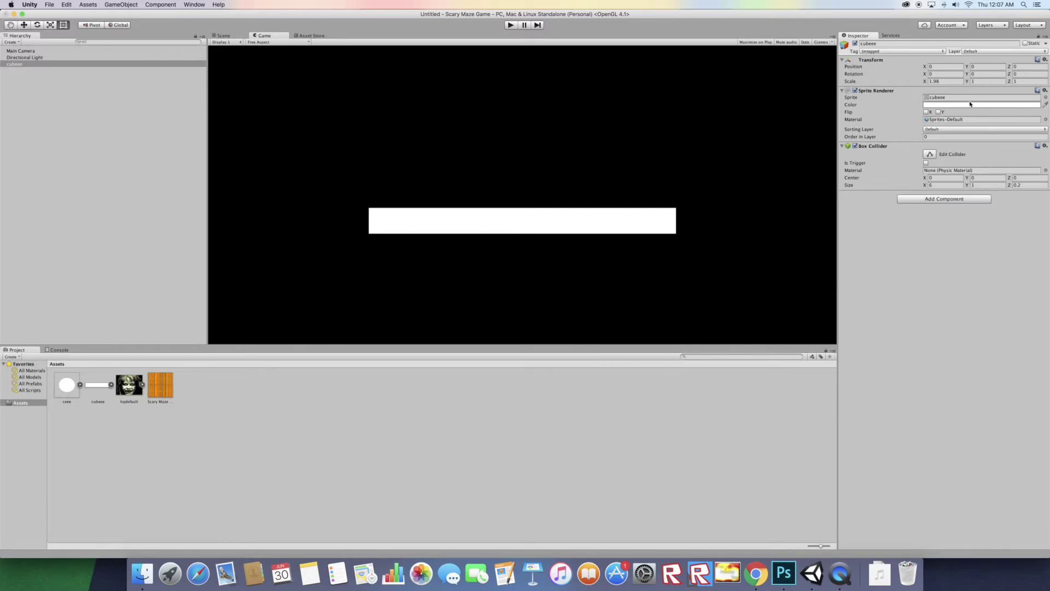
pyautogui.moveTo(966, 81); pyautogui.dragTo(965, 82)
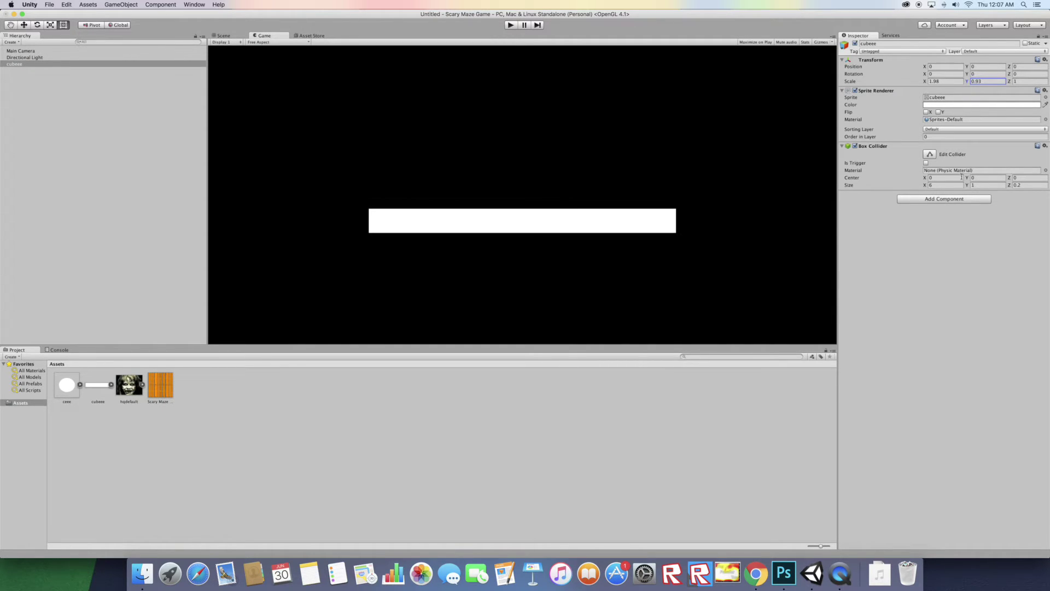
# Fit the Box Collider along the bar's upper edge with Y size 0.07 and Y center 0.53
pyautogui.moveTo(966, 177)
pyautogui.mouseDown()
pyautogui.moveTo(974, 162)
pyautogui.moveTo(970, 186)
pyautogui.mouseUp()
pyautogui.click(983, 179)
pyautogui.write('0')
pyautogui.moveTo(967, 185); pyautogui.dragTo(964, 193)
pyautogui.click(223, 36)
pyautogui.click(266, 42)
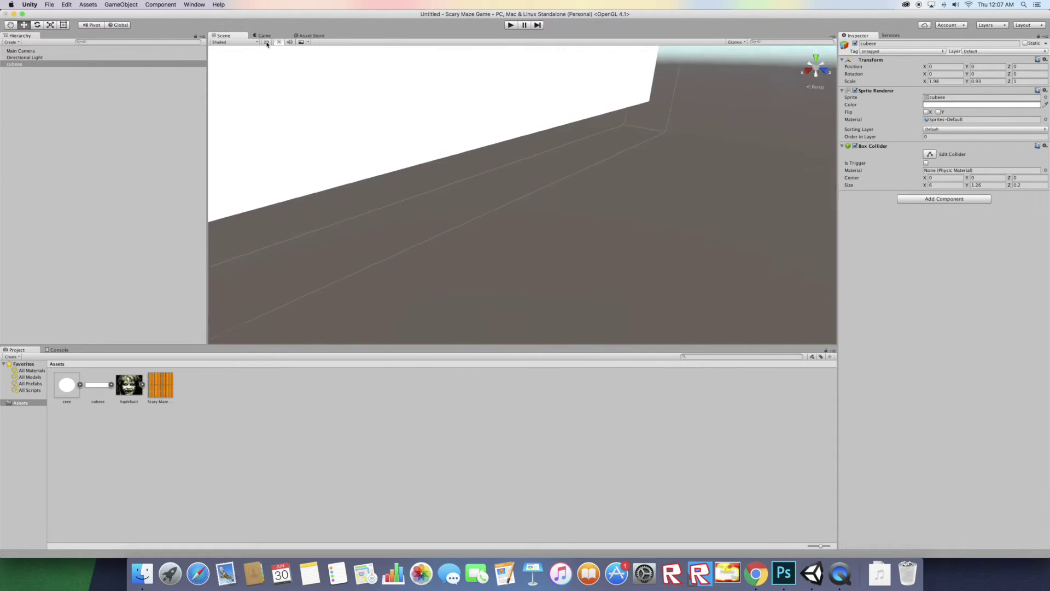
pyautogui.moveTo(366, 110); pyautogui.dragTo(244, 92, button='right')
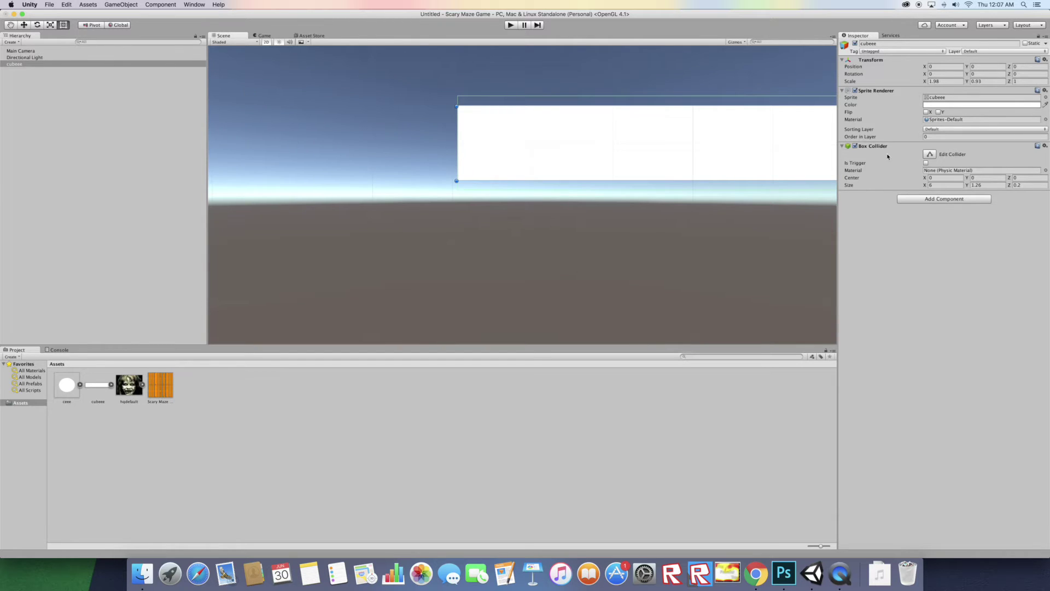
pyautogui.moveTo(967, 186)
pyautogui.mouseDown()
pyautogui.moveTo(949, 203)
pyautogui.moveTo(974, 170)
pyautogui.mouseUp()
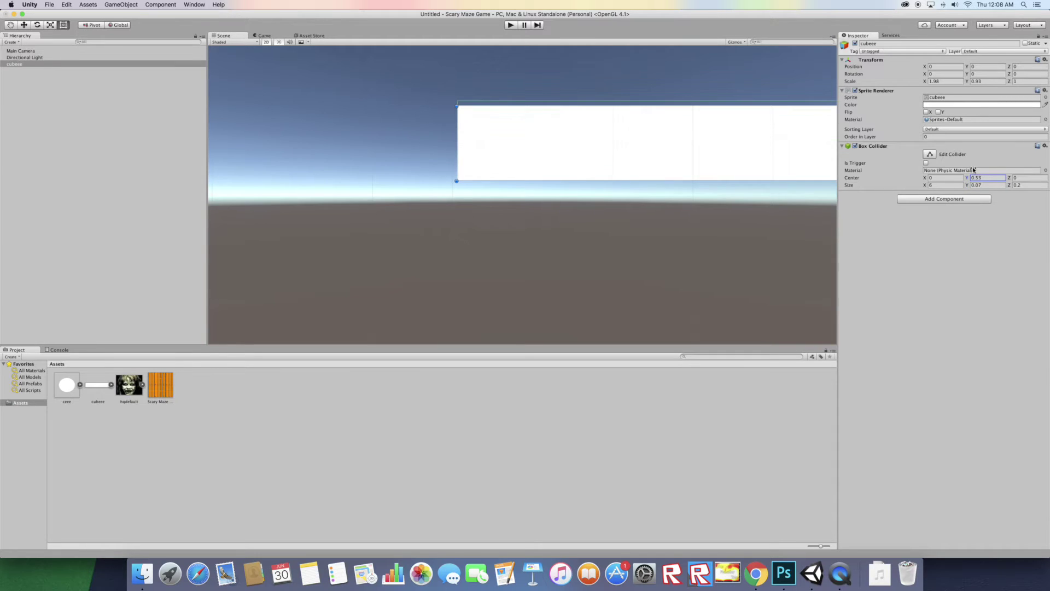
pyautogui.scroll(-4, 790, 176)
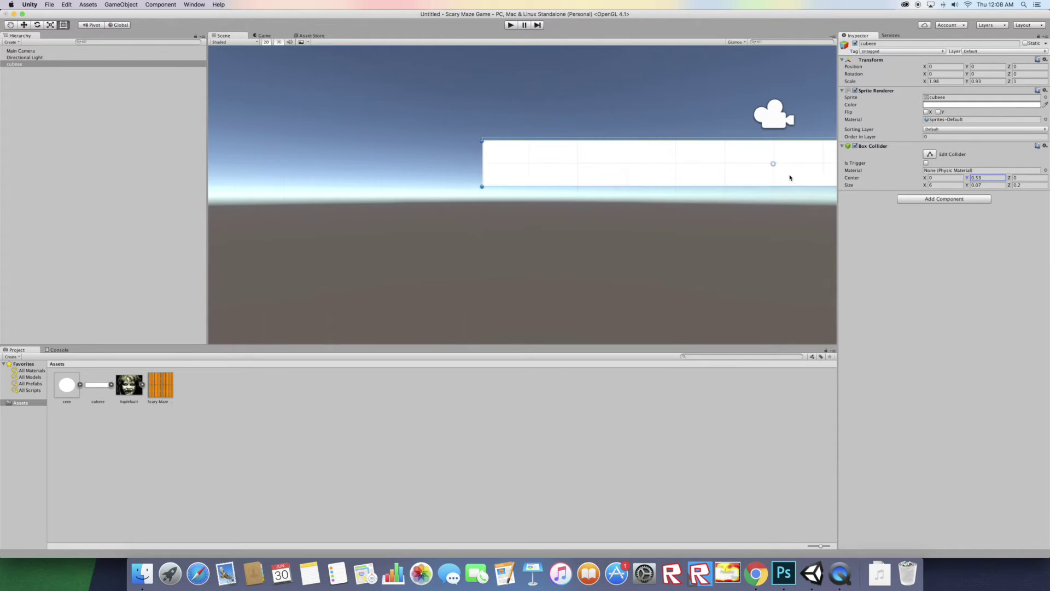
# Add a second Box Collider to the cubeee bar and paste the first collider's values into it
pyautogui.rightClick(873, 147)
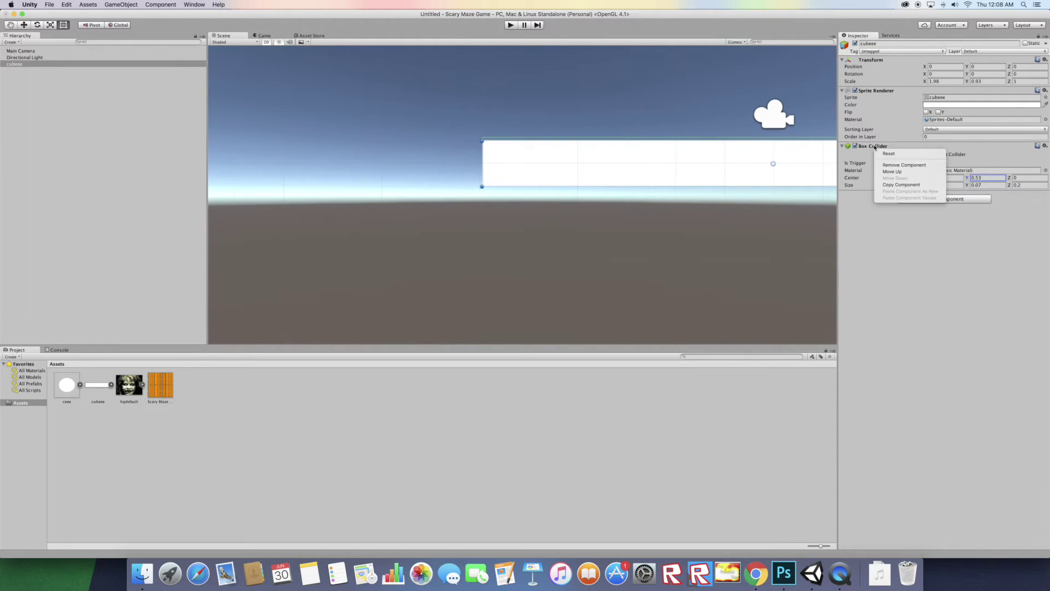
pyautogui.click(906, 185)
pyautogui.click(939, 199)
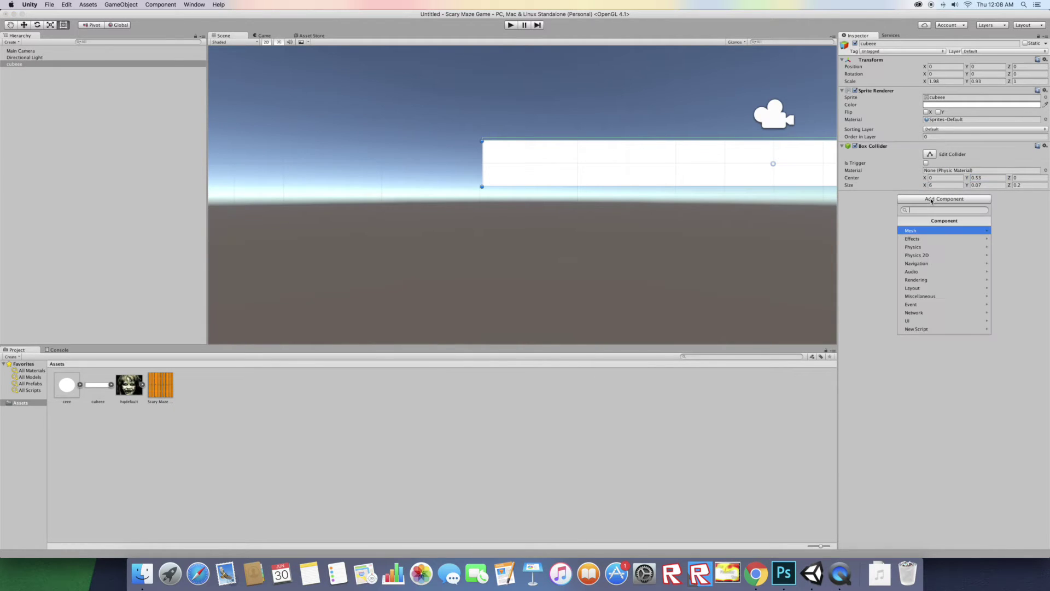
pyautogui.click(935, 247)
pyautogui.click(927, 247)
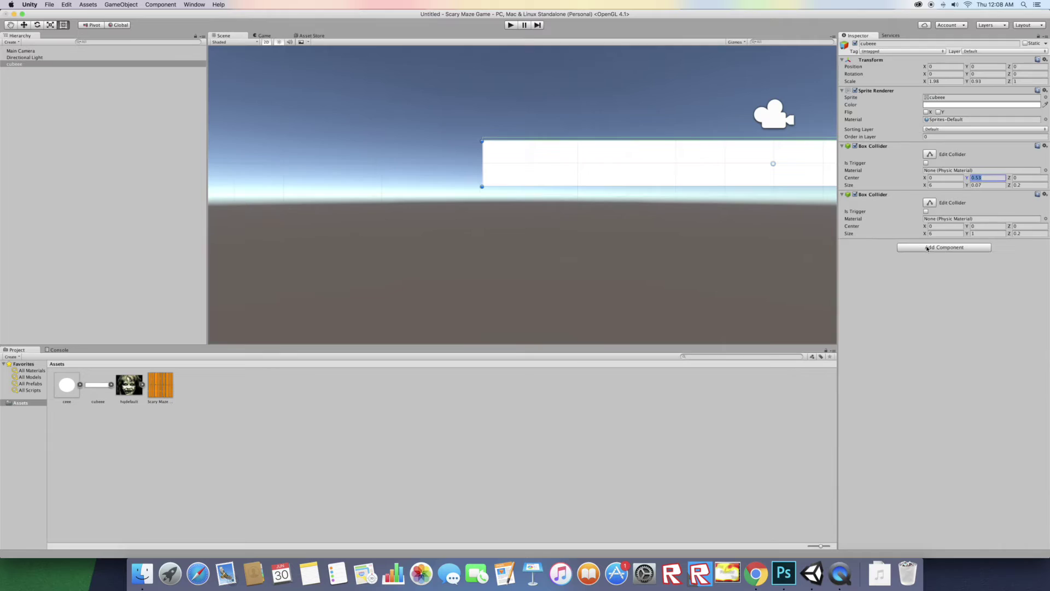
pyautogui.rightClick(873, 196)
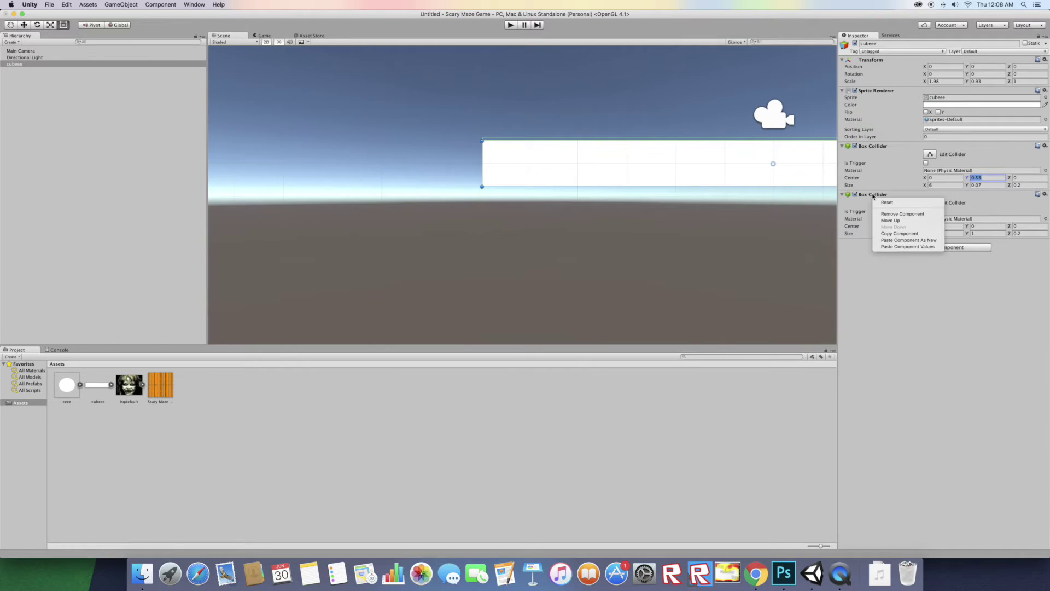
pyautogui.click(912, 247)
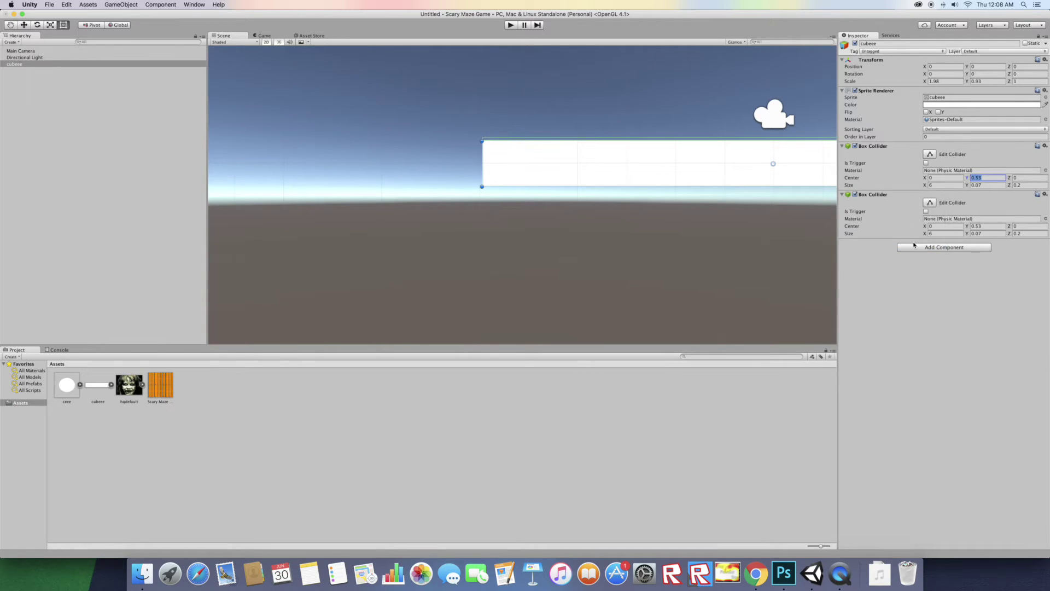
# Set the second Box Collider's Y center to -0.51 so it lies along the bar's lower edge
pyautogui.click(971, 226)
pyautogui.write('-0.51')
pyautogui.press('BackSpace')
pyautogui.press('BackSpace')
pyautogui.write('51')
pyautogui.scroll(-5, 711, 183)
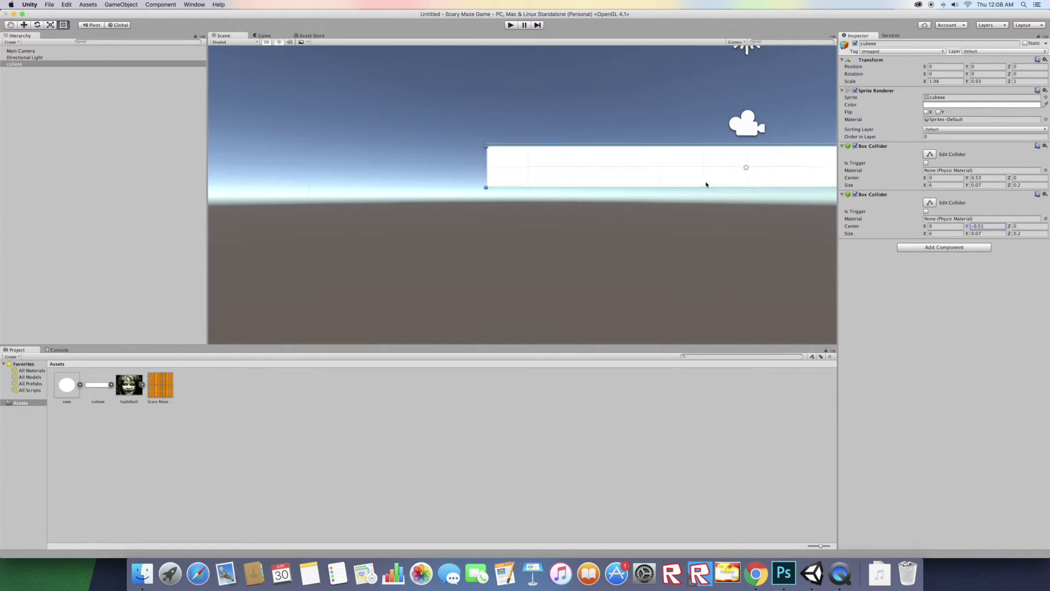
pyautogui.scroll(1, 755, 183)
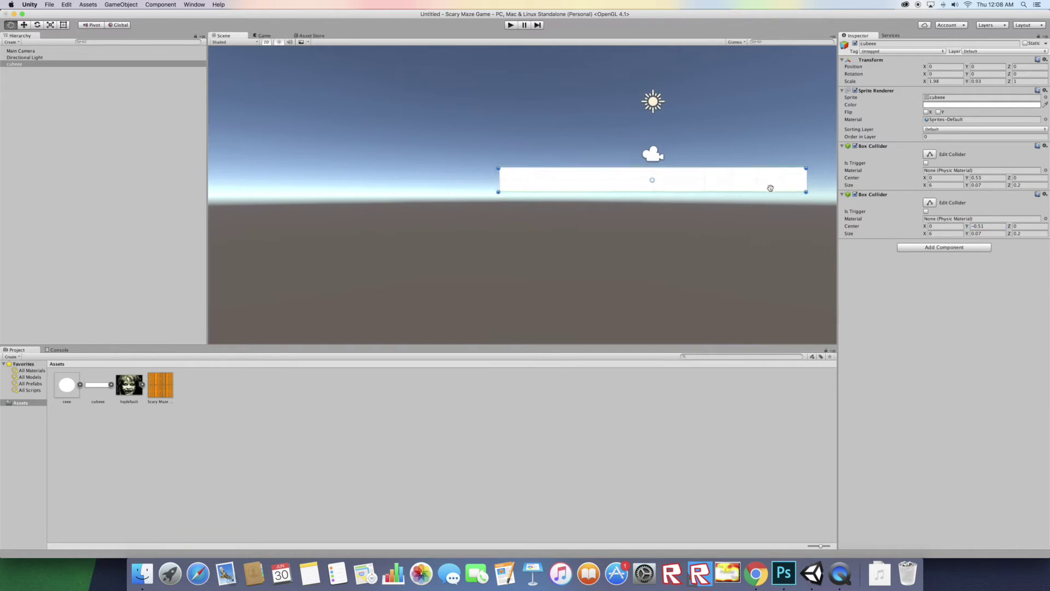
pyautogui.moveTo(769, 185); pyautogui.dragTo(712, 180, button='middle')
pyautogui.scroll(3, 712, 181)
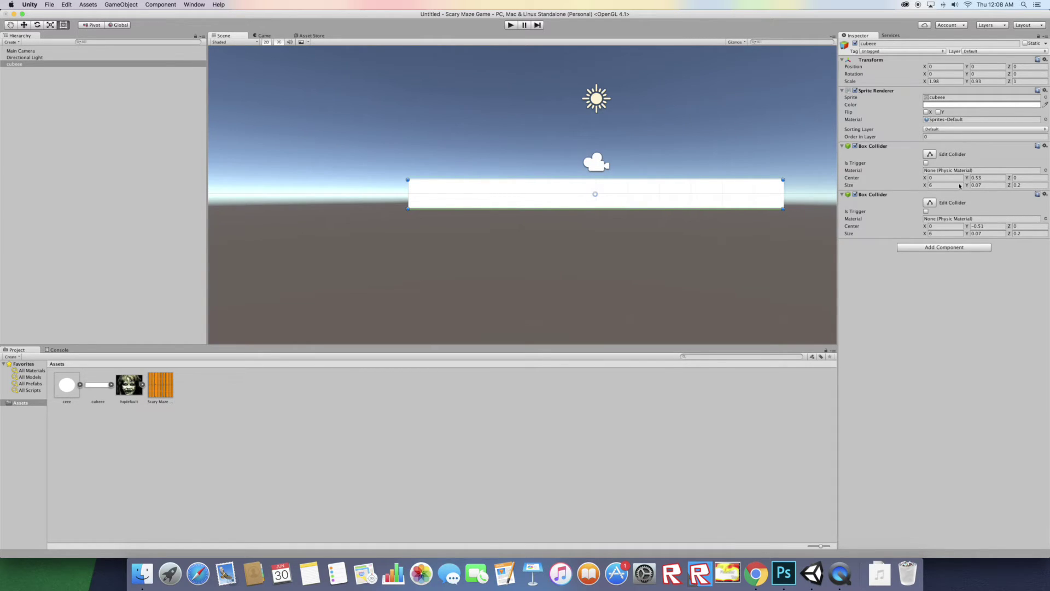
# Shorten the first Box Collider to an X size of 5.16 and shift its X center to -0.36
pyautogui.click(967, 187)
pyautogui.click(925, 186)
pyautogui.moveTo(921, 189); pyautogui.dragTo(909, 190)
pyautogui.moveTo(926, 181); pyautogui.dragTo(921, 180)
pyautogui.scroll(-1, 820, 163)
pyautogui.scroll(5, 804, 166)
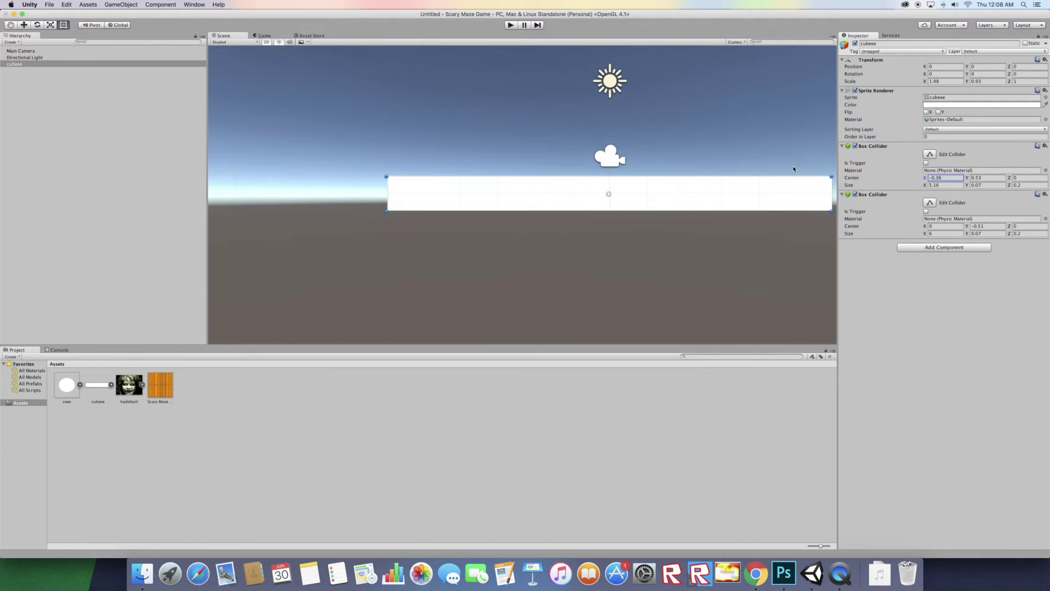
pyautogui.scroll(-2, 794, 167)
# Duplicate the cubeee bar and set the copy's Y position to 2.14
pyautogui.click(262, 35)
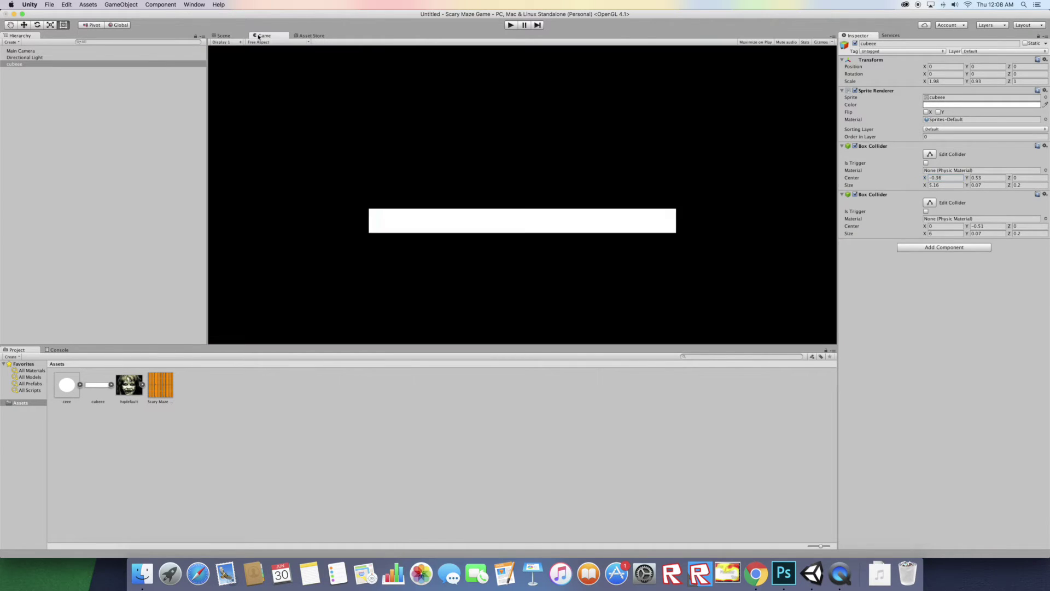
pyautogui.rightClick(93, 63)
pyautogui.click(112, 93)
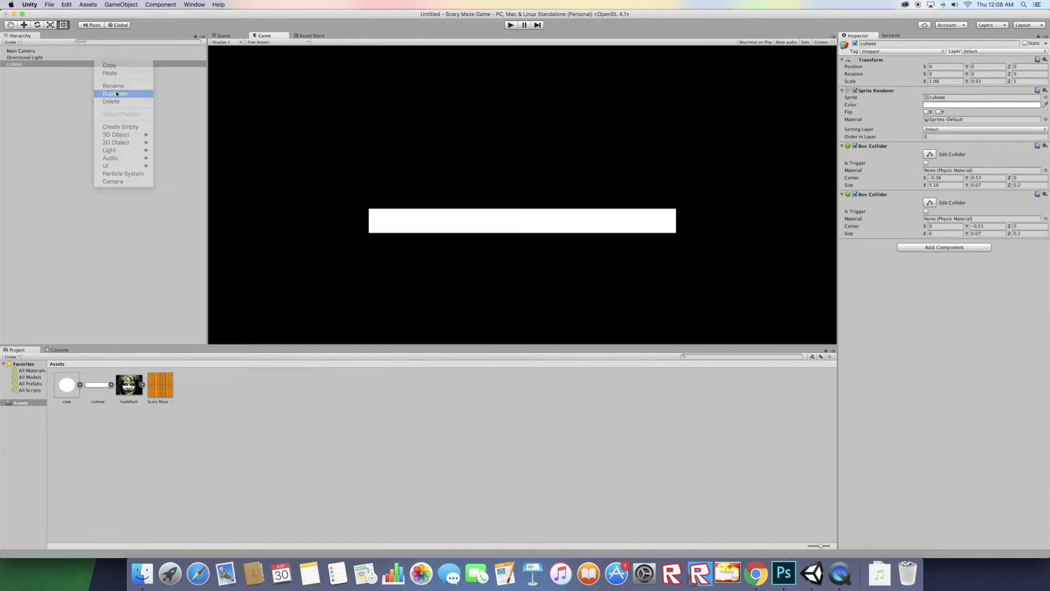
pyautogui.moveTo(966, 69); pyautogui.dragTo(322, 55)
# Duplicate the cubeee (1) bar and set the new copy's Y position to 4.43
pyautogui.rightClick(138, 70)
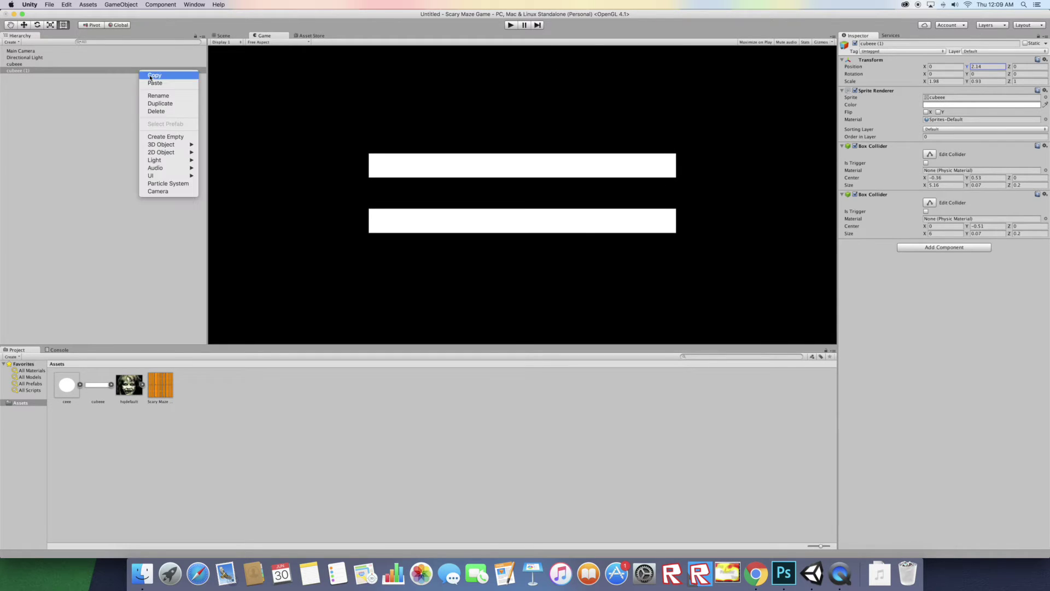
pyautogui.click(143, 103)
pyautogui.moveTo(973, 66); pyautogui.dragTo(962, 43)
pyautogui.click(222, 35)
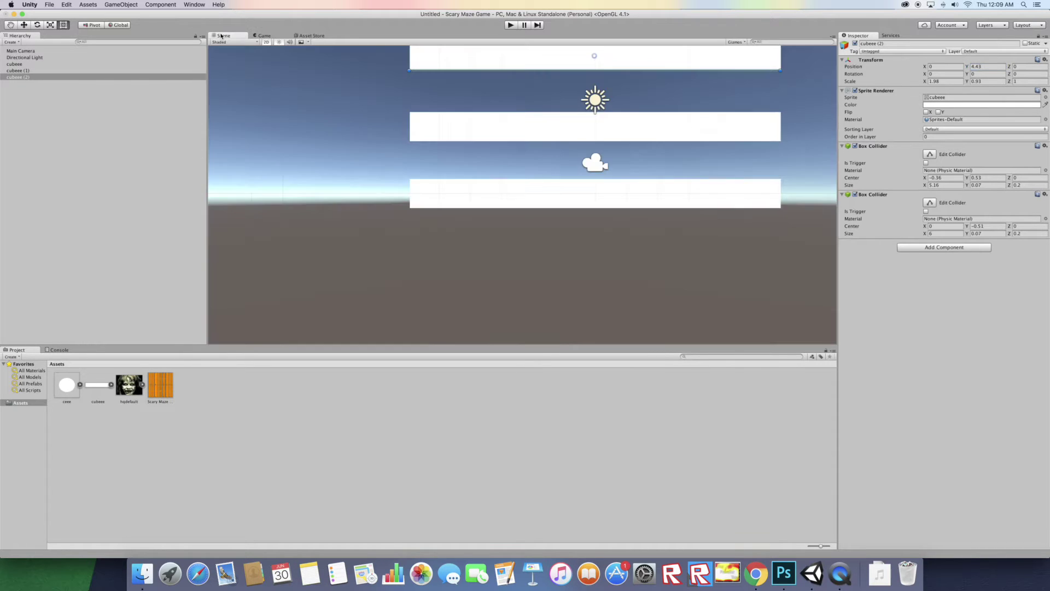
pyautogui.scroll(5, 582, 124)
pyautogui.moveTo(594, 166); pyautogui.dragTo(518, 264, button='middle')
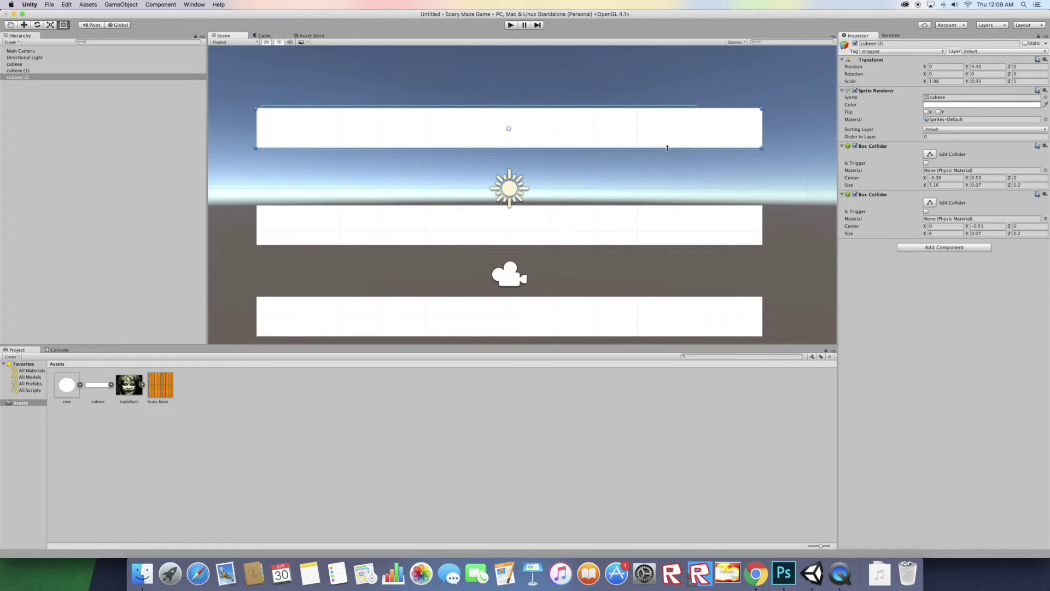
# Set the first Box Collider's X center to 0.41 on the middle bar, cubeee (1)
pyautogui.click(588, 225)
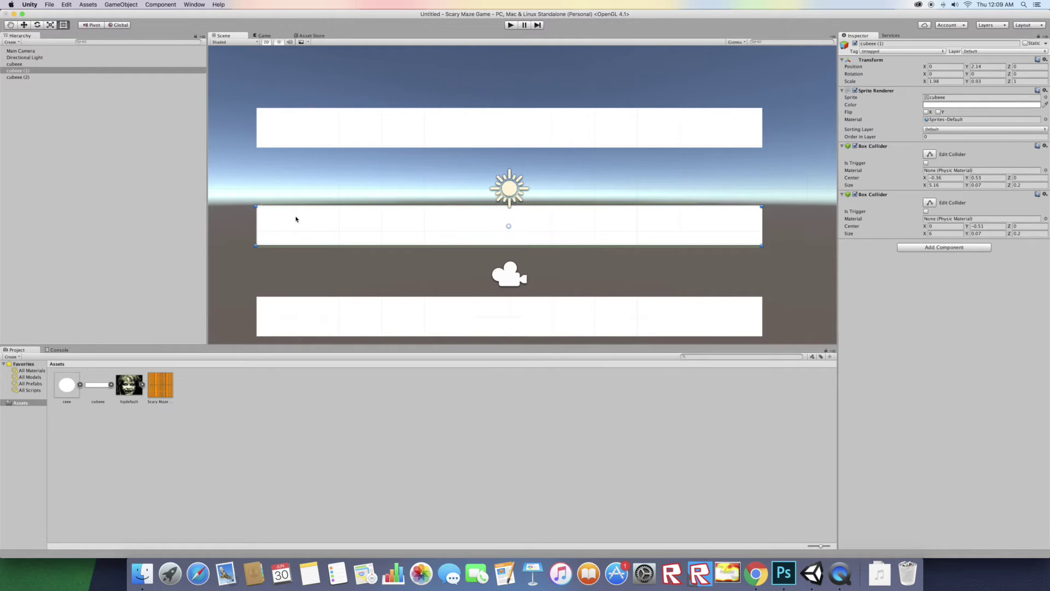
pyautogui.click(931, 178)
pyautogui.write('0.5')
# On cubeee (2), set the first Box Collider's X center to -0.02 and size to 5.96, and the second's to 0.36 and 5.19
pyautogui.click(493, 126)
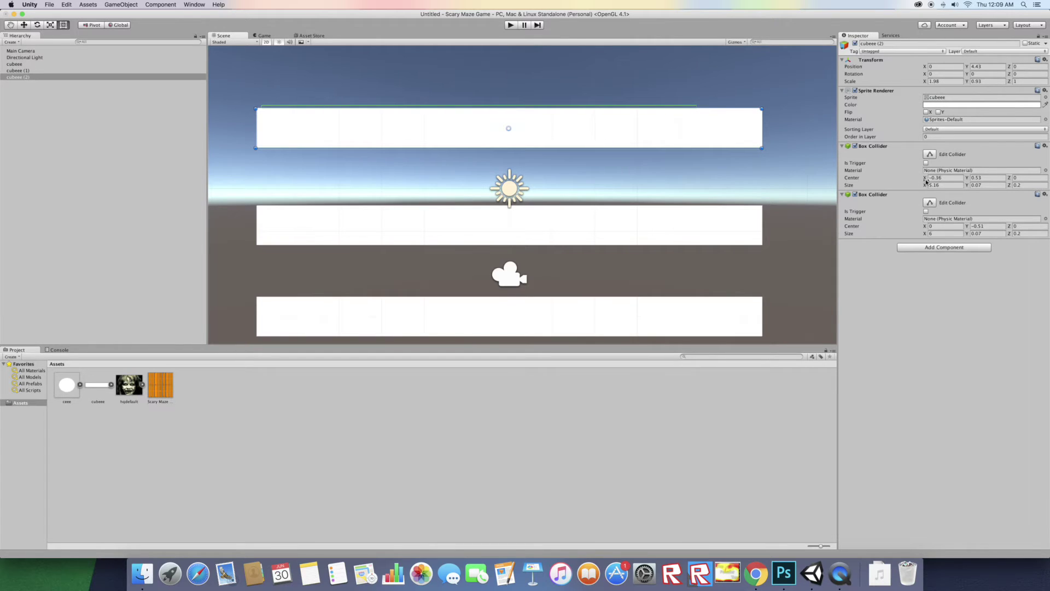
pyautogui.moveTo(926, 187)
pyautogui.mouseDown()
pyautogui.moveTo(941, 188)
pyautogui.moveTo(931, 179)
pyautogui.mouseUp()
pyautogui.moveTo(928, 233)
pyautogui.mouseDown()
pyautogui.moveTo(906, 240)
pyautogui.moveTo(928, 229)
pyautogui.mouseUp()
# Duplicate the cubeee (2) bar and set the copy's Z rotation to -90 so it stands vertically
pyautogui.rightClick(30, 78)
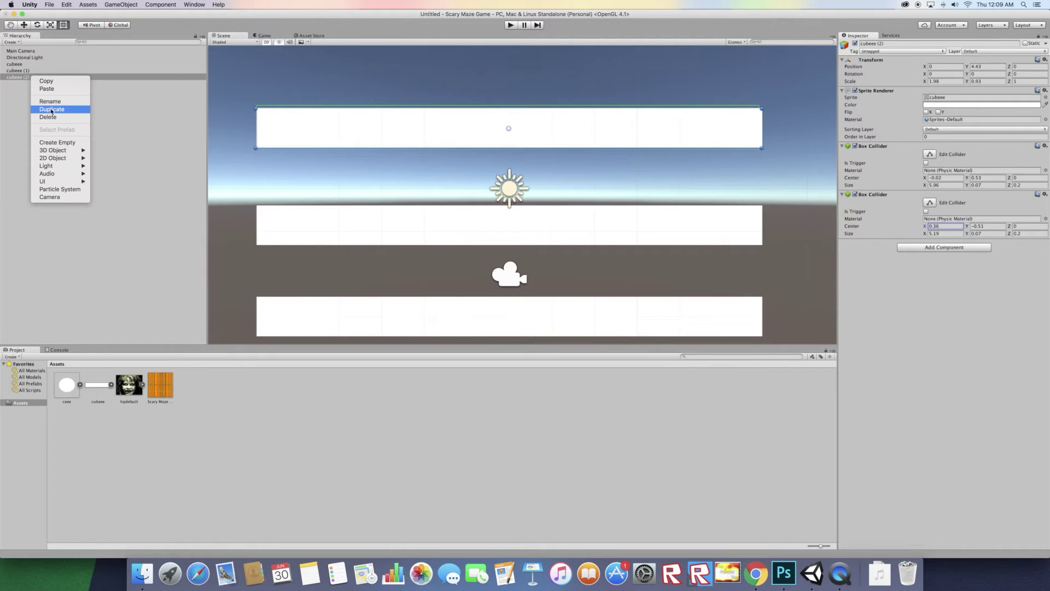
pyautogui.click(52, 109)
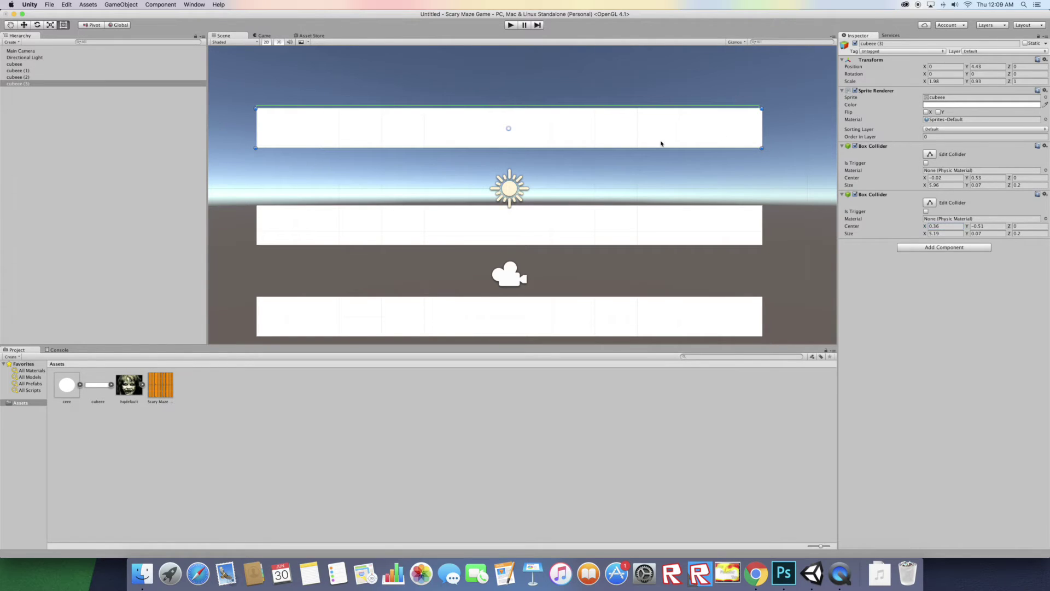
pyautogui.click(1024, 75)
pyautogui.write('-90')
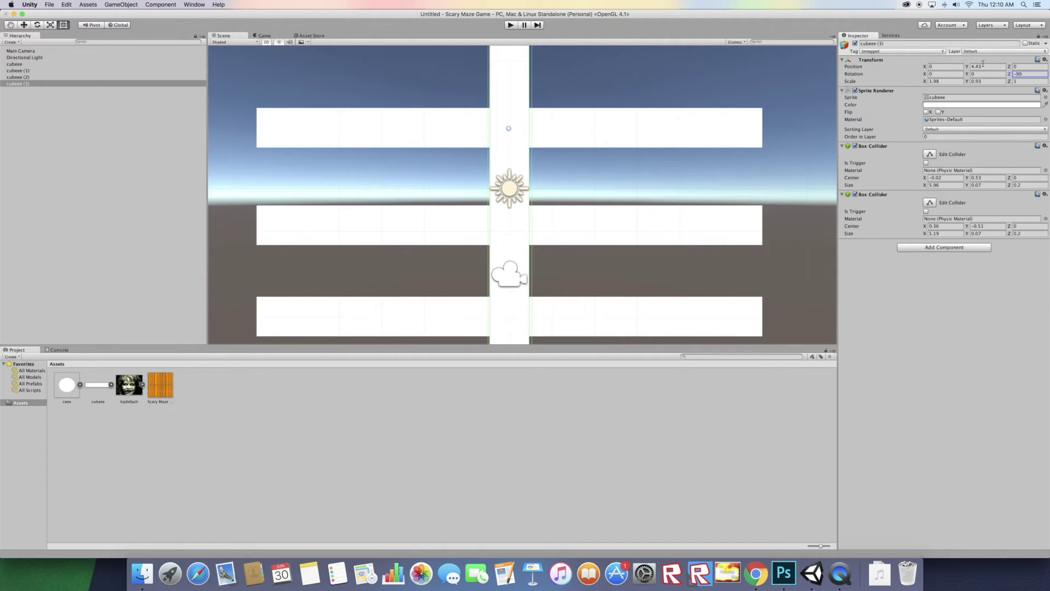
# Scale the vertical copy to X 0.22, Y 1.07 and position it at X -5.41, Y 3.33, between the top and middle bars' left ends
pyautogui.click(984, 81)
pyautogui.moveTo(925, 81); pyautogui.dragTo(895, 103)
pyautogui.moveTo(966, 67); pyautogui.dragTo(884, 76)
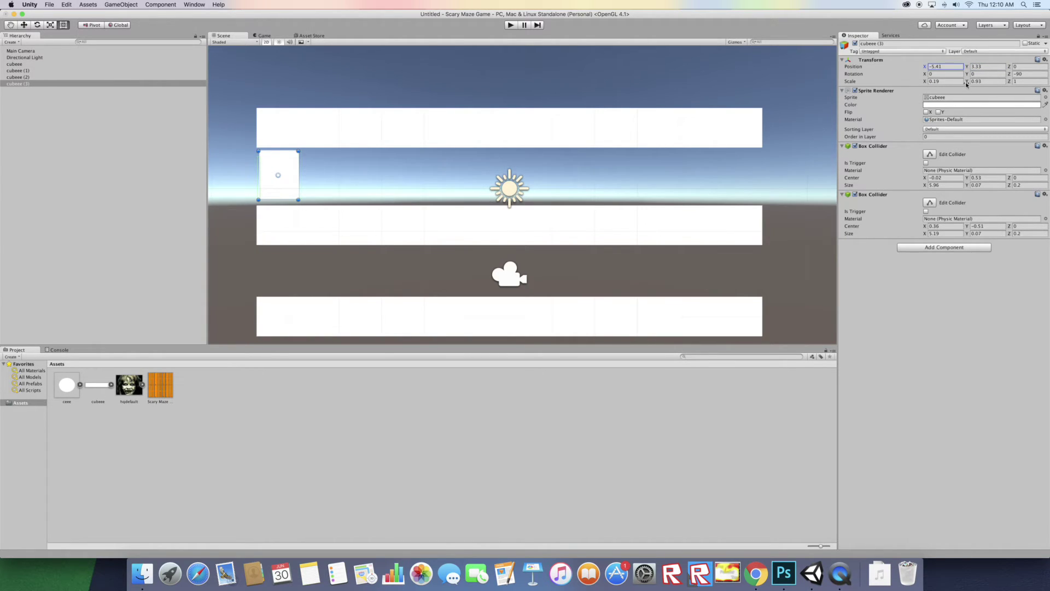
pyautogui.moveTo(966, 84); pyautogui.dragTo(929, 82)
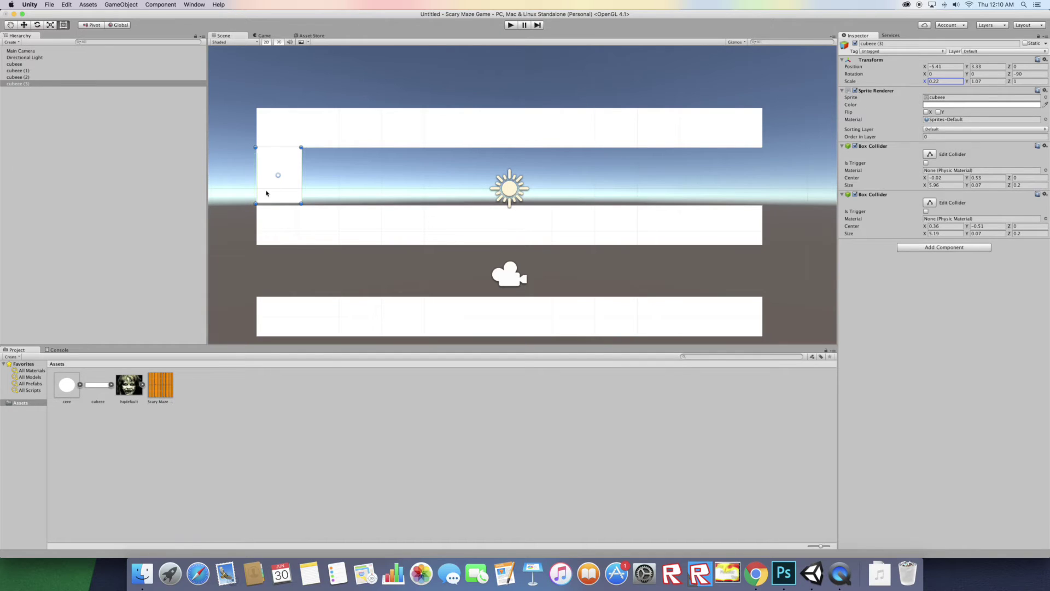
# Stretch the left connector down to the middle bar and widen it rightward, to a scale of about 0.23 in X and 1.50 in Y
pyautogui.moveTo(272, 202); pyautogui.dragTo(271, 205)
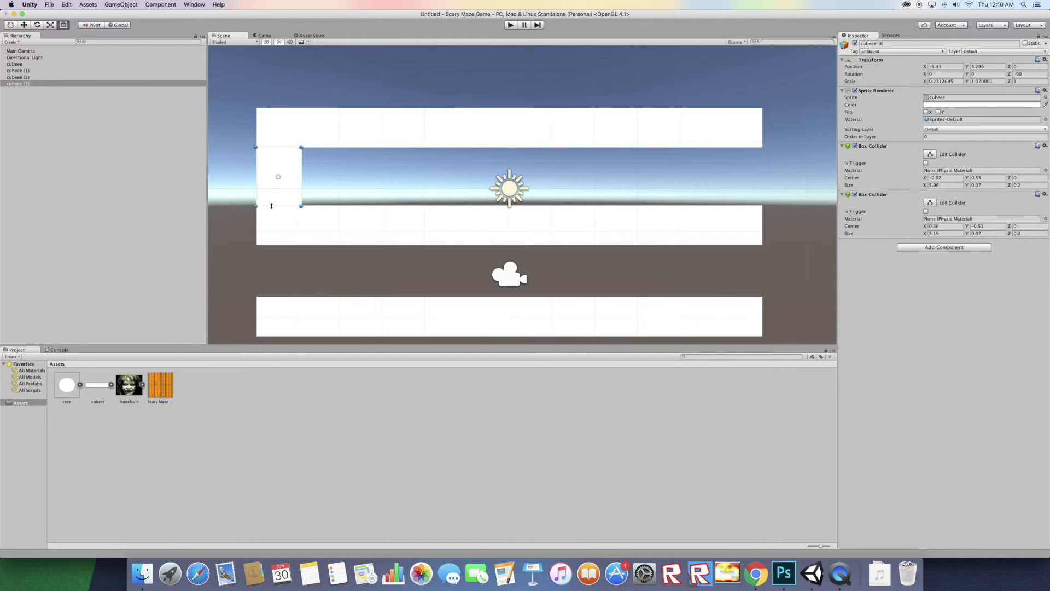
pyautogui.click(289, 225)
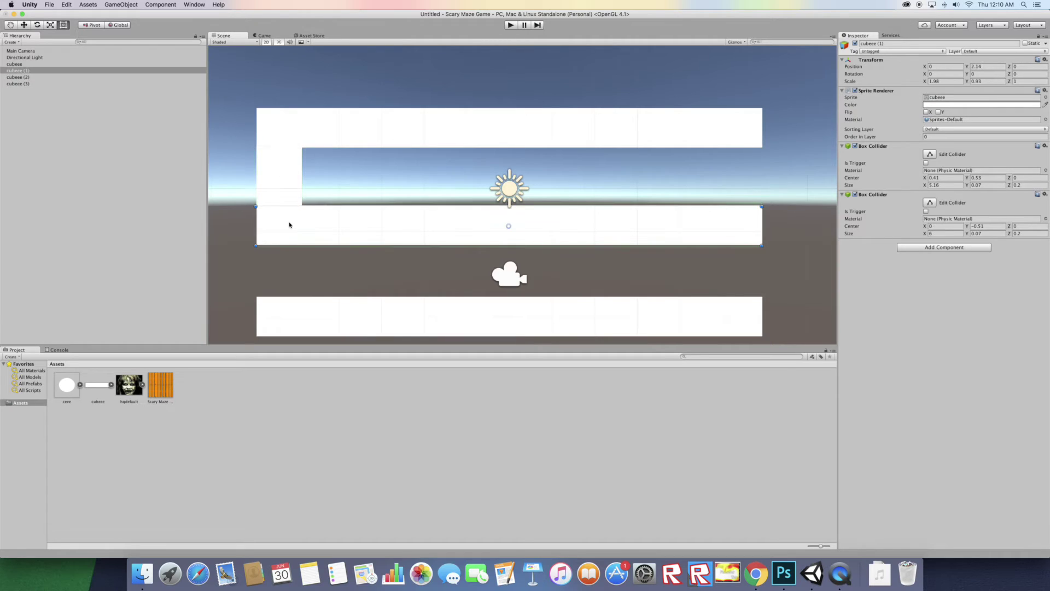
pyautogui.click(282, 203)
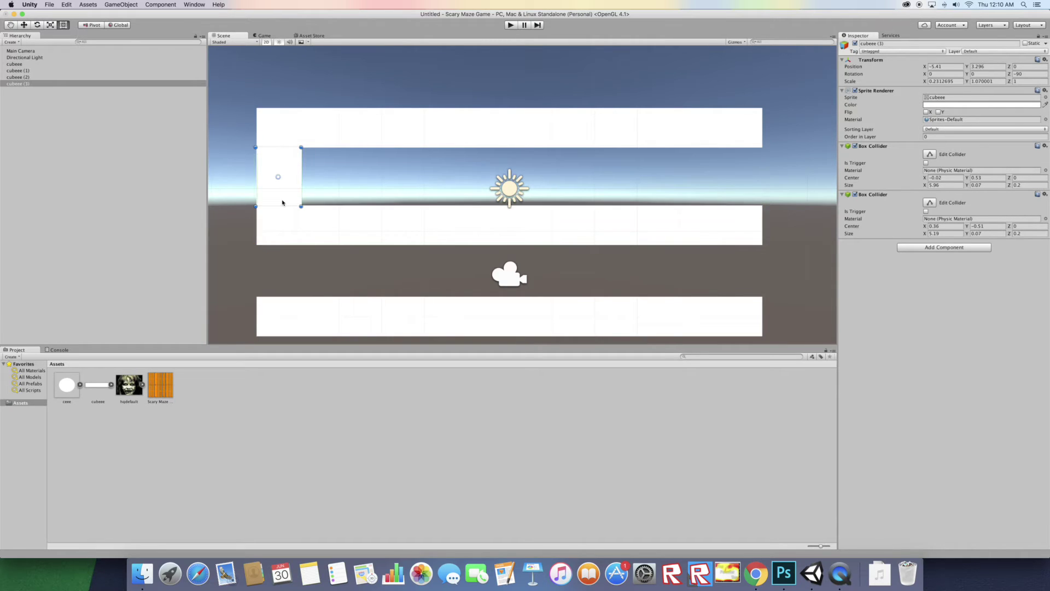
pyautogui.moveTo(301, 187); pyautogui.dragTo(315, 188)
pyautogui.click(315, 194)
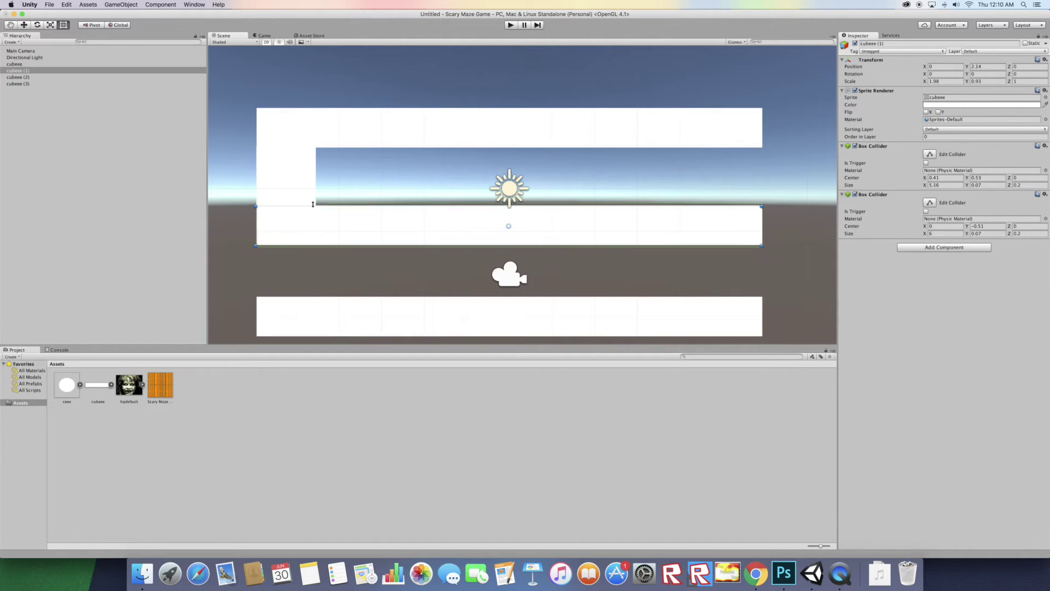
pyautogui.click(309, 188)
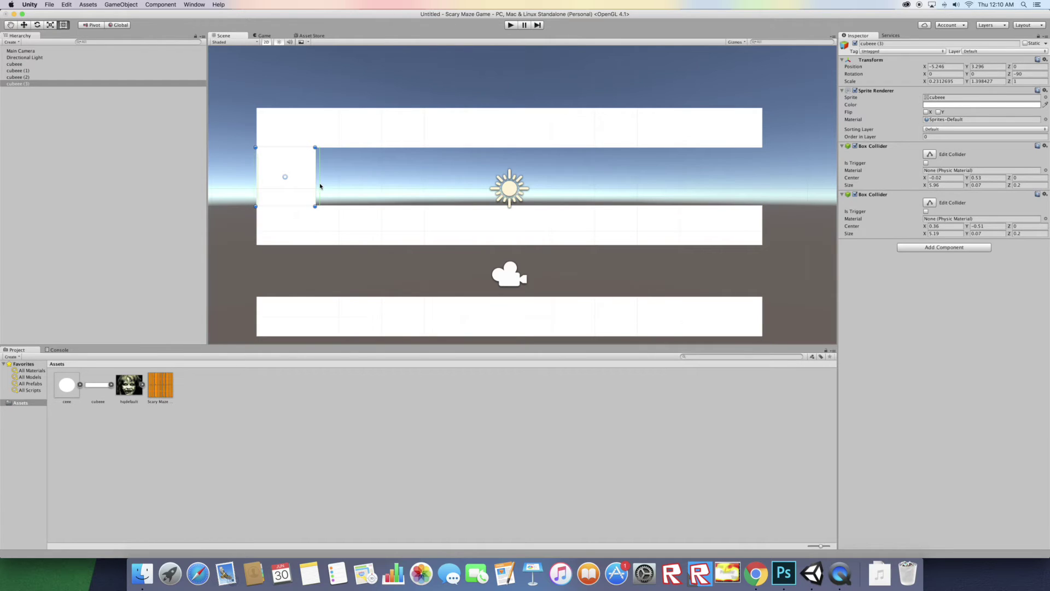
pyautogui.moveTo(321, 186); pyautogui.dragTo(323, 186)
pyautogui.click(290, 229)
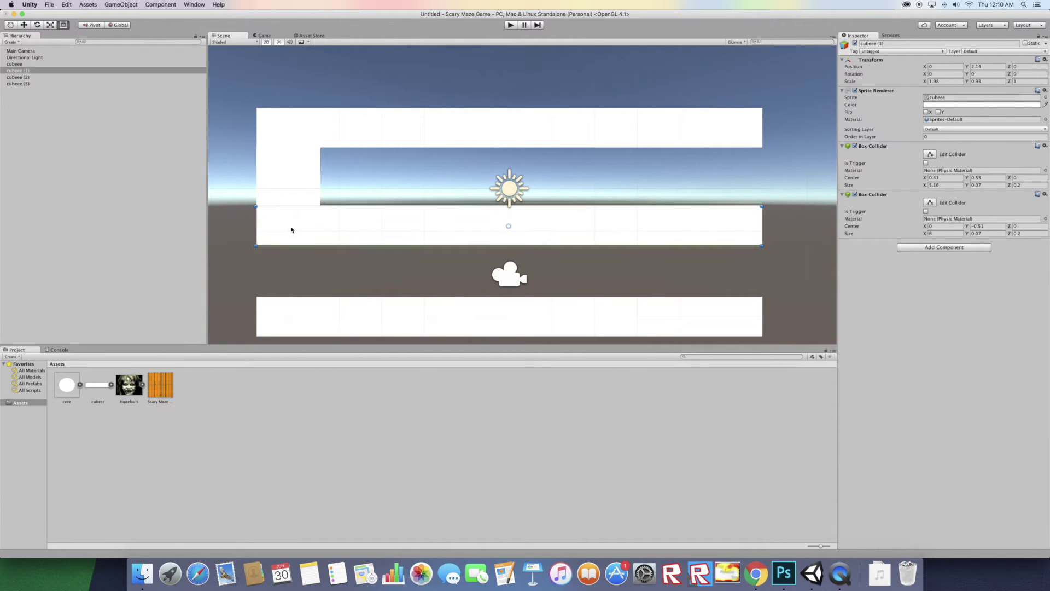
pyautogui.click(305, 195)
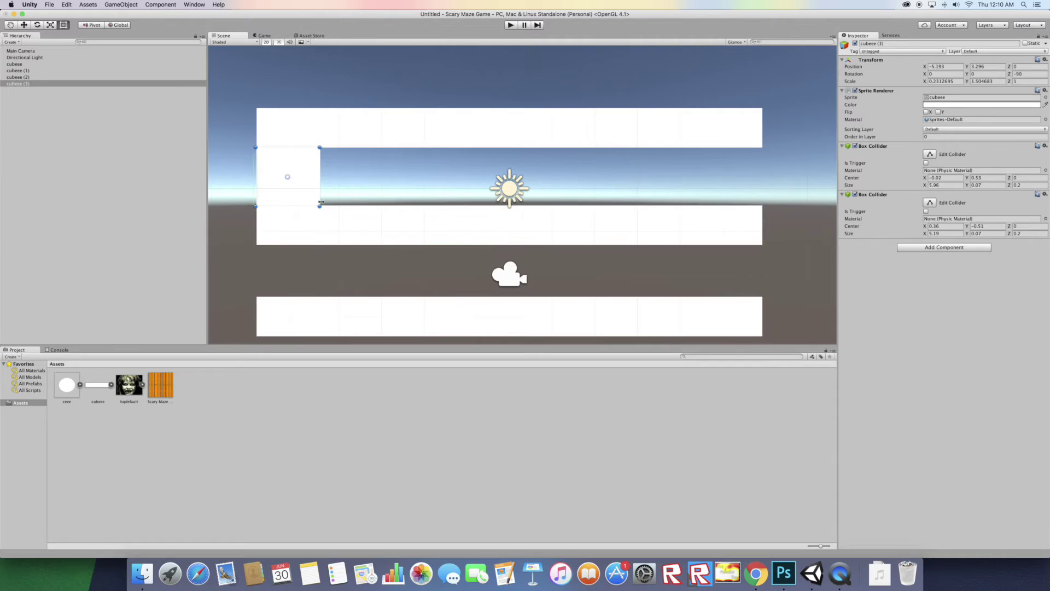
# Duplicate the connector and move the copy to about X 5.18, Y 1.14, joining the middle and bottom bars at their right ends
pyautogui.rightClick(77, 83)
pyautogui.click(103, 113)
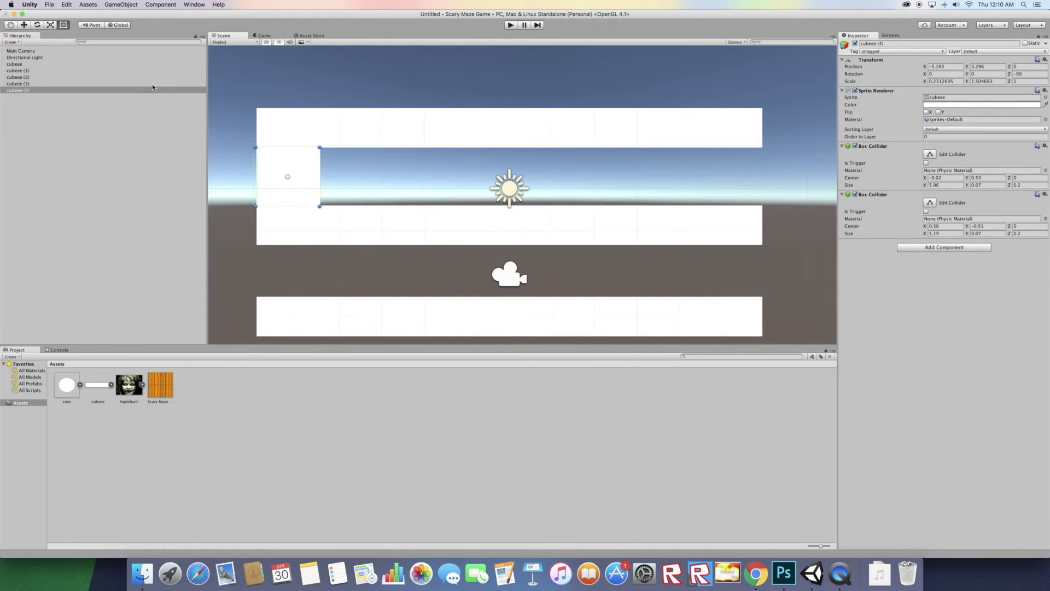
pyautogui.click(24, 25)
pyautogui.moveTo(313, 175); pyautogui.dragTo(647, 197)
pyautogui.click(300, 171)
pyautogui.moveTo(328, 189); pyautogui.dragTo(697, 194)
pyautogui.moveTo(661, 156); pyautogui.dragTo(771, 268)
pyautogui.click(721, 323)
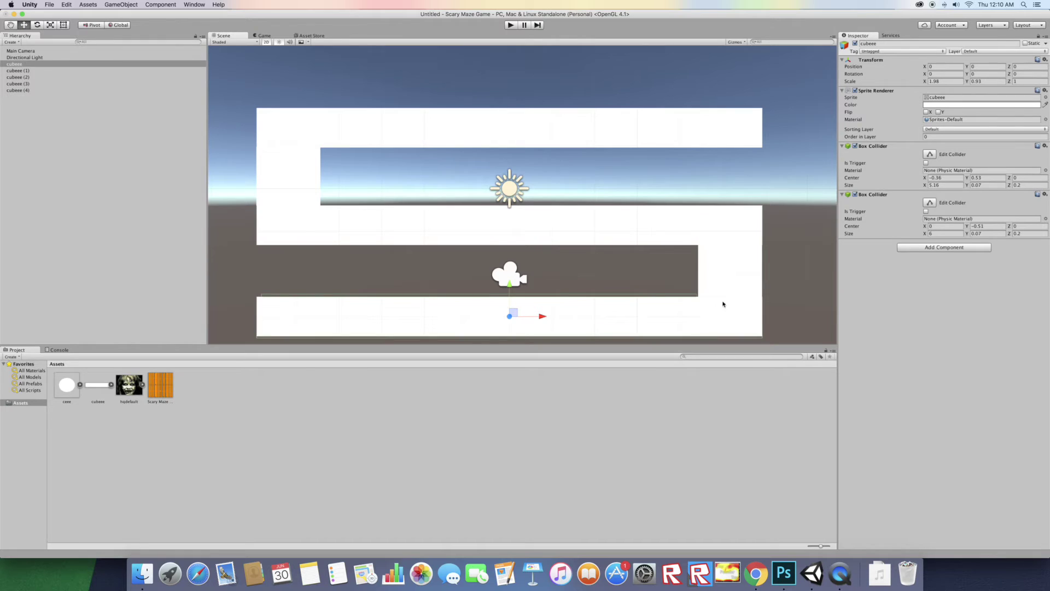
pyautogui.click(732, 285)
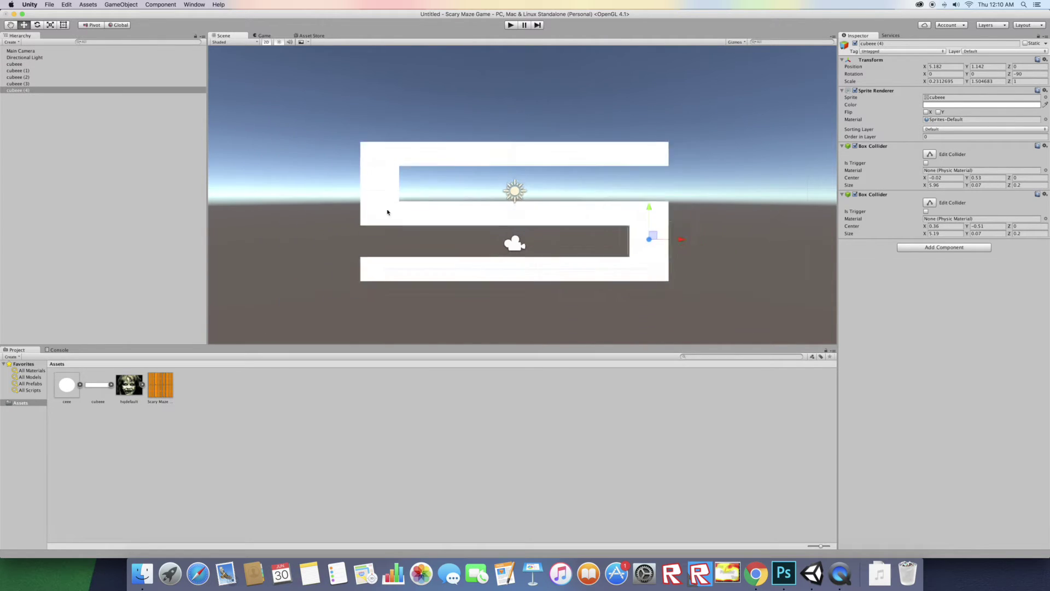
# Select all five cubeee bars and move the whole maze down about 0.7 units, checking its framing in the Game view
pyautogui.scroll(-5, 389, 216)
pyautogui.click(263, 36)
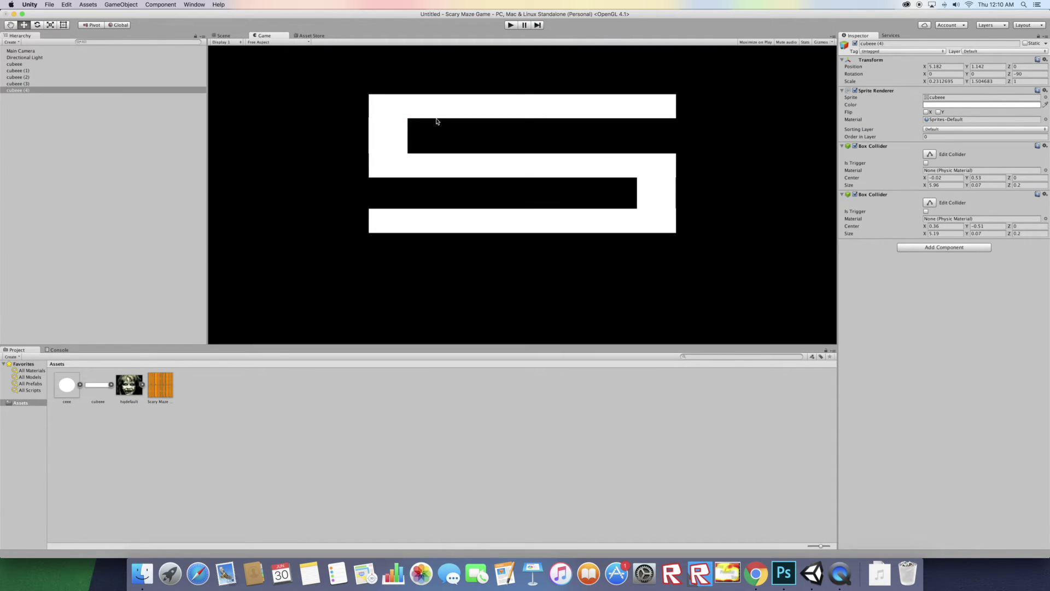
pyautogui.keyDown('shift'); pyautogui.click(30, 65); pyautogui.keyUp('shift')
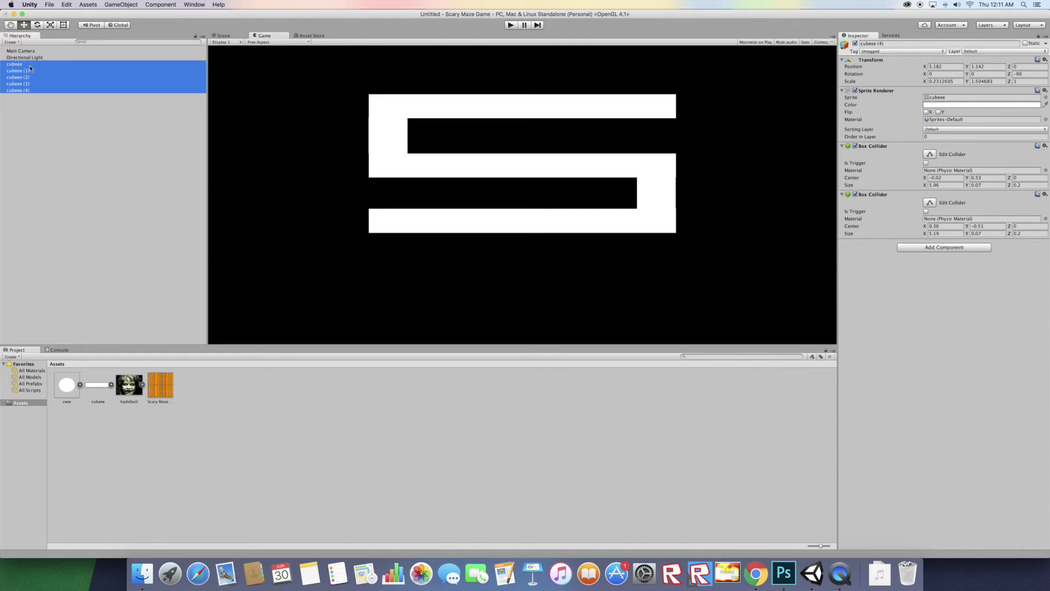
pyautogui.click(242, 36)
pyautogui.moveTo(620, 201); pyautogui.dragTo(621, 214)
pyautogui.click(264, 35)
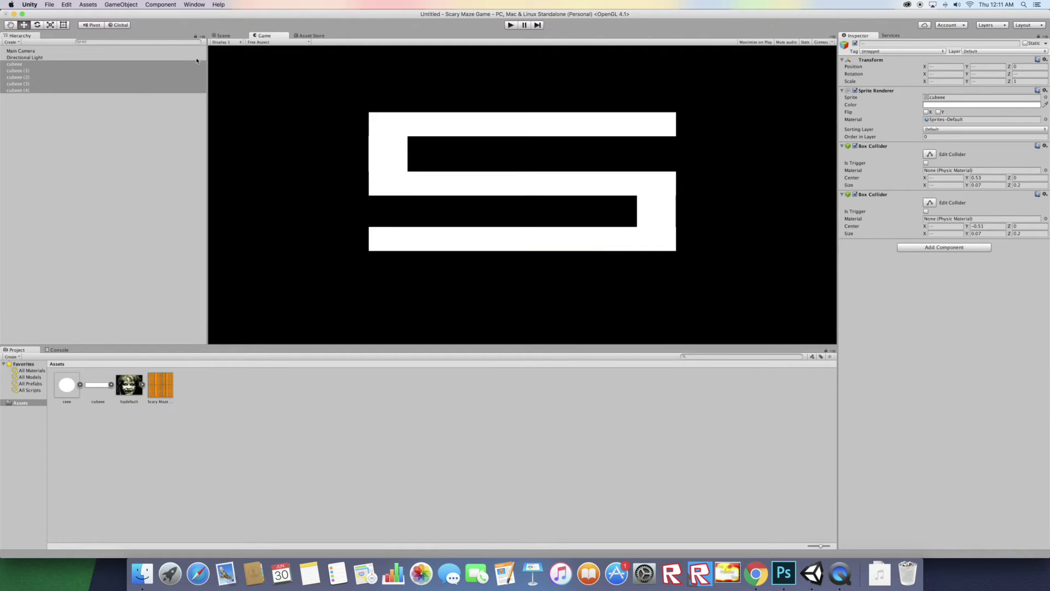
# Make cubeee (1) through cubeee (4) children of the cubeee bar and collapse the group
pyautogui.click(96, 115)
pyautogui.click(33, 90)
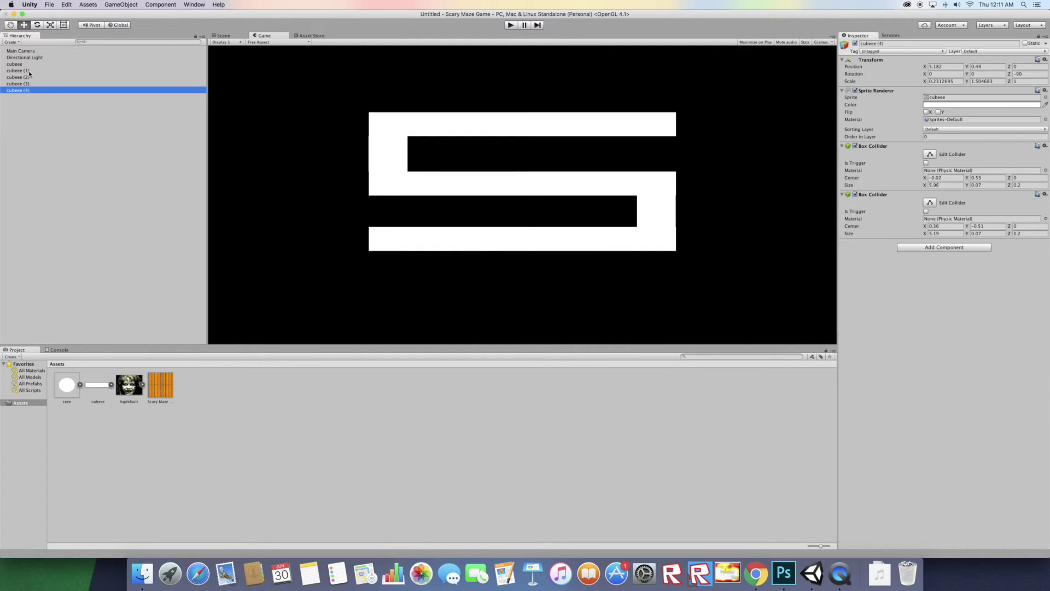
pyautogui.keyDown('shift'); pyautogui.click(28, 71); pyautogui.keyUp('shift')
pyautogui.moveTo(29, 71); pyautogui.dragTo(11, 67)
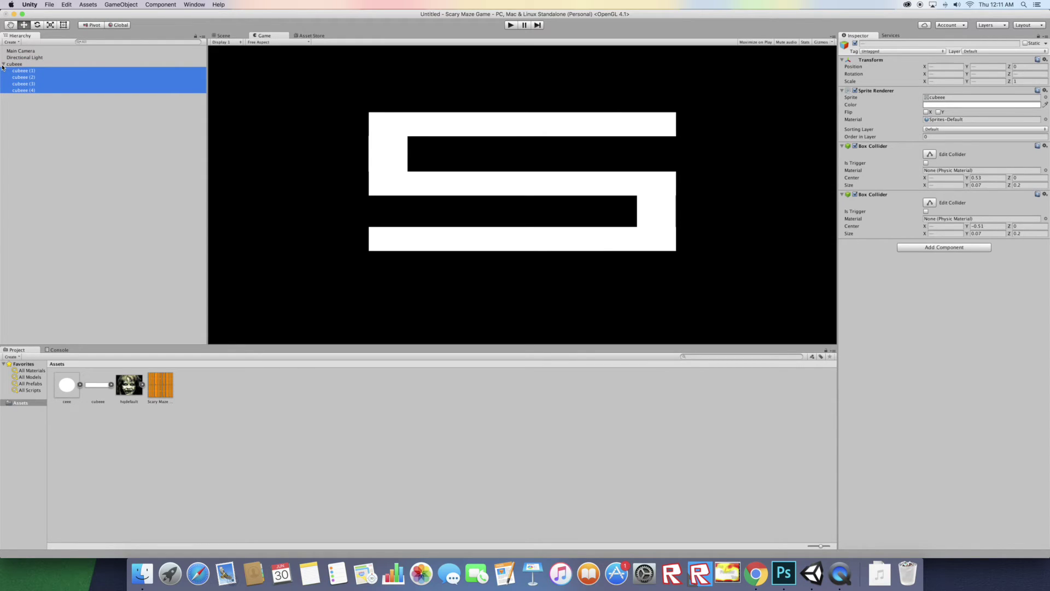
pyautogui.click(4, 64)
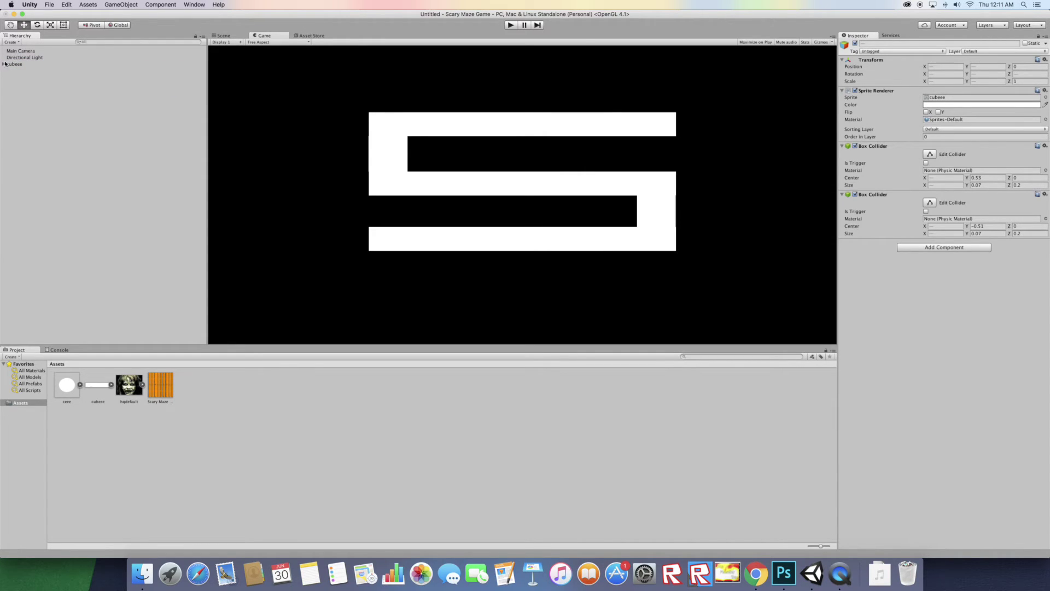
pyautogui.click(2, 64)
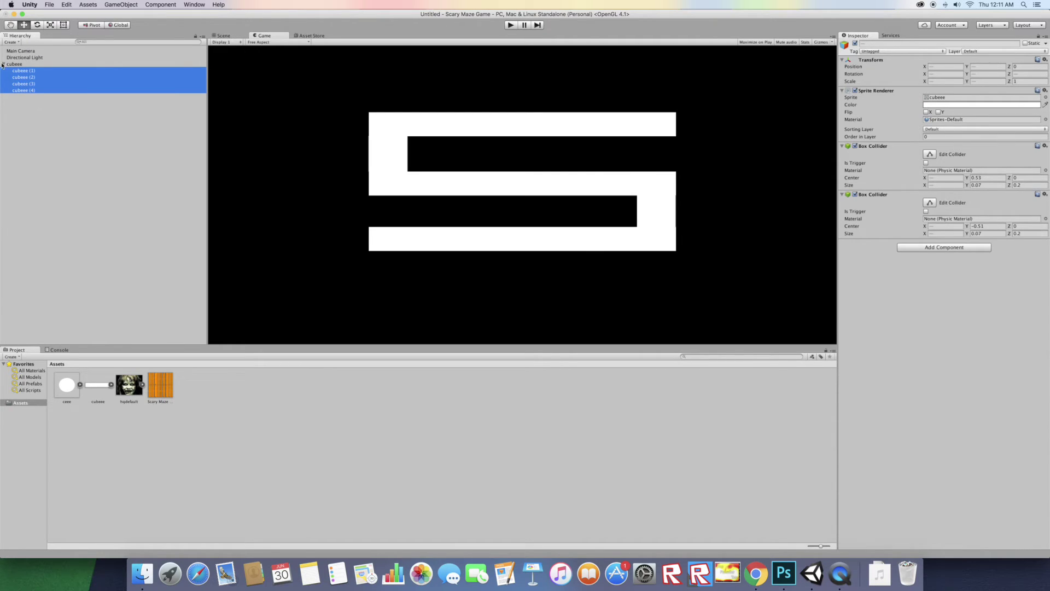
pyautogui.click(4, 64)
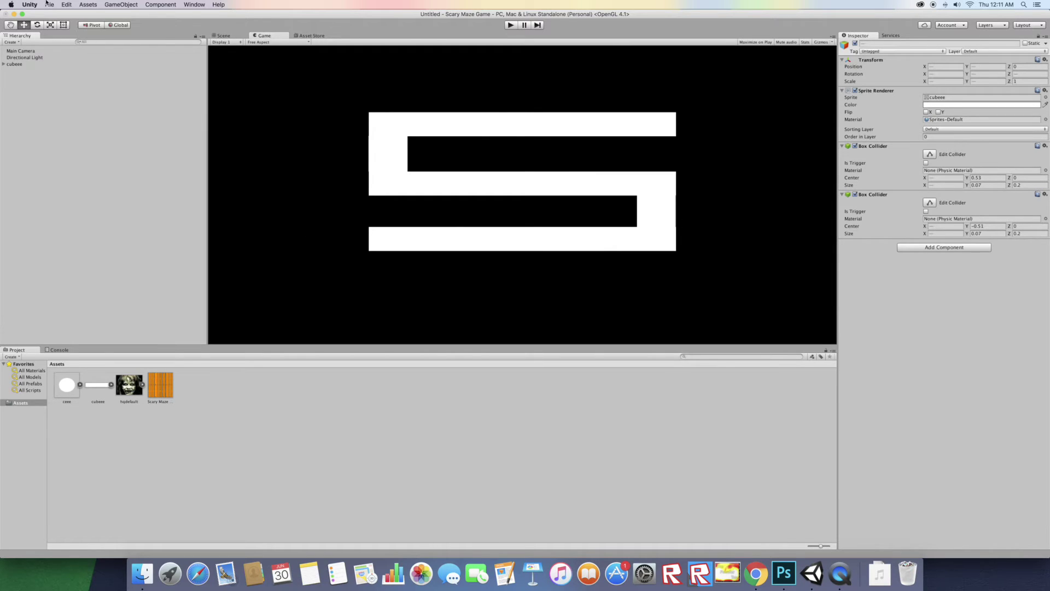
# Add the ceee circle sprite to the scene and scale it uniformly to about 0.168
pyautogui.click(89, 5)
pyautogui.click(121, 5)
pyautogui.moveTo(60, 385); pyautogui.dragTo(90, 226)
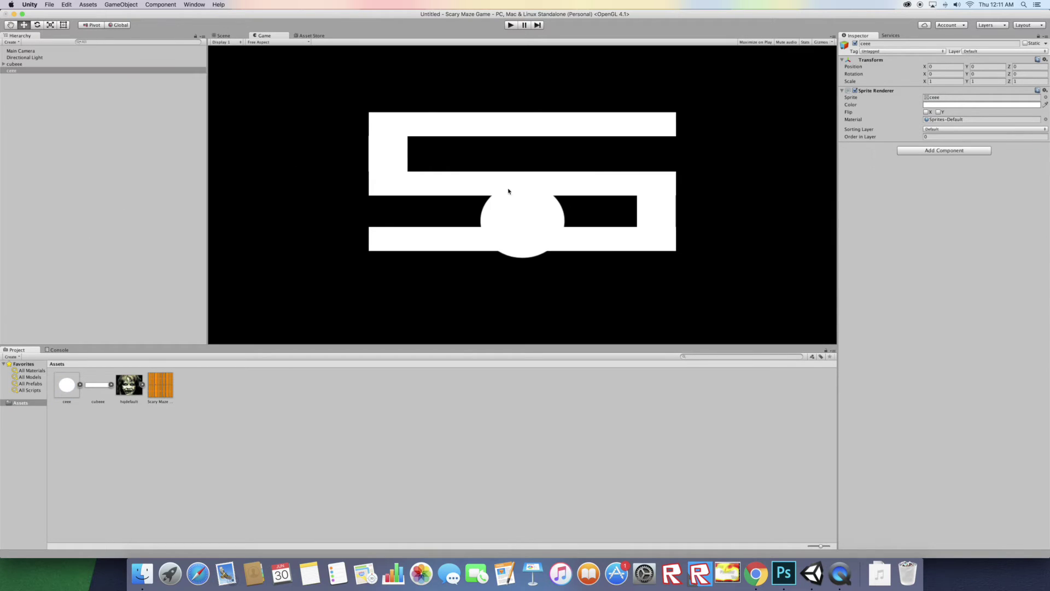
pyautogui.click(223, 36)
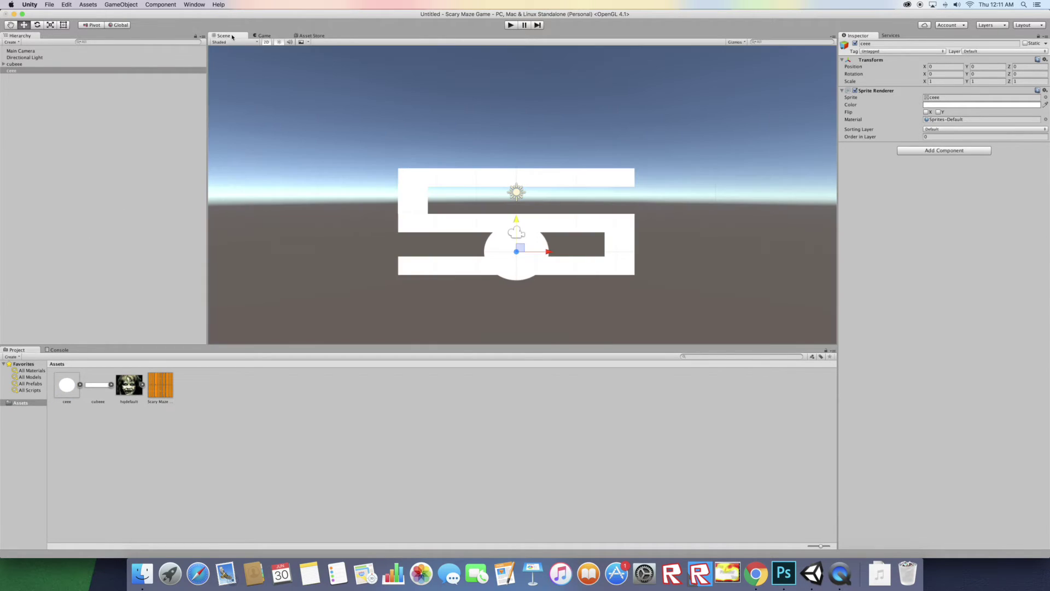
pyautogui.click(51, 25)
pyautogui.moveTo(516, 251); pyautogui.dragTo(474, 281)
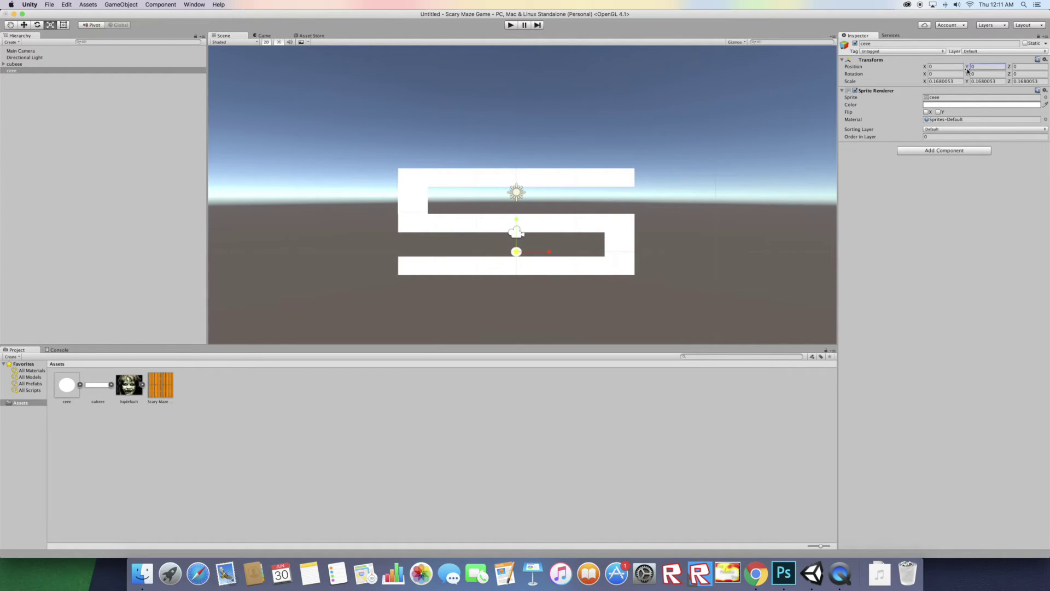
# Set the ceee circle's Y position to -0.67 on the bottom bar and its Order in Layer to 1
pyautogui.moveTo(967, 67); pyautogui.dragTo(959, 84)
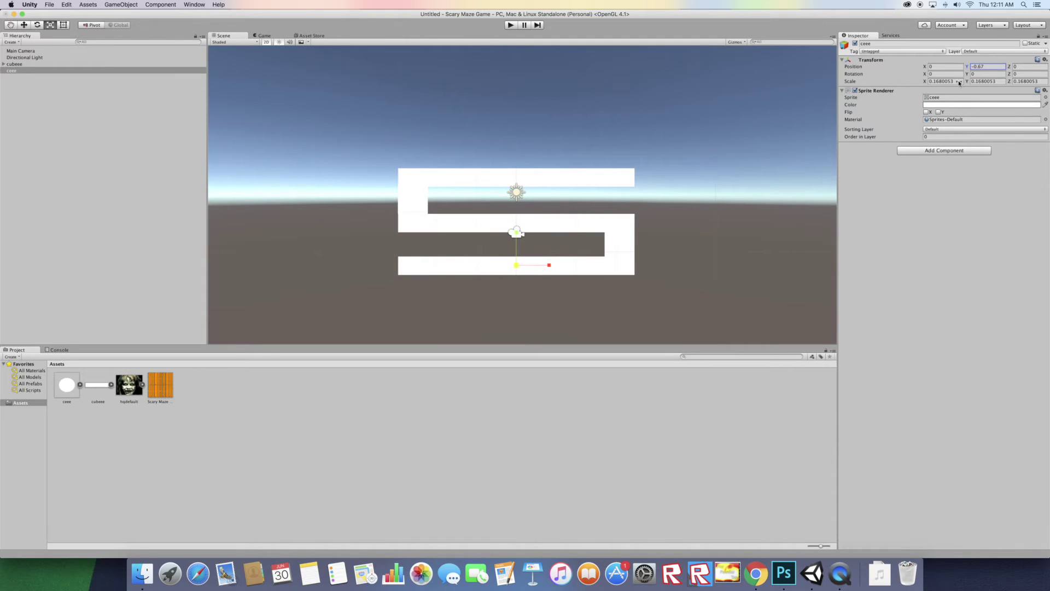
pyautogui.click(943, 137)
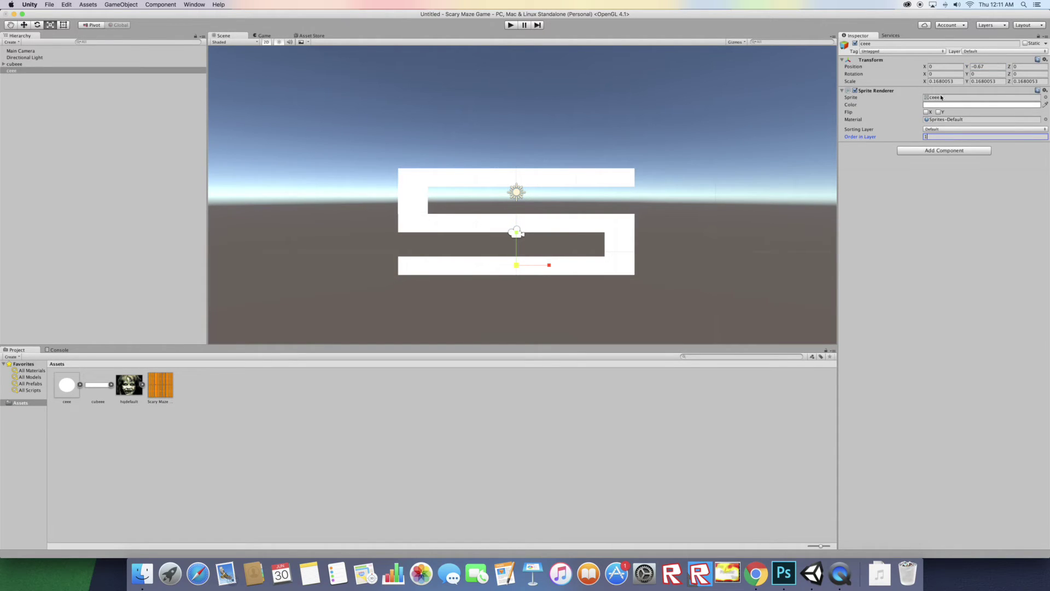
pyautogui.write('1')
pyautogui.click(957, 105)
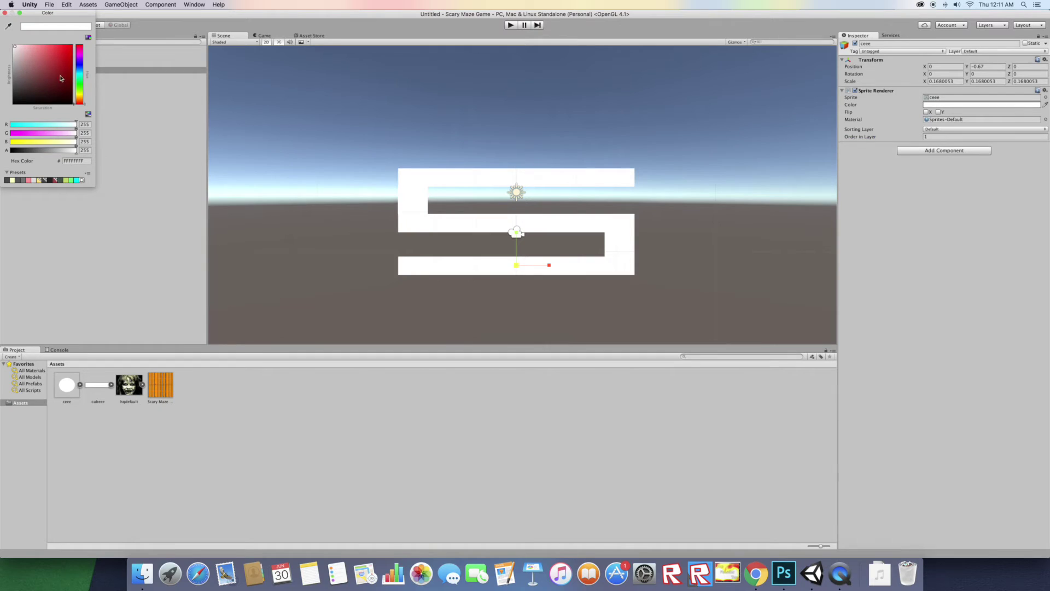
pyautogui.press('Escape')
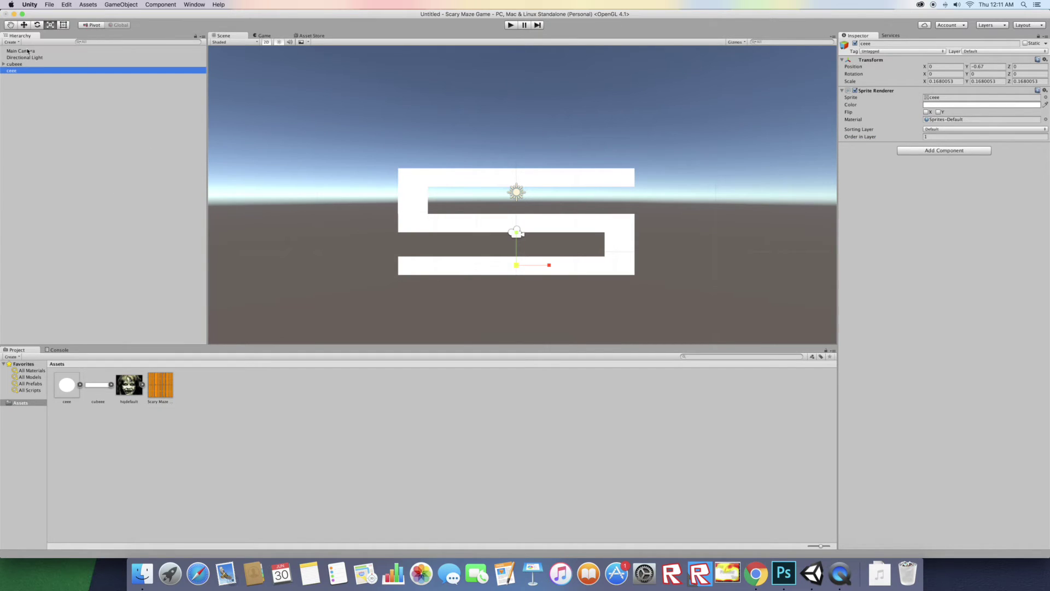
# Select all five cubeee bars, set their sprite color to bright cyan, and check the maze in the Game view
pyautogui.click(16, 64)
pyautogui.click(3, 64)
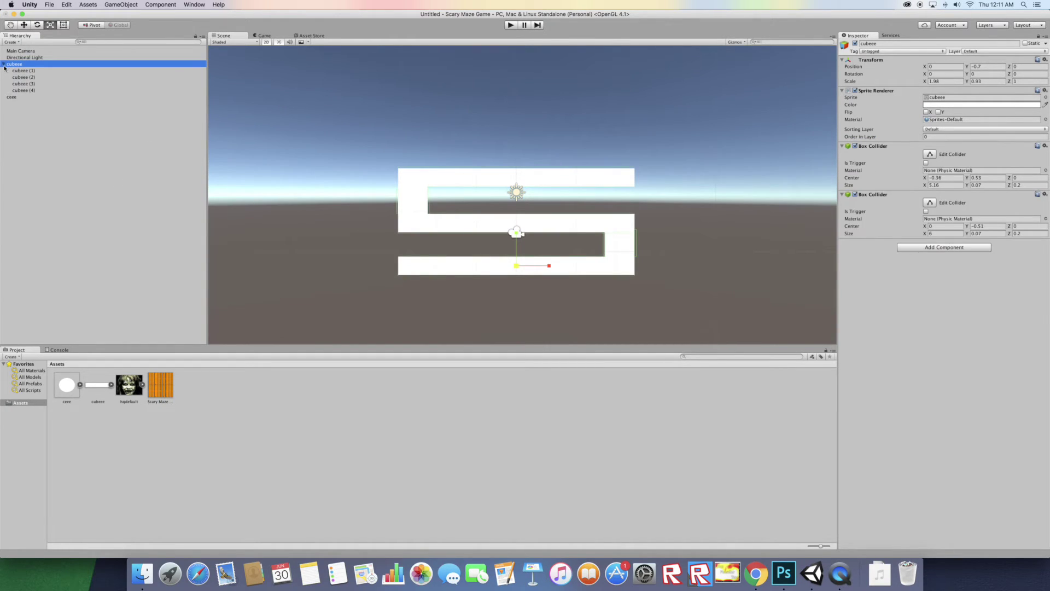
pyautogui.keyDown('shift'); pyautogui.click(22, 90); pyautogui.keyUp('shift')
pyautogui.click(948, 105)
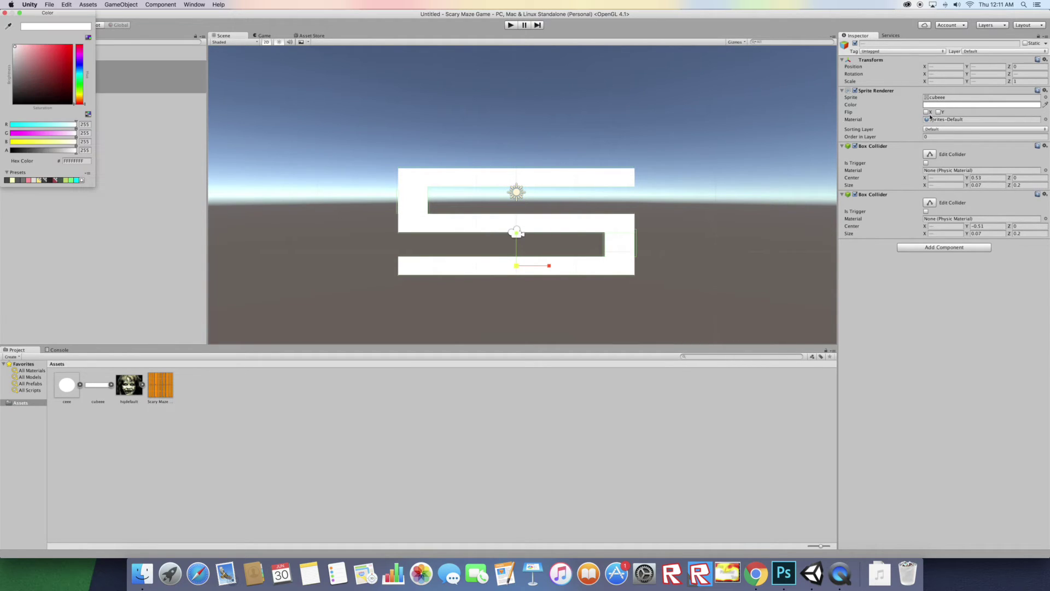
pyautogui.click(79, 72)
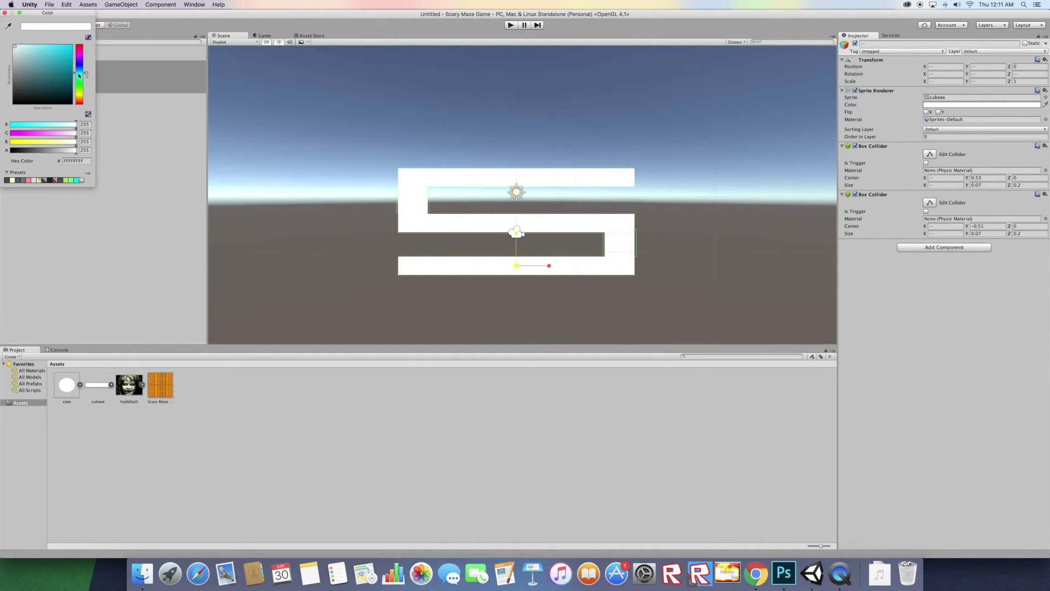
pyautogui.click(70, 46)
pyautogui.click(265, 36)
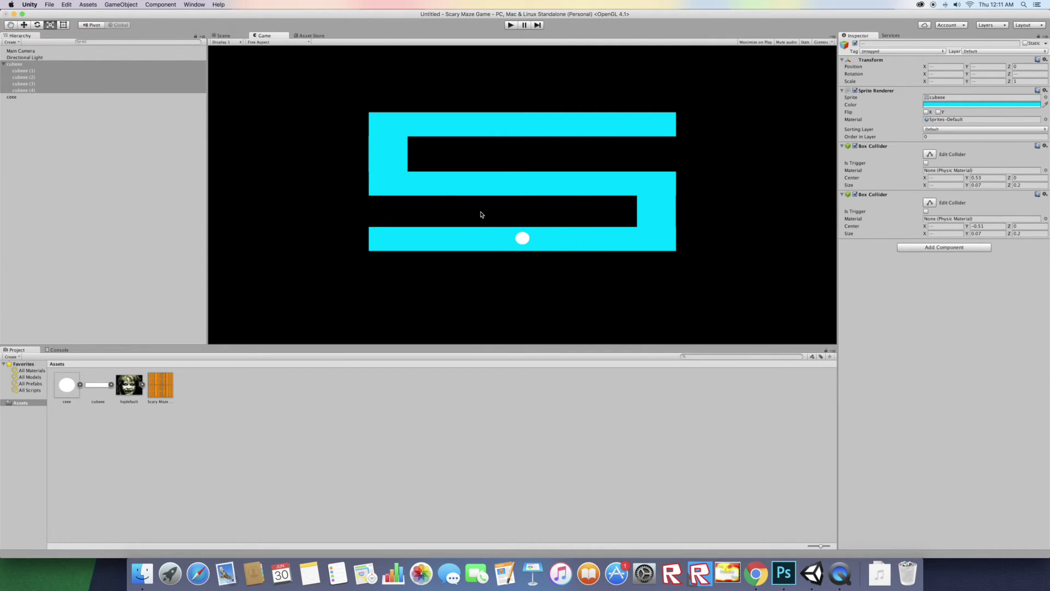
# Rename the ceee circle object as player
pyautogui.click(54, 97)
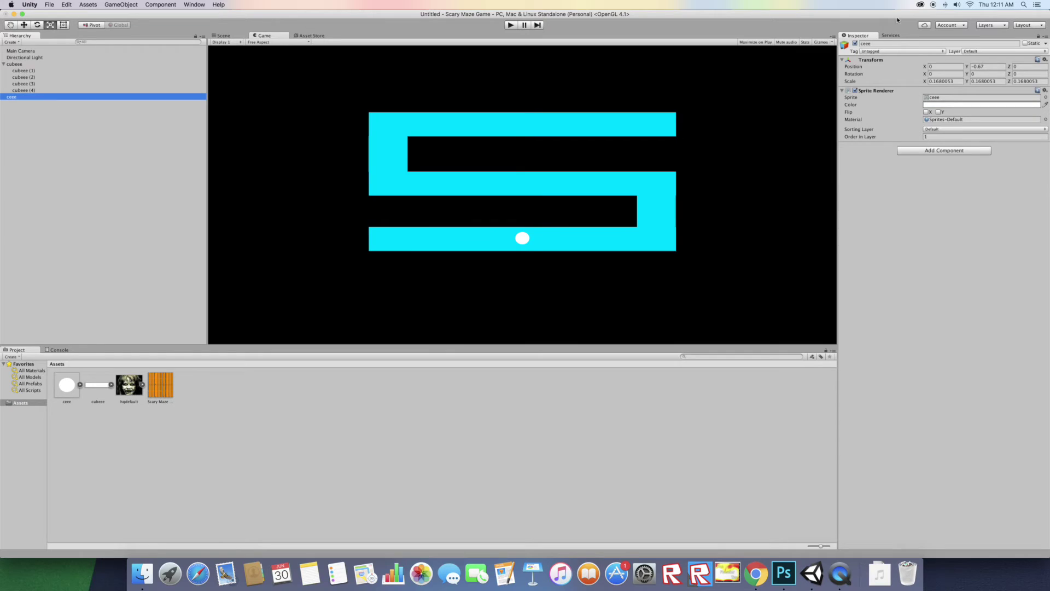
pyautogui.click(901, 43)
pyautogui.write('player')
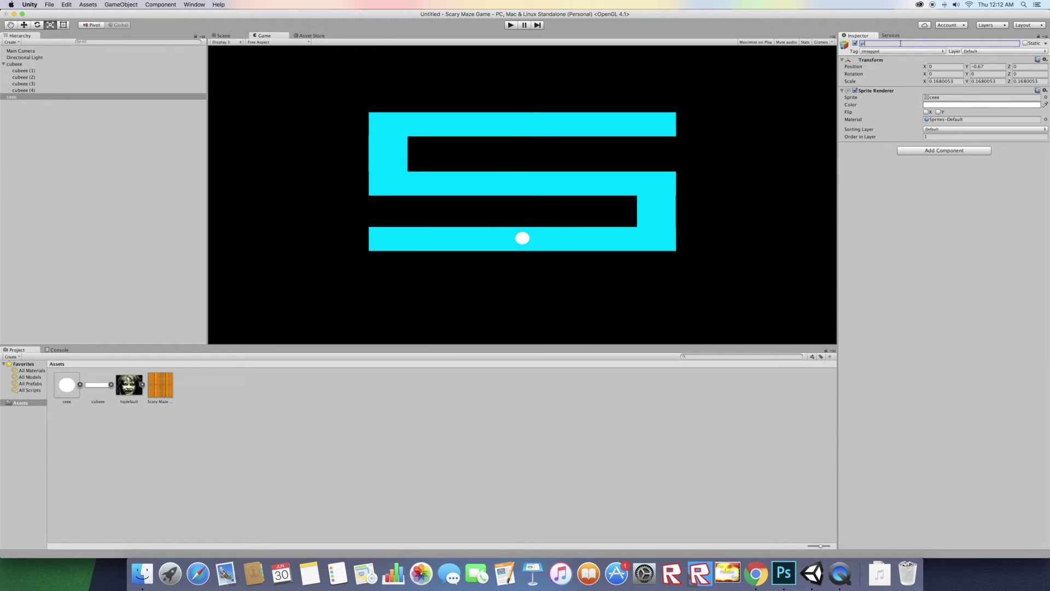
# Enable Is Trigger on both Box Colliders of all five cubeee bars
pyautogui.click(50, 64)
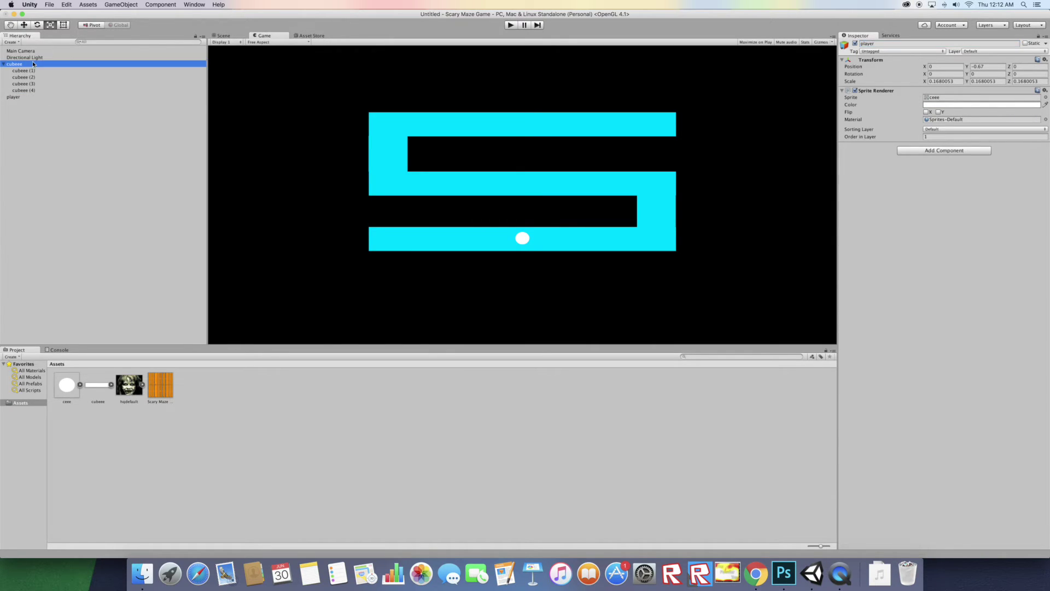
pyautogui.keyDown('shift'); pyautogui.click(51, 90); pyautogui.keyUp('shift')
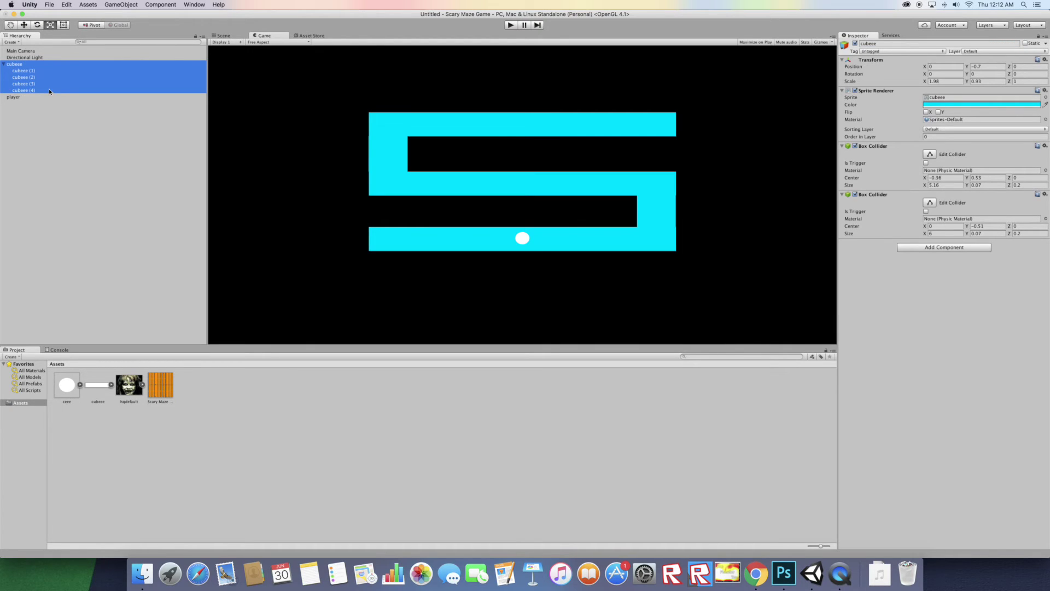
pyautogui.click(926, 163)
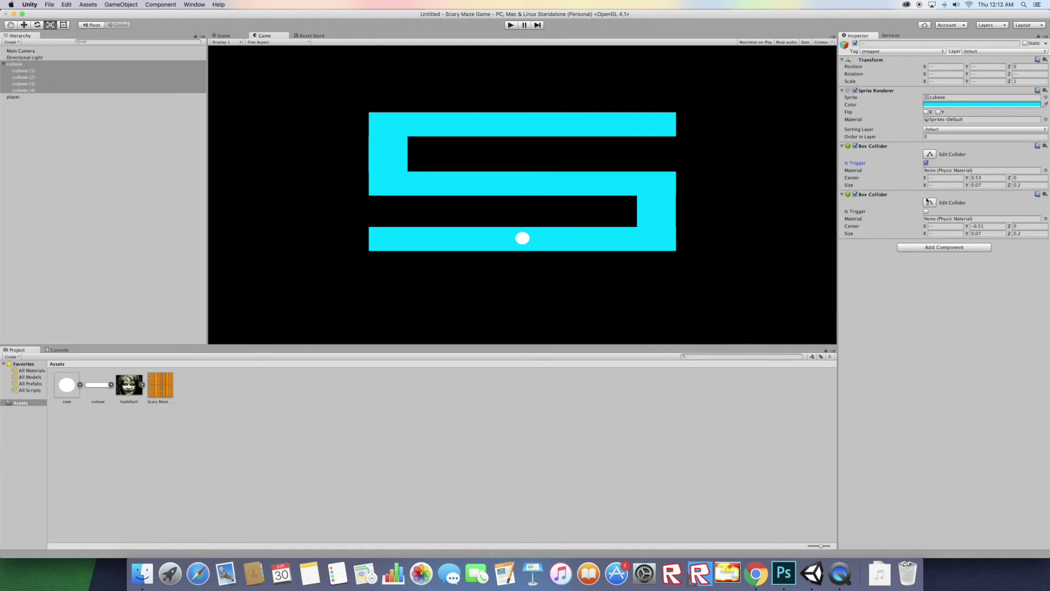
pyautogui.click(927, 212)
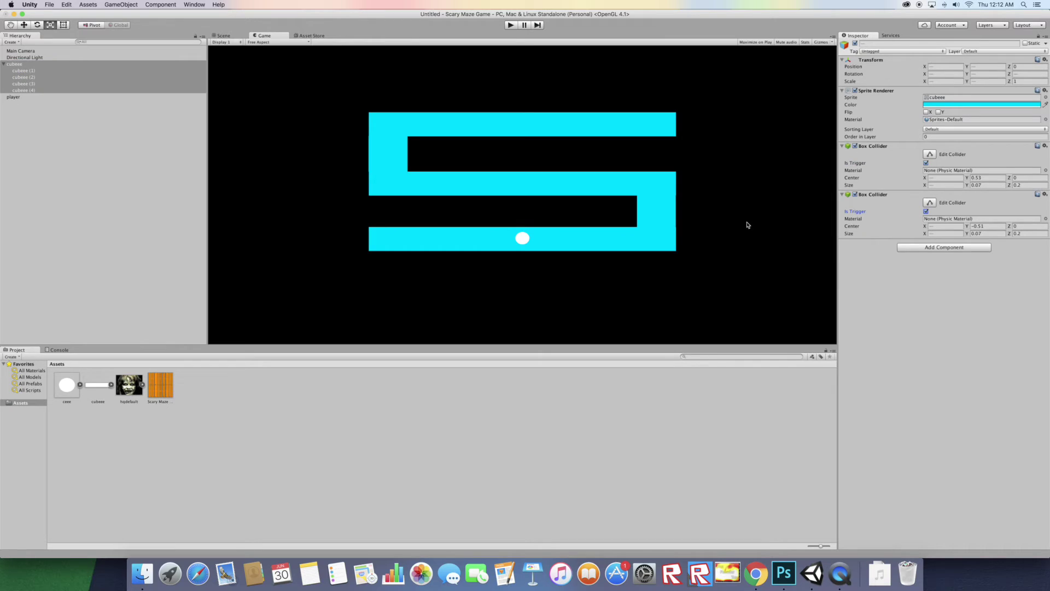
# Add a Sphere Collider to the player and set its radius to 1.6
pyautogui.click(26, 97)
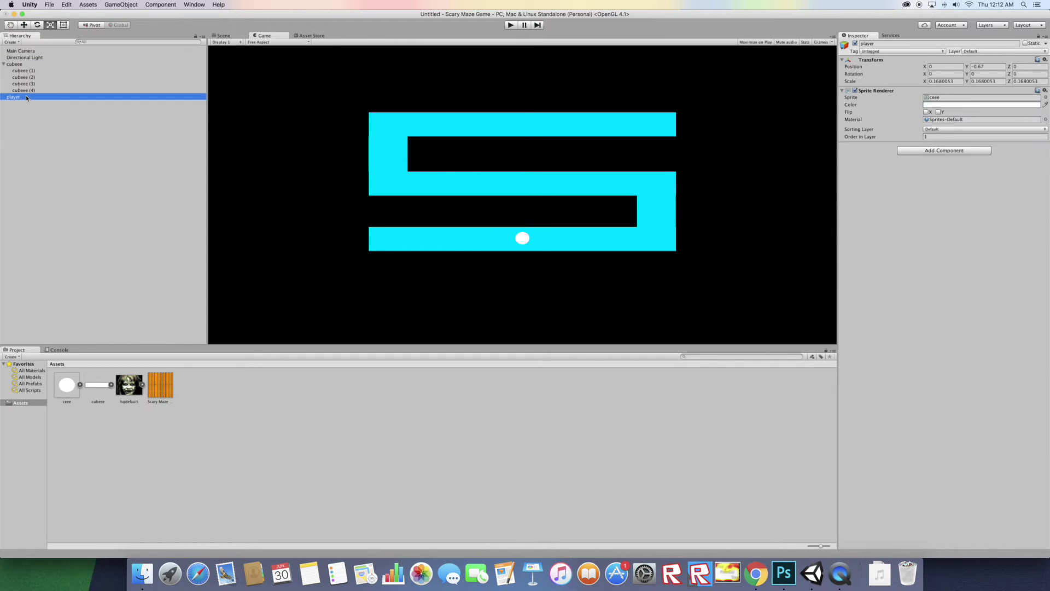
pyautogui.click(924, 151)
pyautogui.click(934, 198)
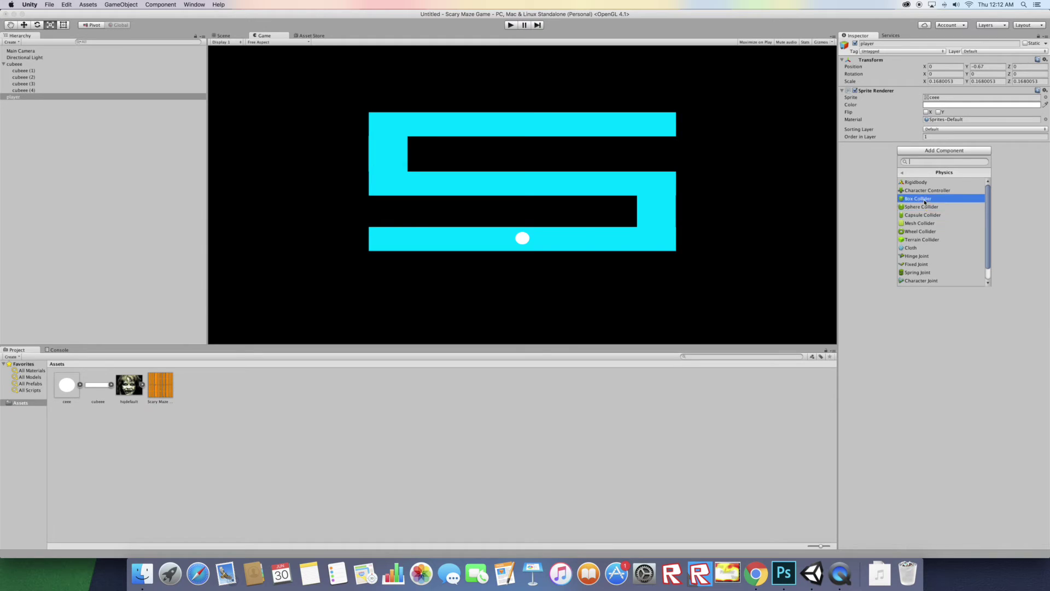
pyautogui.click(922, 206)
pyautogui.click(222, 36)
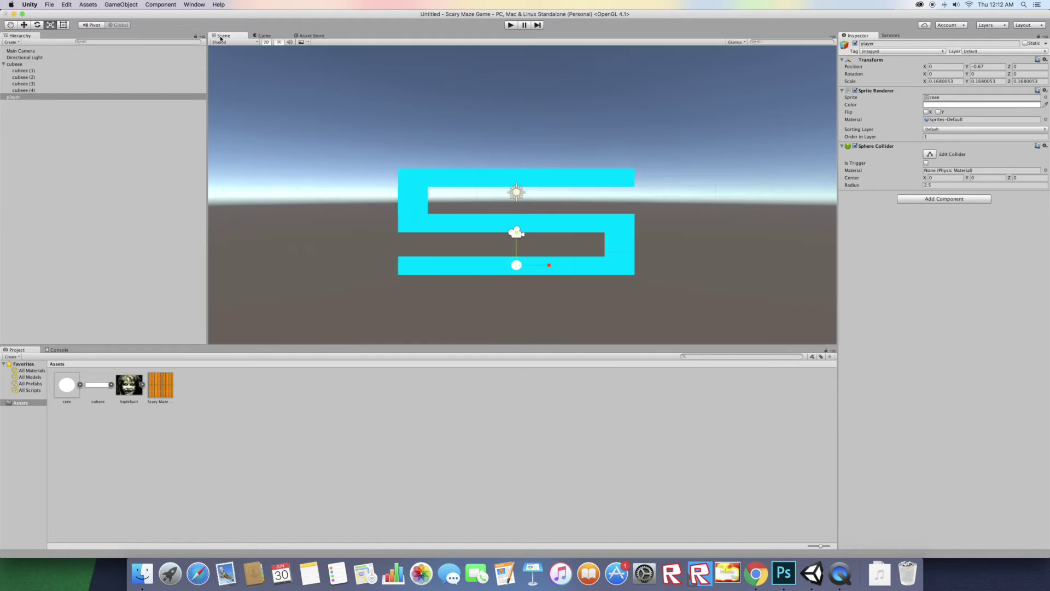
pyautogui.scroll(10, 521, 211)
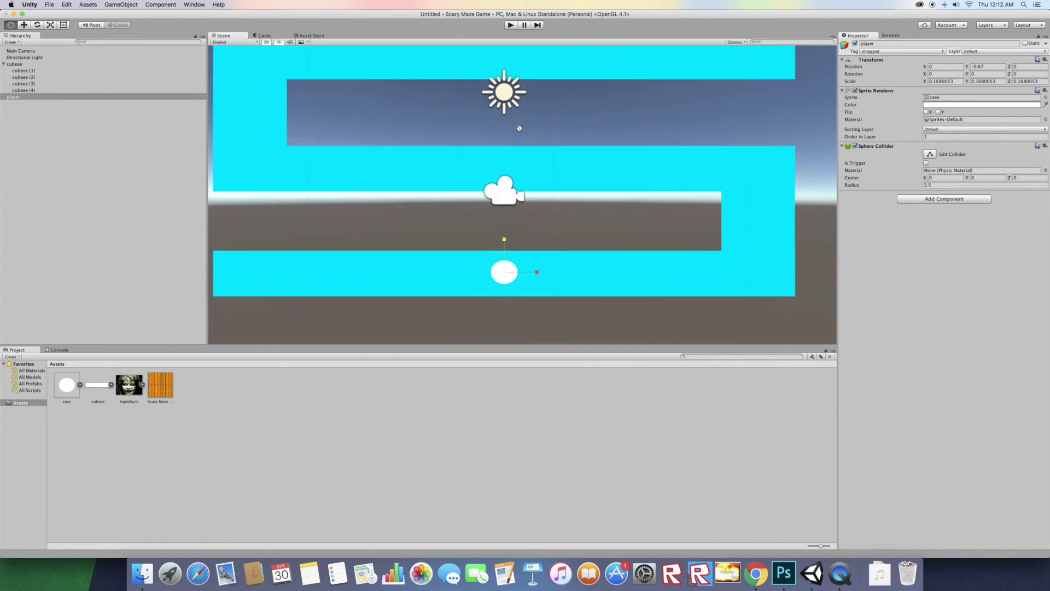
pyautogui.scroll(6, 556, 211)
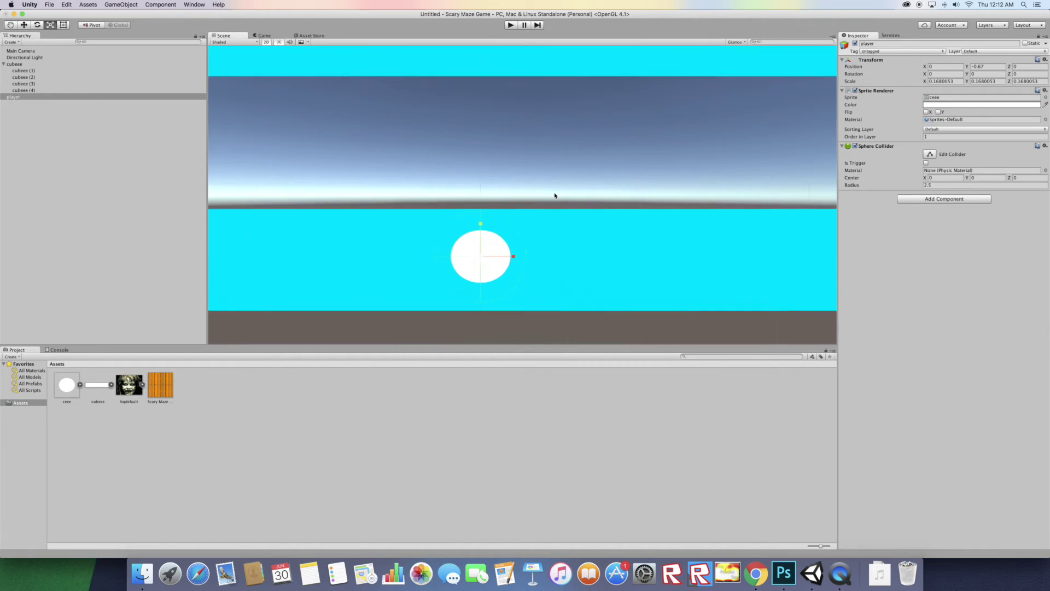
pyautogui.moveTo(923, 187); pyautogui.dragTo(909, 199)
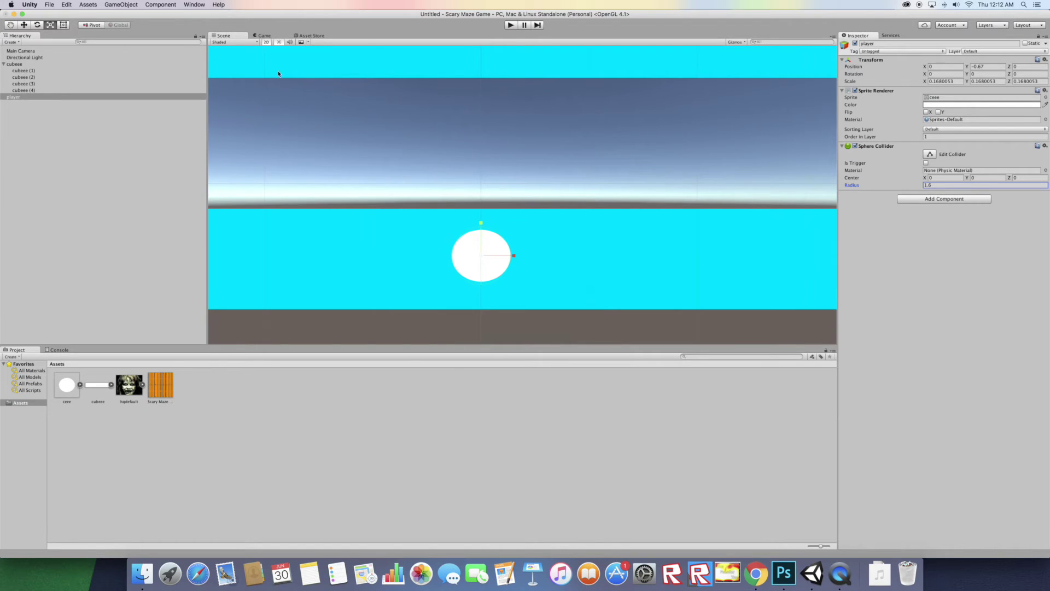
pyautogui.click(265, 36)
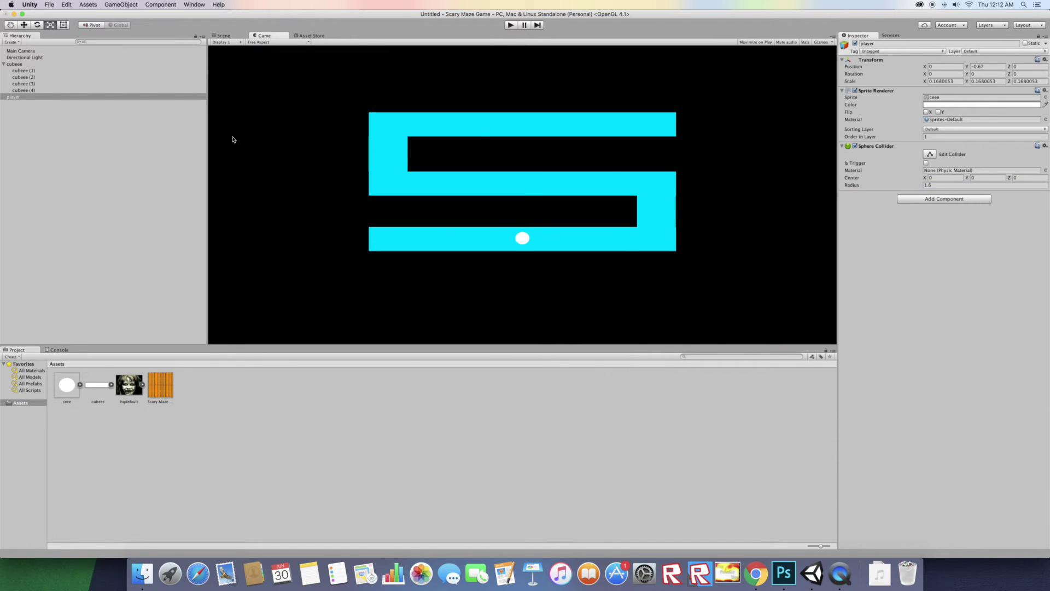
# Add another cubeee sprite with X scale 0.22 and place it at X -5.69, Y -0.68 over the bottom bar's left end
pyautogui.moveTo(92, 384); pyautogui.dragTo(82, 242)
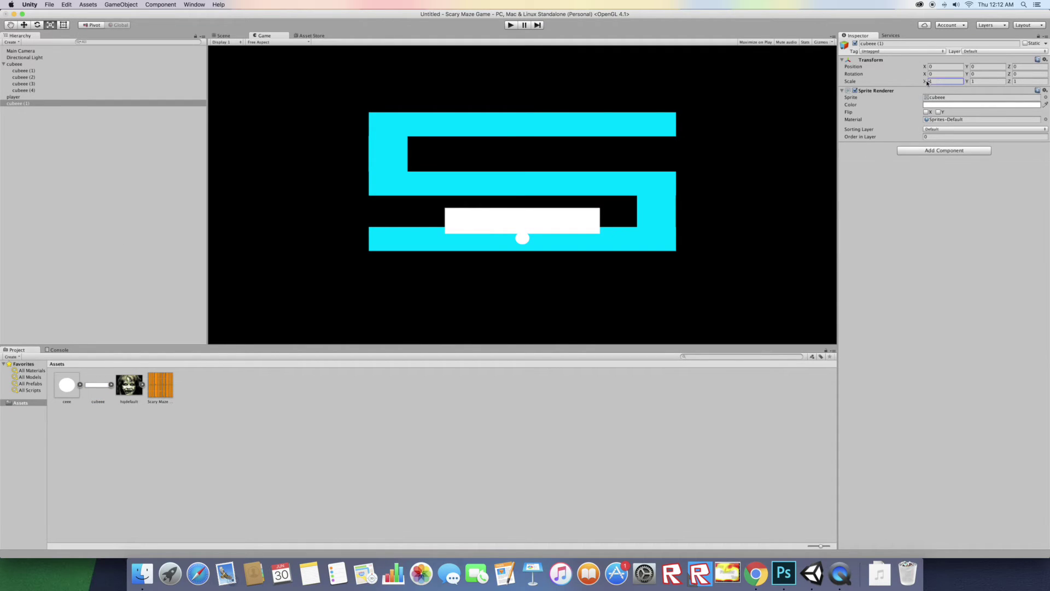
pyautogui.moveTo(924, 81); pyautogui.dragTo(958, 81)
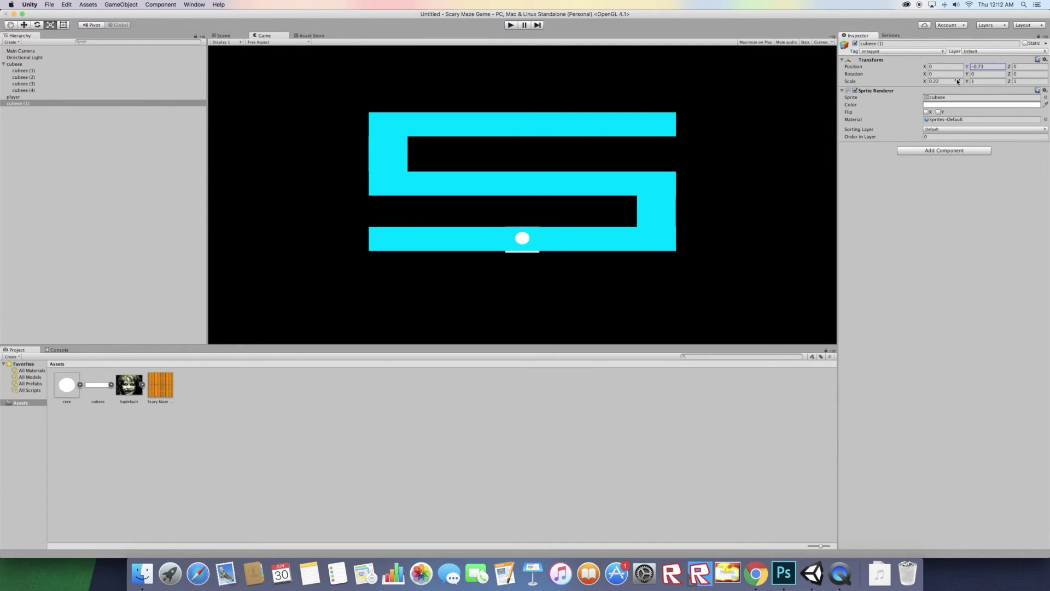
pyautogui.moveTo(925, 66); pyautogui.dragTo(840, 76)
pyautogui.moveTo(969, 69); pyautogui.dragTo(970, 67)
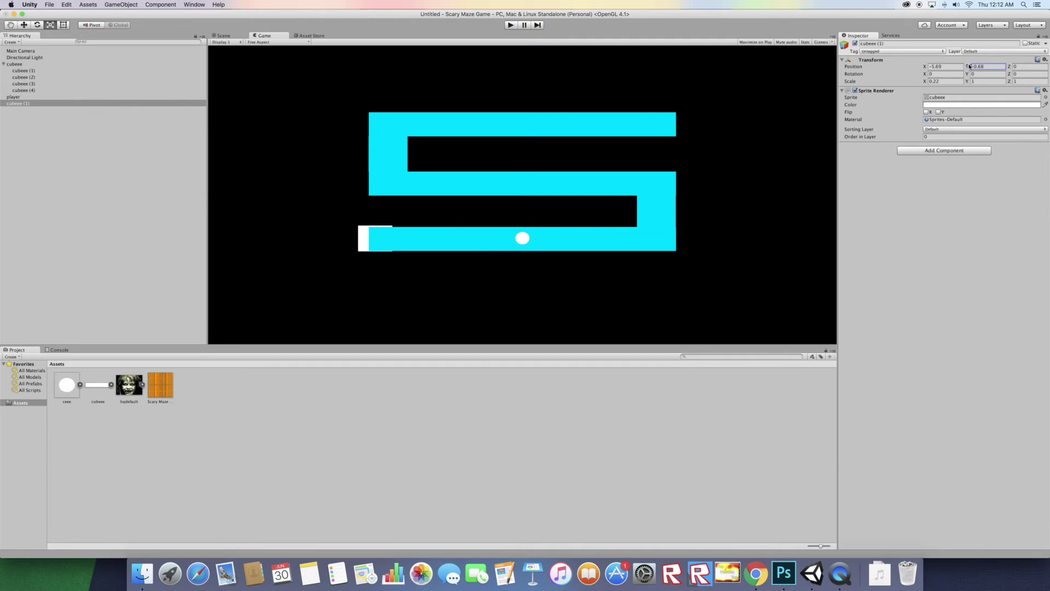
# Set the new small cubeee block's Order in Layer to 1
pyautogui.click(944, 136)
pyautogui.write('1')
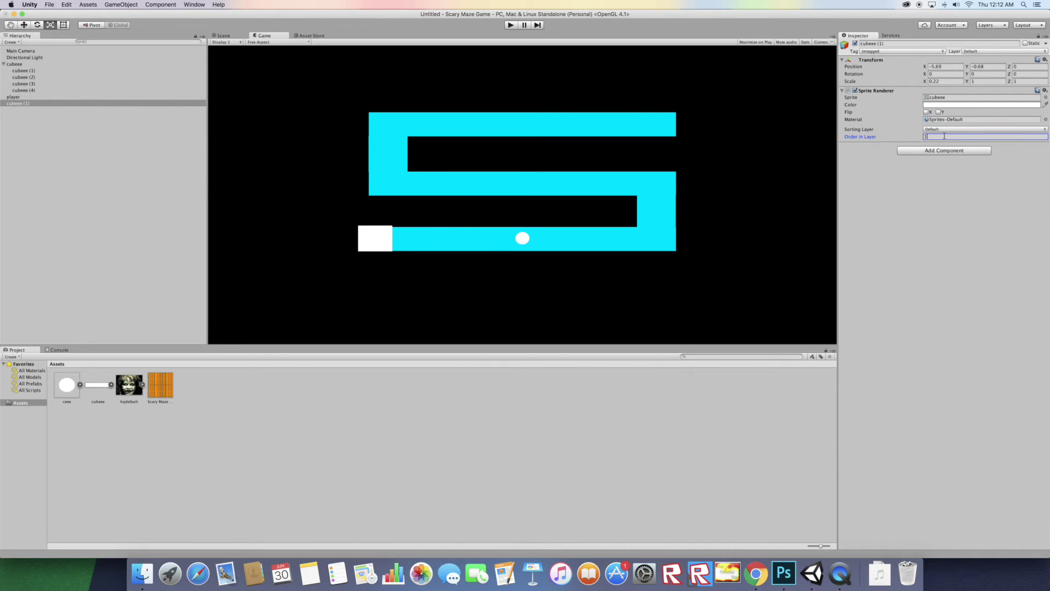
pyautogui.click(970, 67)
# Duplicate the small cubeee block and place the copy at X 5.81, Y 3.74 over the top bar's right end
pyautogui.rightClick(29, 103)
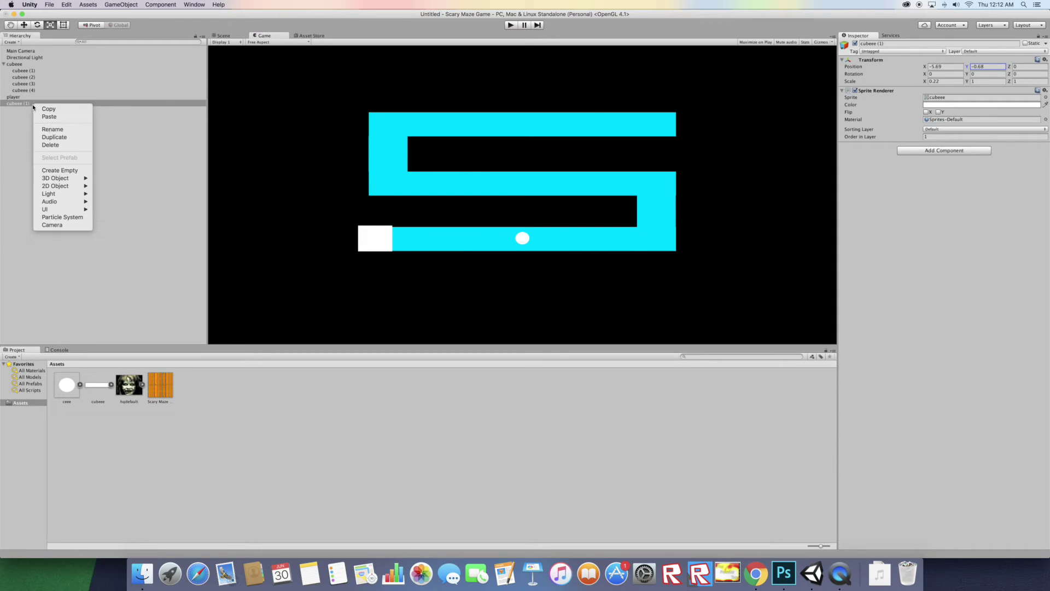
pyautogui.click(60, 134)
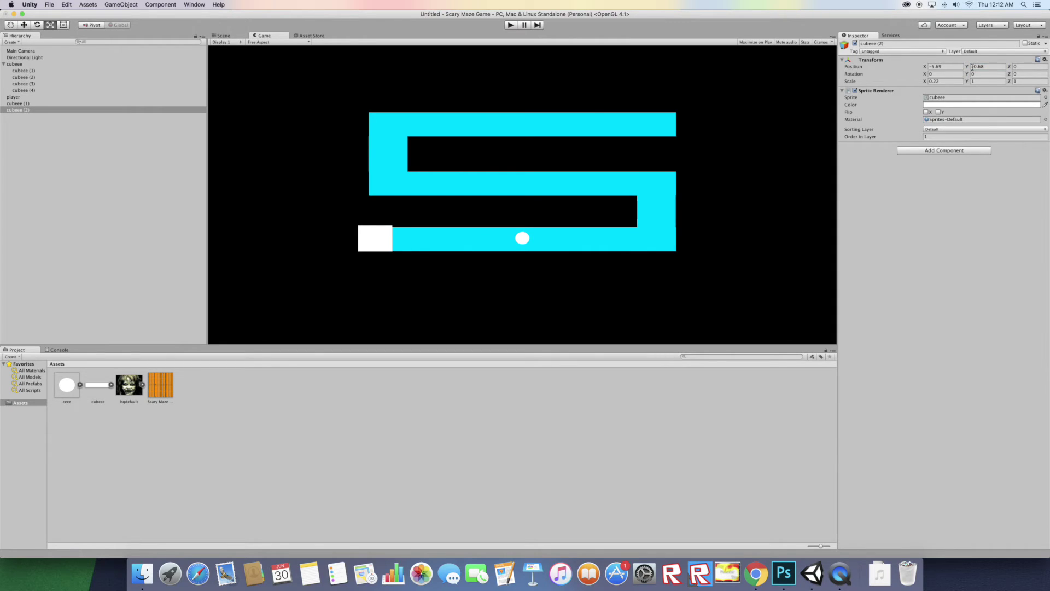
pyautogui.moveTo(967, 66); pyautogui.dragTo(996, 2)
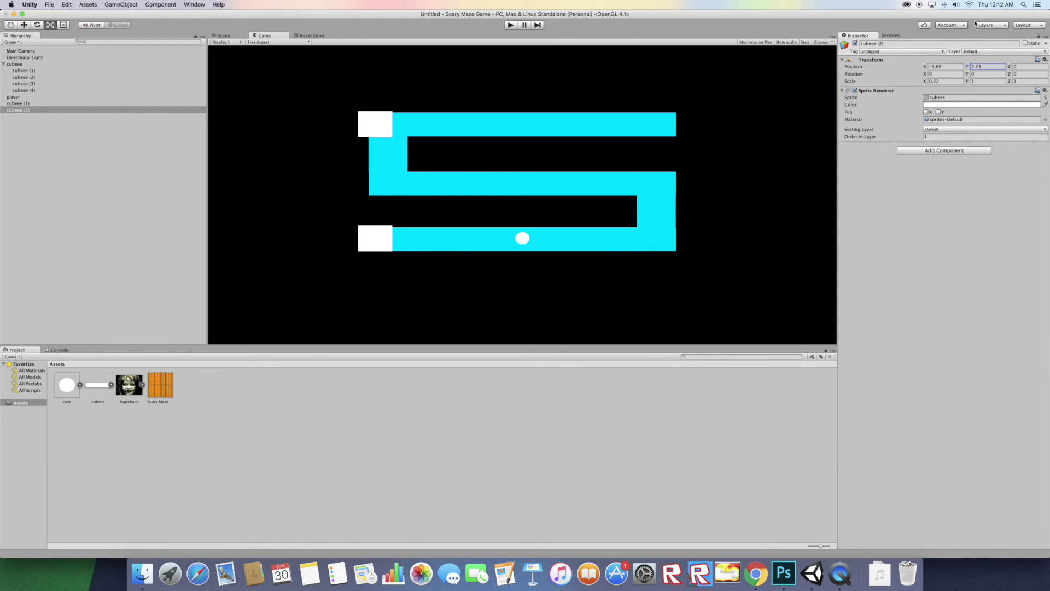
pyautogui.moveTo(924, 67); pyautogui.dragTo(1006, 66)
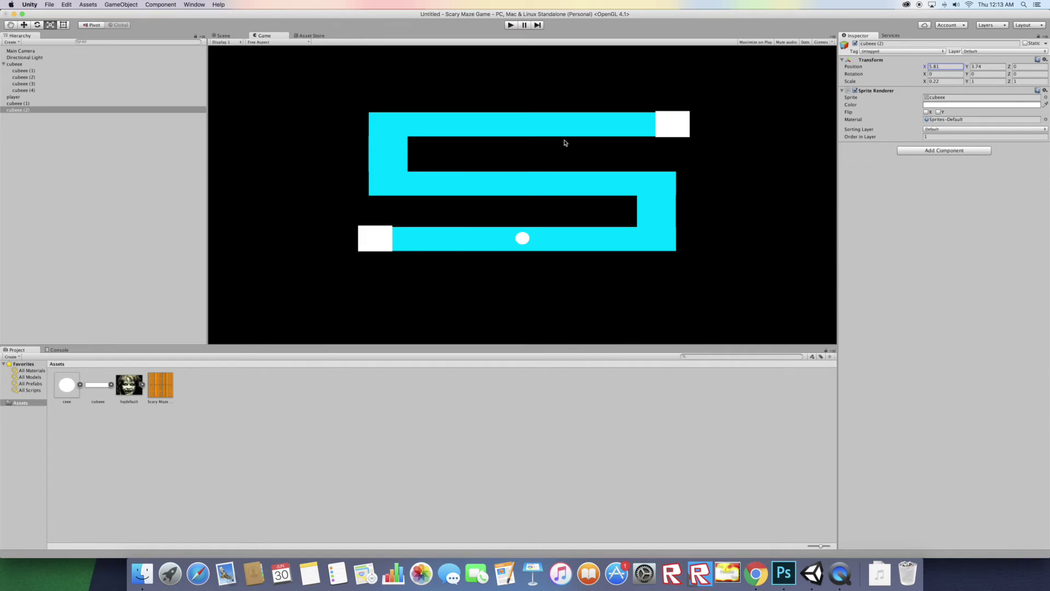
# Rename the block on the bottom bar as start and the block on the top bar as finish
pyautogui.click(22, 104)
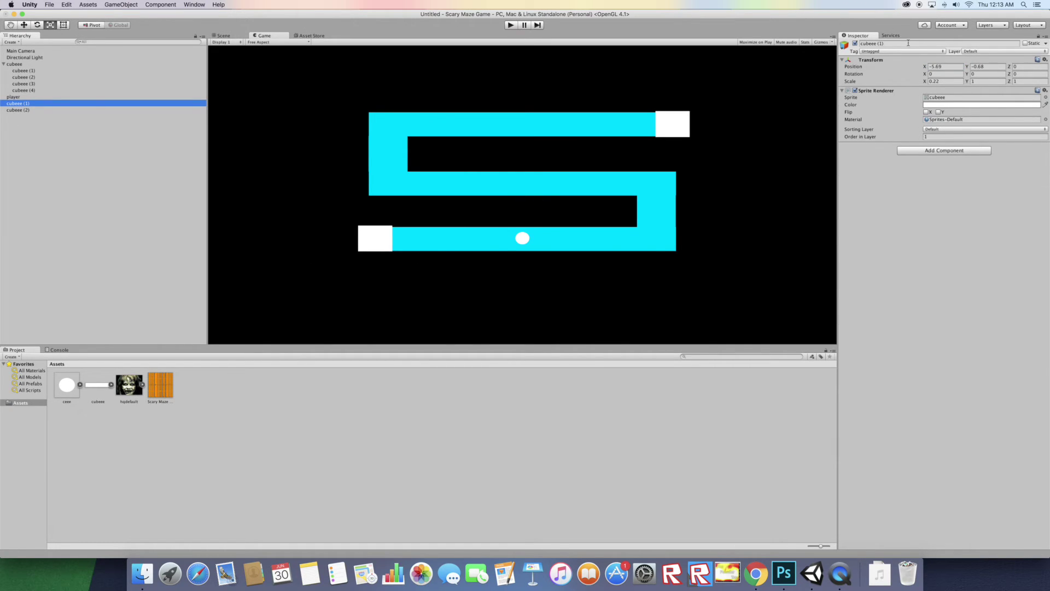
pyautogui.click(935, 43)
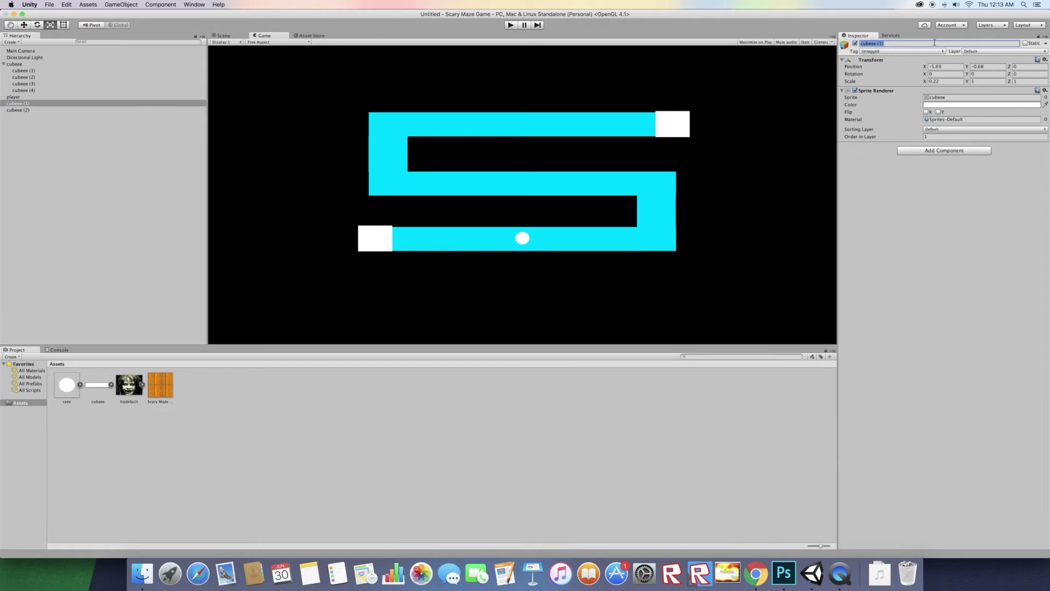
pyautogui.write('start')
pyautogui.press('Return')
pyautogui.click(83, 110)
pyautogui.click(894, 44)
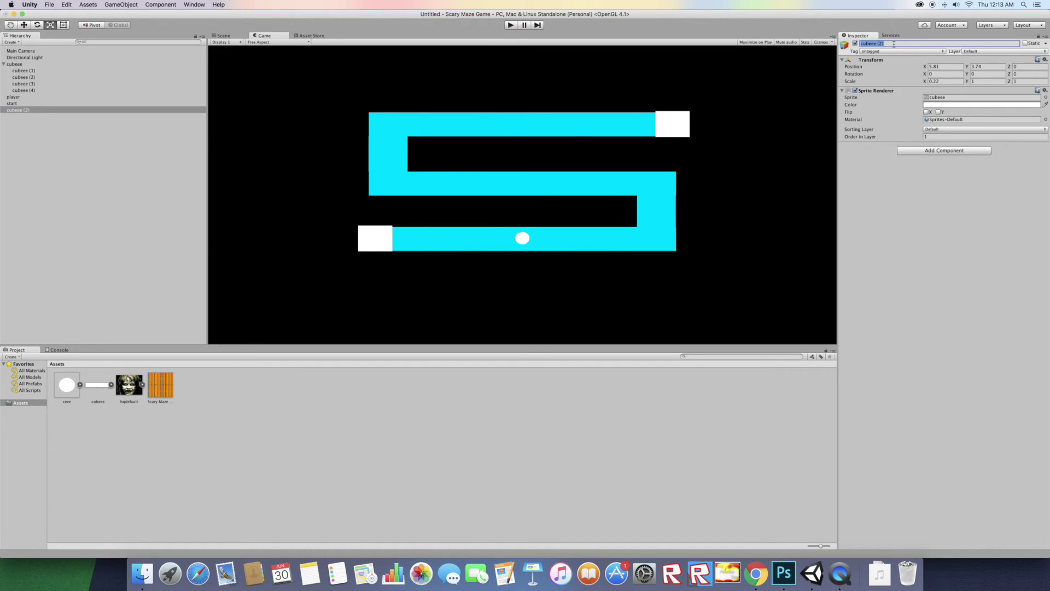
pyautogui.write('finish')
pyautogui.press('Return')
# Create a new script named destroy and attach it to all five cubeee bars
pyautogui.click(15, 64)
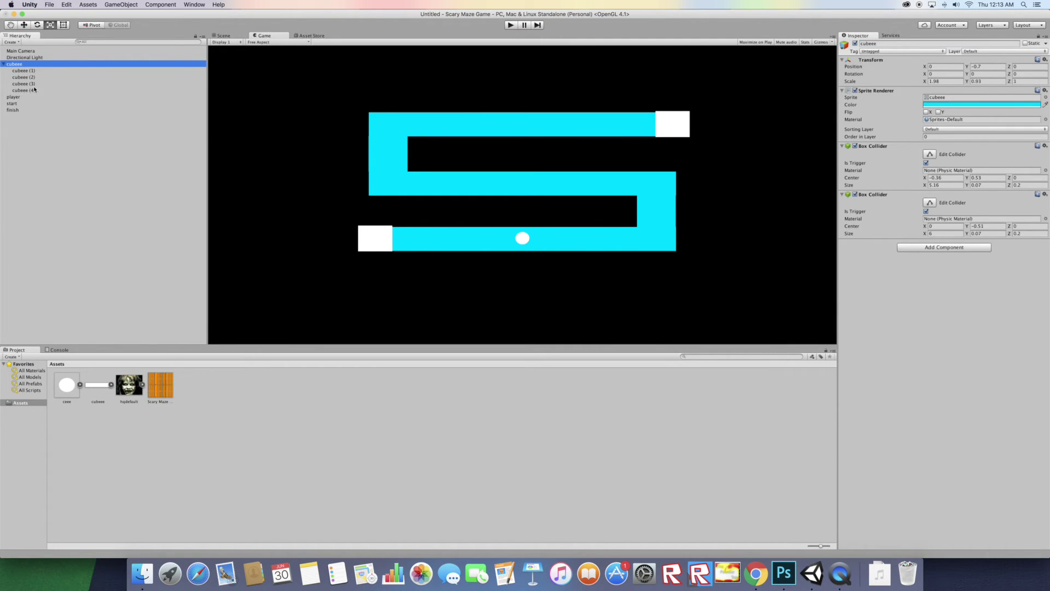
pyautogui.keyDown('shift'); pyautogui.click(33, 90); pyautogui.keyUp('shift')
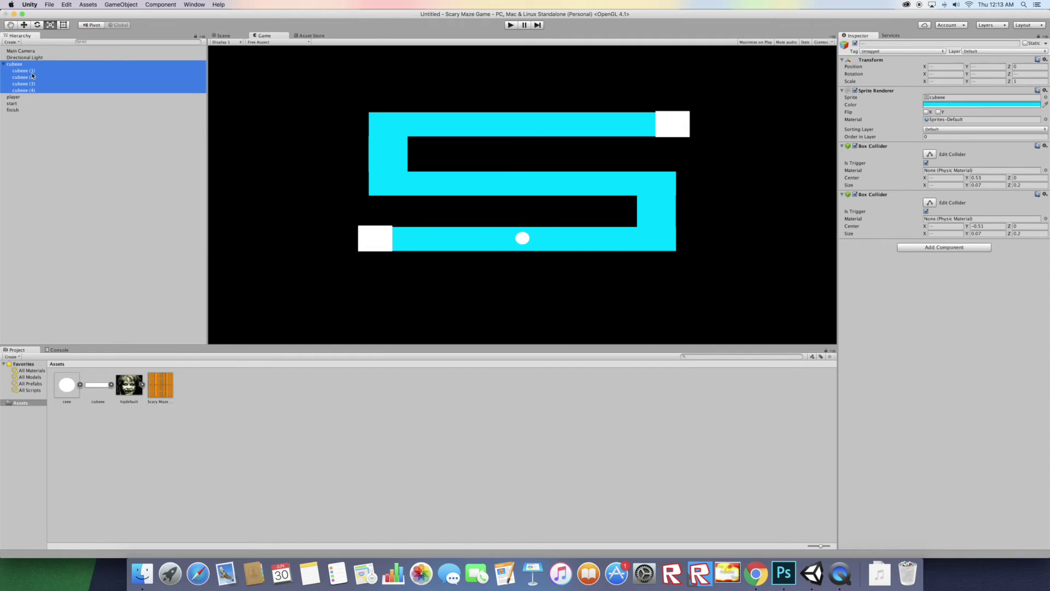
pyautogui.click(938, 249)
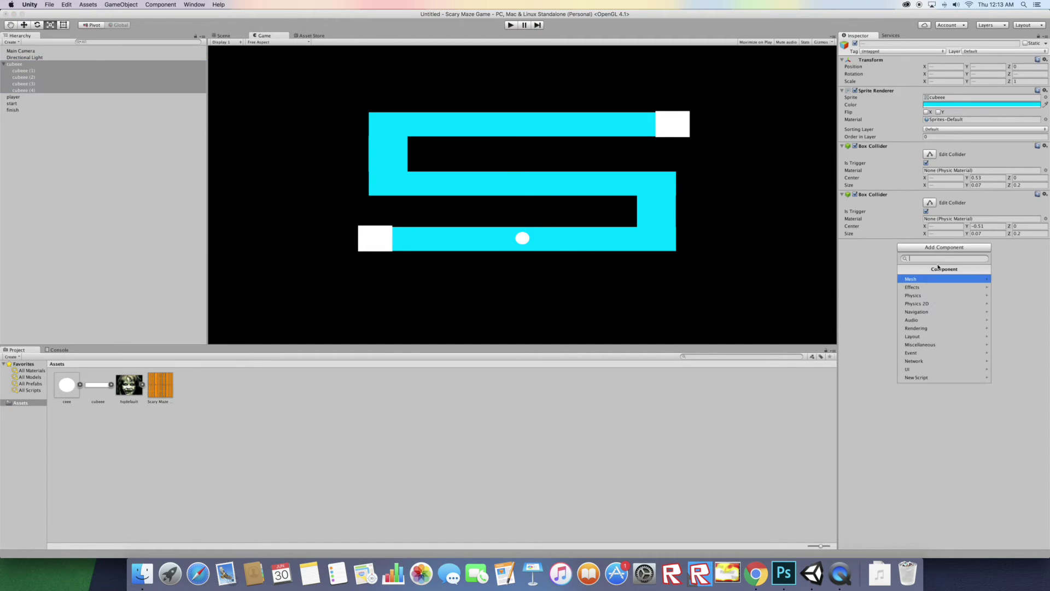
pyautogui.click(932, 374)
pyautogui.write('D')
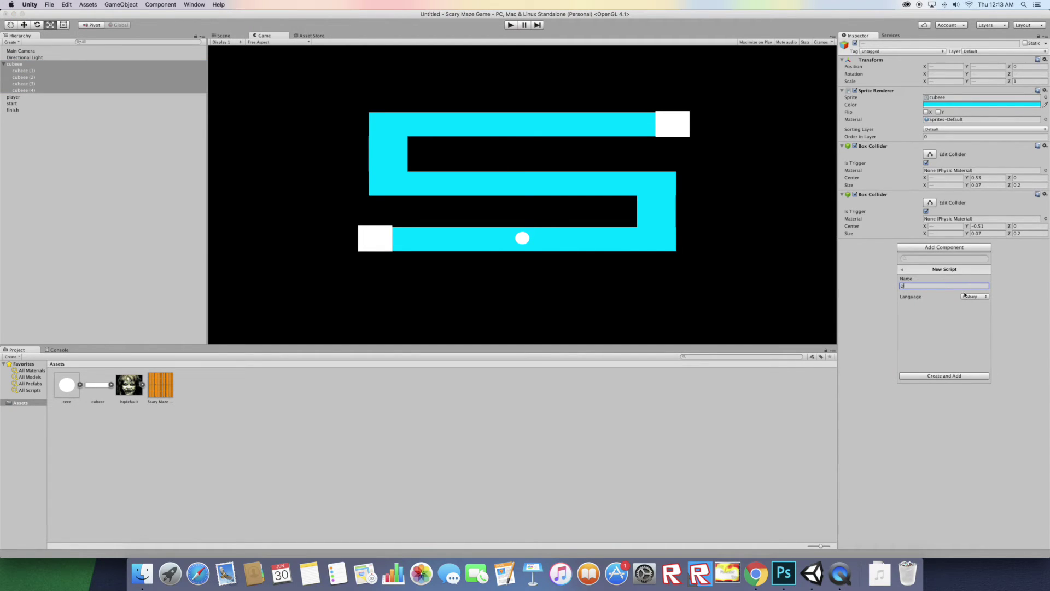
pyautogui.write('estro')
pyautogui.click(904, 286)
pyautogui.press('BackSpace')
pyautogui.click(928, 376)
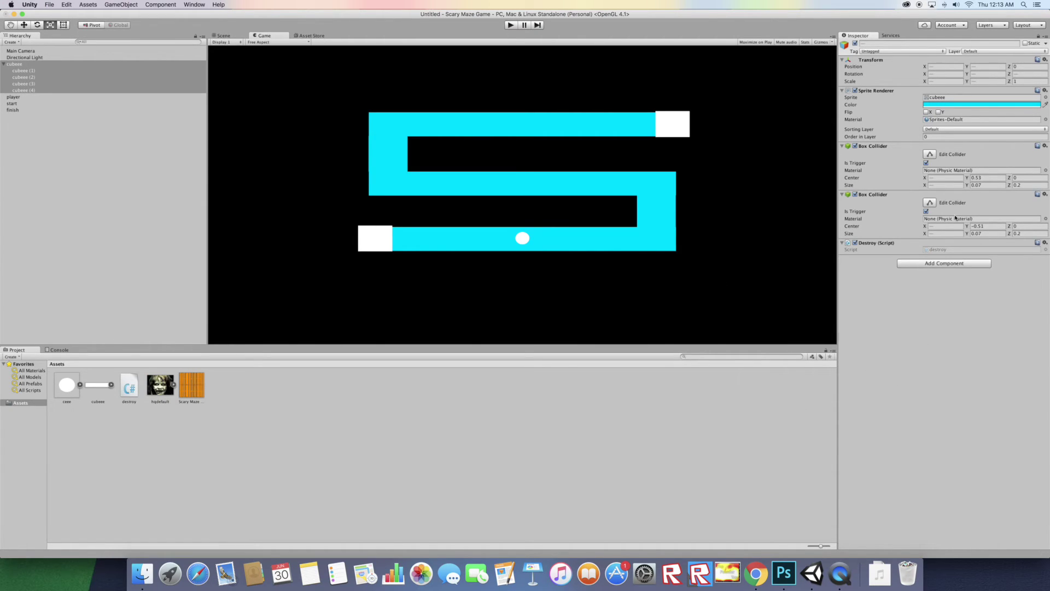
# Open the destroy script in MonoDevelop and replace its Update method with void OnTriggerEnter(Collider other)
pyautogui.doubleClick(936, 250)
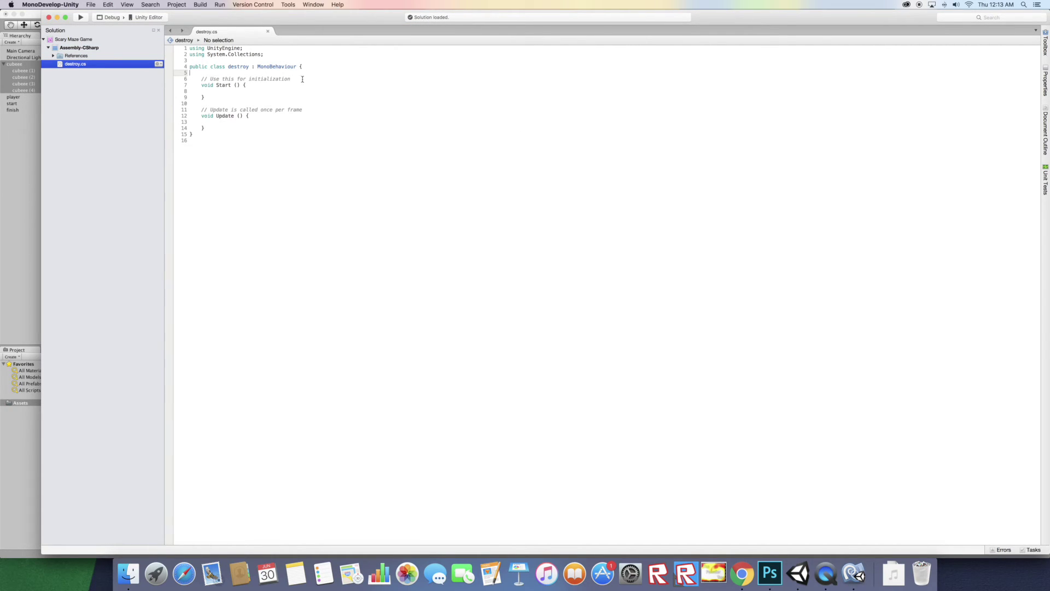
pyautogui.moveTo(200, 109); pyautogui.dragTo(253, 128)
pyautogui.press('BackSpace')
pyautogui.write('void ')
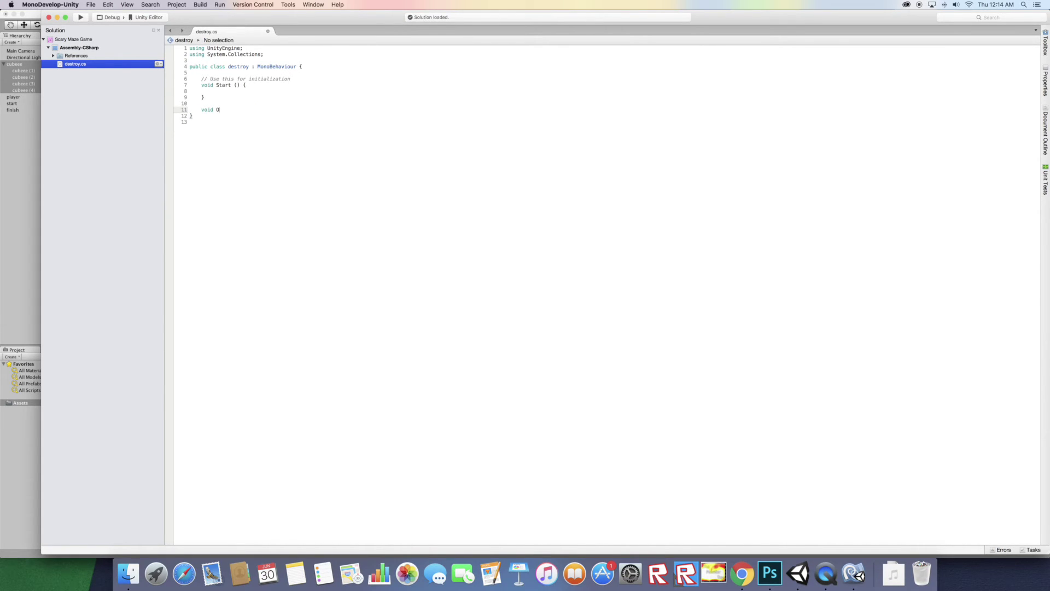
pyautogui.write('OnTR')
pyautogui.write('rigge')
pyautogui.write('rEn')
pyautogui.write('ter()')
pyautogui.write('Collider')
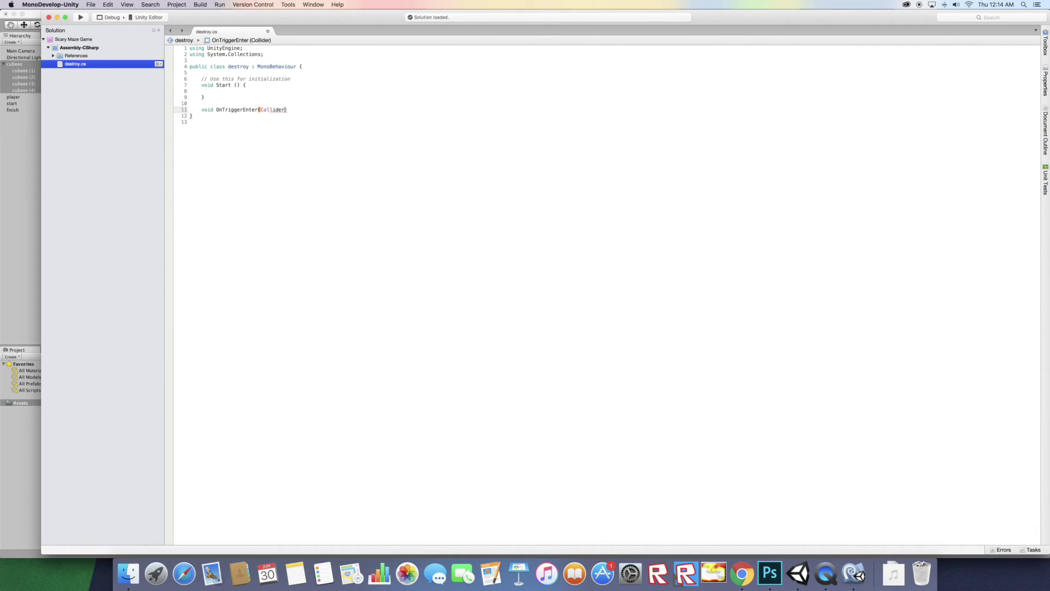
pyautogui.write(' other){')
pyautogui.press('Return')
pyautogui.press('Return')
# Add the statement Destroy (other.gameObject); inside the OnTriggerEnter method
pyautogui.click(201, 116)
pyautogui.write('Destroy')
pyautogui.press('Return')
pyautogui.write('()other')
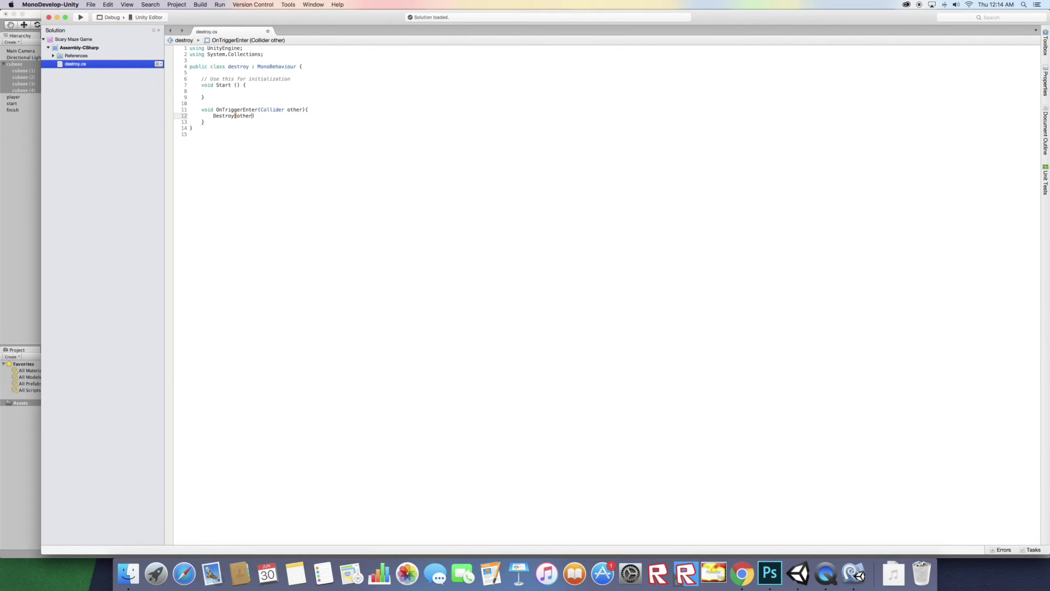
pyautogui.write('.gameObject')
pyautogui.write(';')
# Add an Application.loadLevel call for level "2" below the Destroy statement and return to Unity
pyautogui.press('Return')
pyautogui.write('Application')
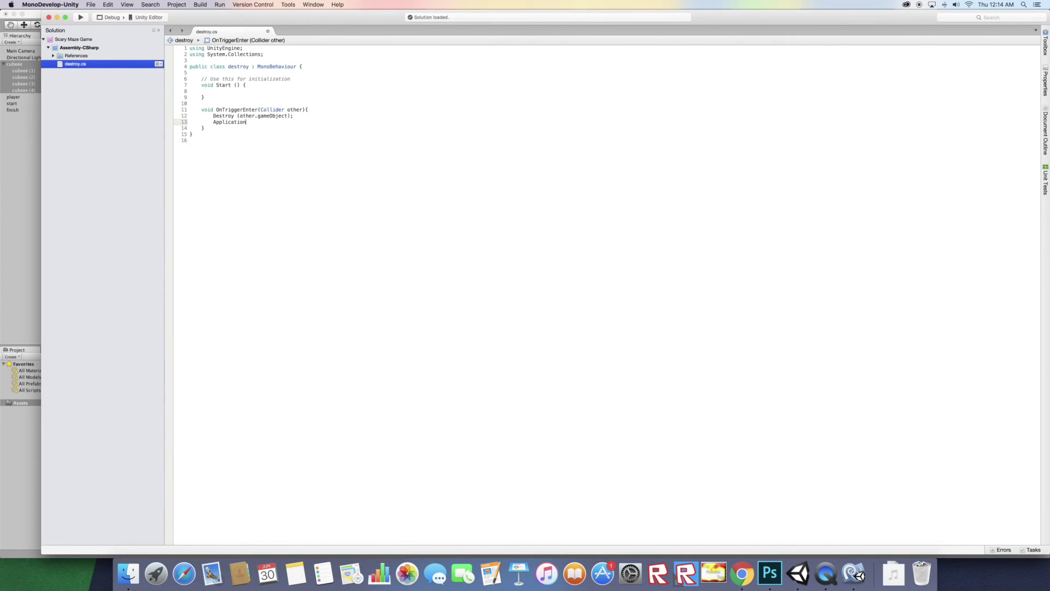
pyautogui.write('.loadLevel("2')
pyautogui.click(108, 4)
pyautogui.click(57, 31)
pyautogui.press('super+m')
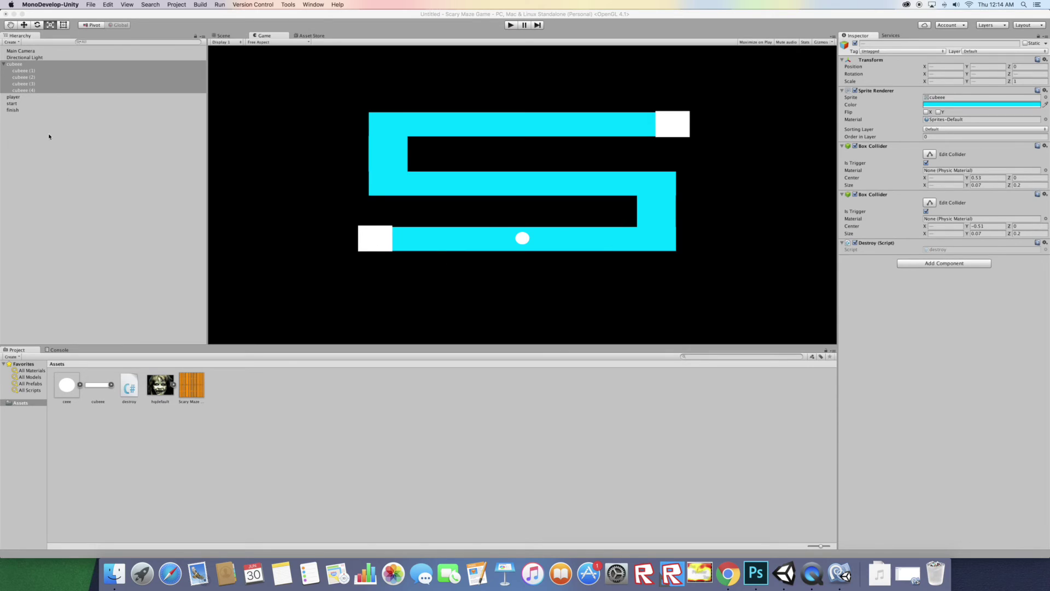
# Add a Rigidbody component to the player object
pyautogui.click(24, 98)
pyautogui.click(944, 199)
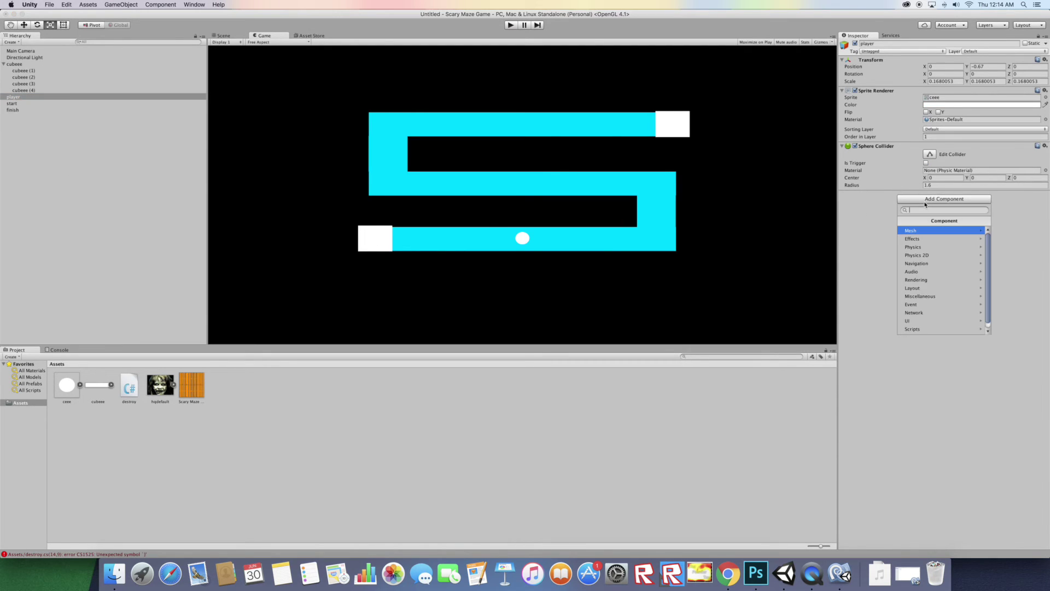
pyautogui.click(931, 250)
pyautogui.click(930, 230)
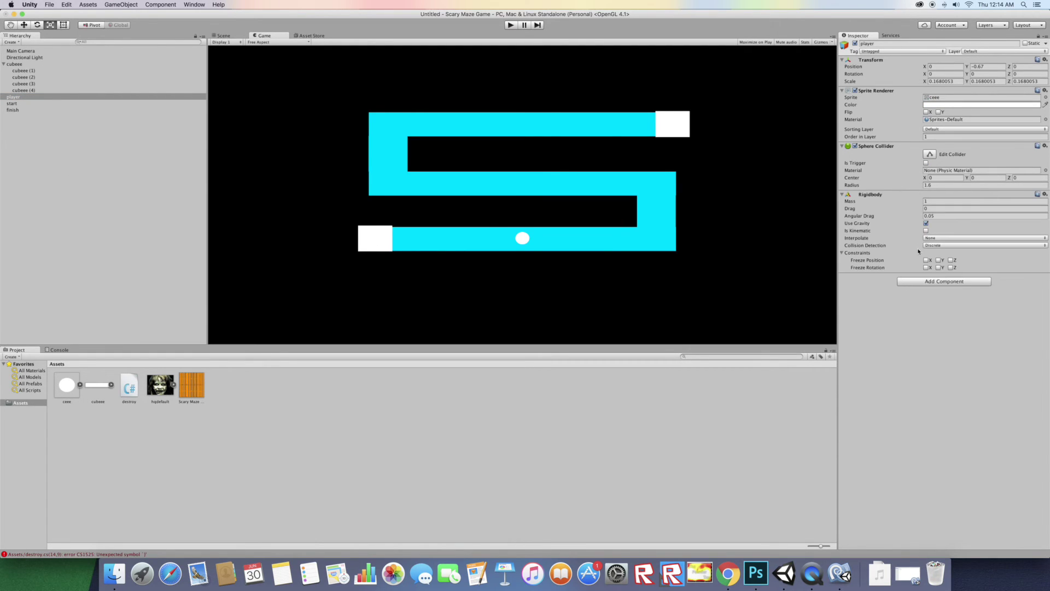
# Freeze the player Rigidbody's rotation on X, Y and Z and turn off Use Gravity
pyautogui.click(927, 268)
pyautogui.click(939, 268)
pyautogui.click(951, 268)
pyautogui.click(926, 223)
# Create a new C# script named control and attach it to the player
pyautogui.click(924, 282)
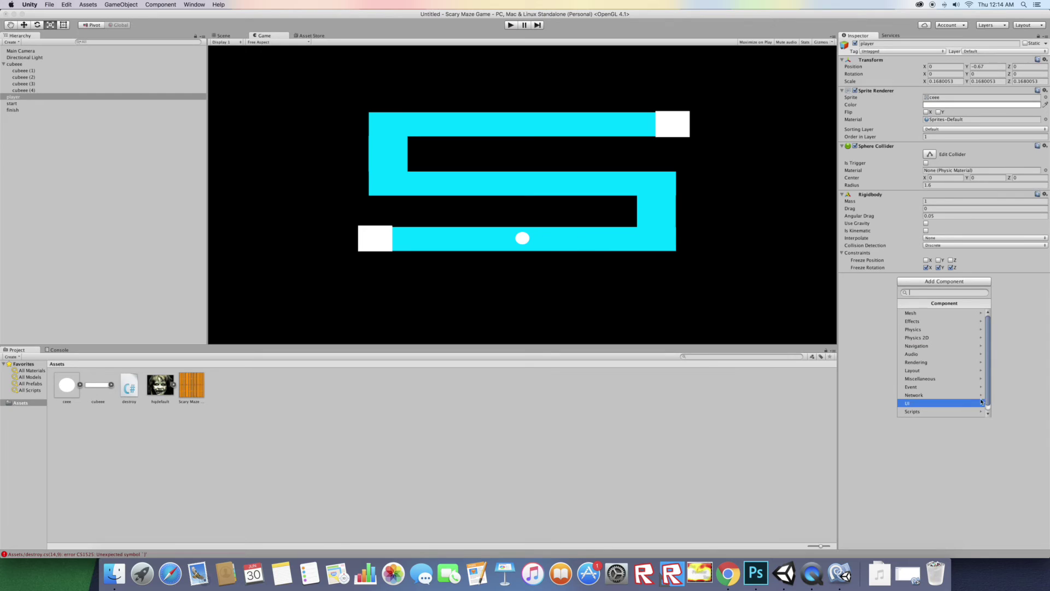
pyautogui.scroll(-2, 941, 408)
pyautogui.click(934, 413)
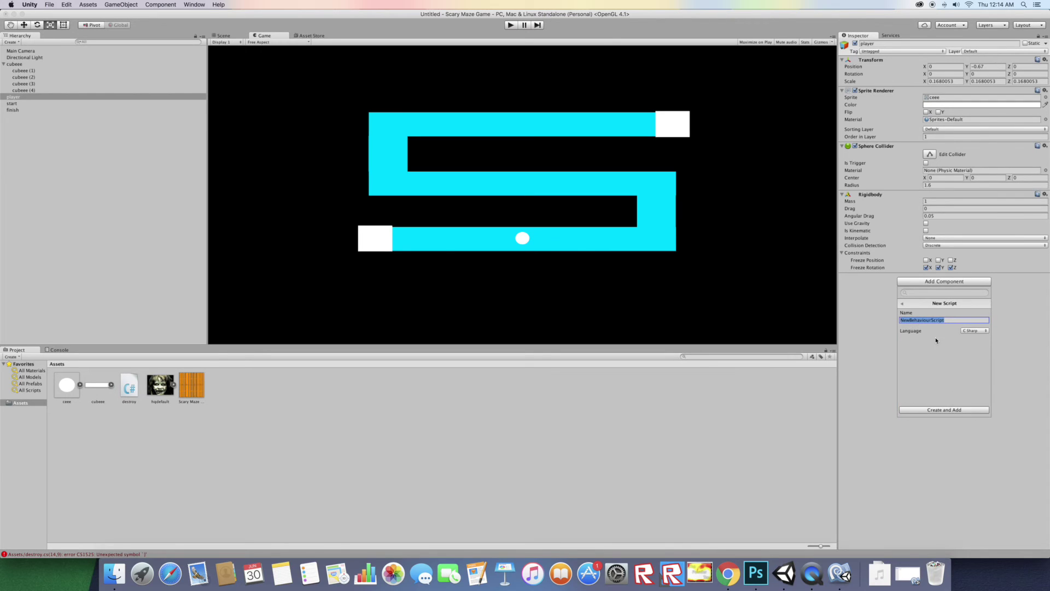
pyautogui.write('control')
pyautogui.press('Return')
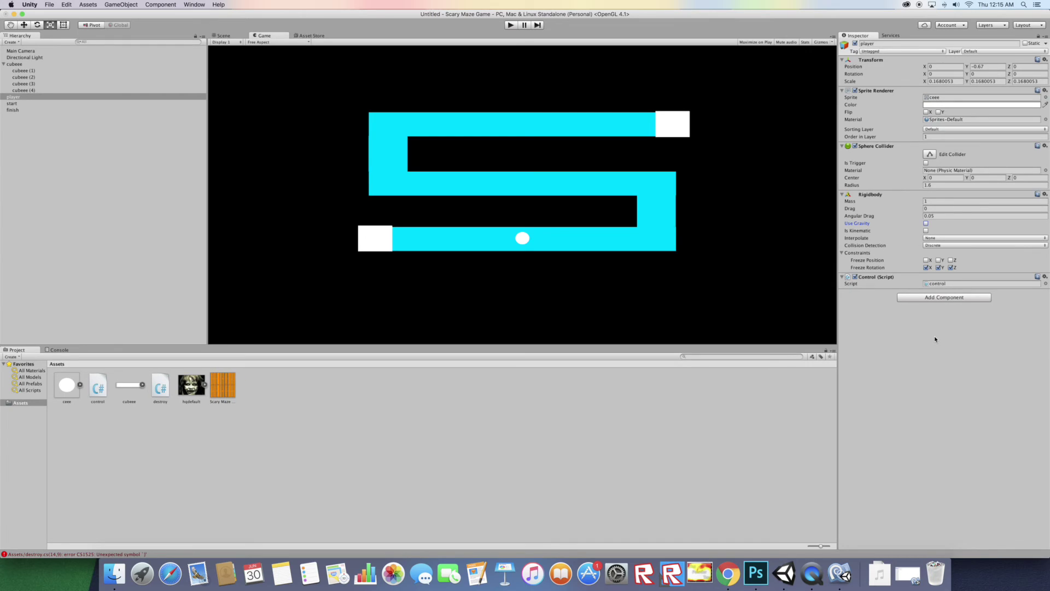
# Open the control script in MonoDevelop and declare float distance = 10; at the start of the class
pyautogui.doubleClick(948, 284)
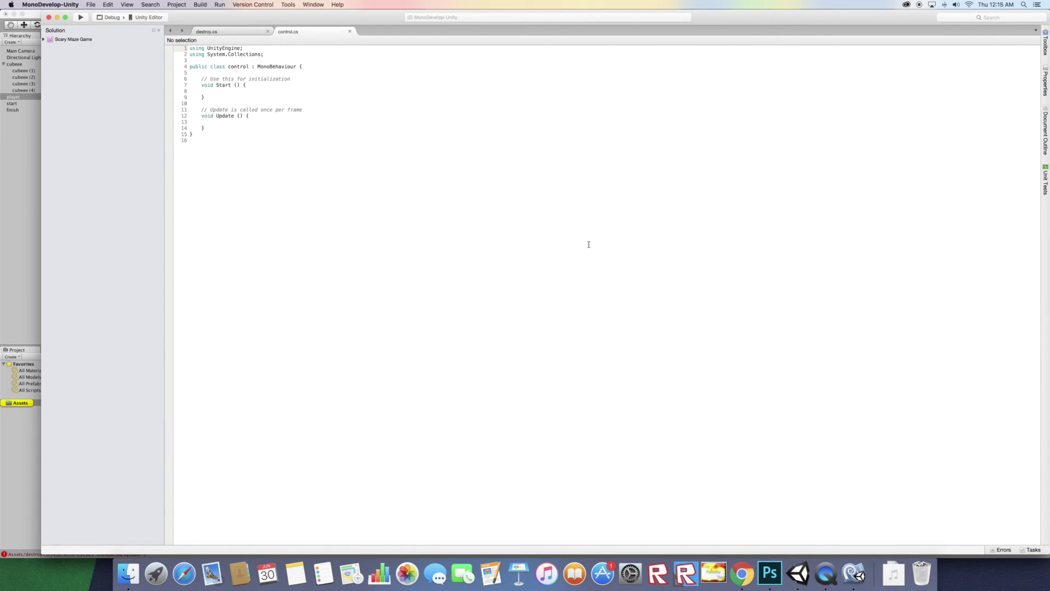
pyautogui.click(258, 73)
pyautogui.write('float di')
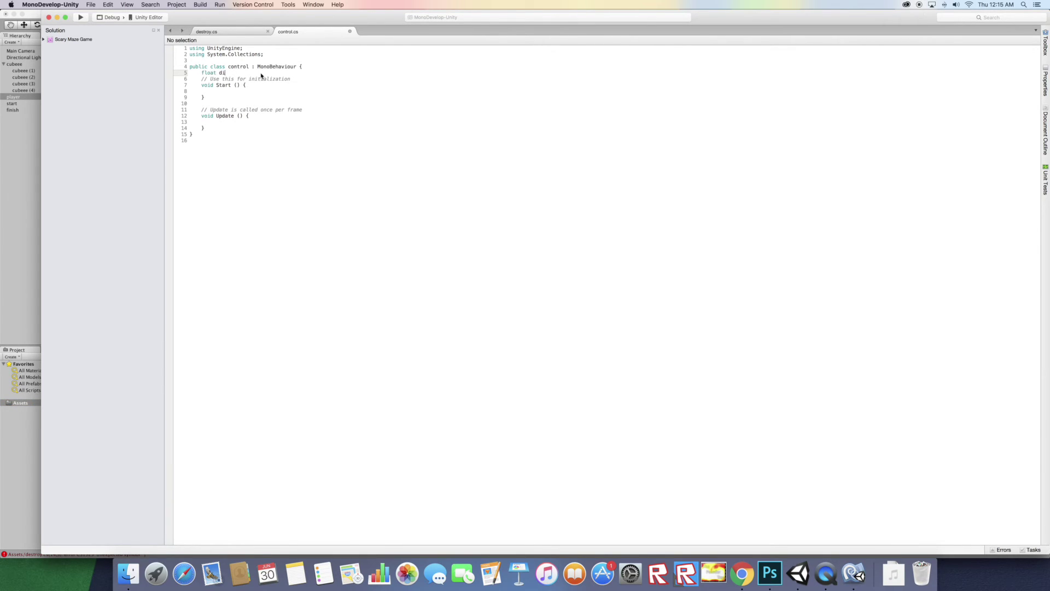
pyautogui.write('stance = 10;')
# Replace the control script's default Start and Update methods with an empty void OnMouseDrag() method
pyautogui.moveTo(202, 84); pyautogui.dragTo(260, 116)
pyautogui.moveTo(200, 79); pyautogui.dragTo(274, 126)
pyautogui.press('BackSpace')
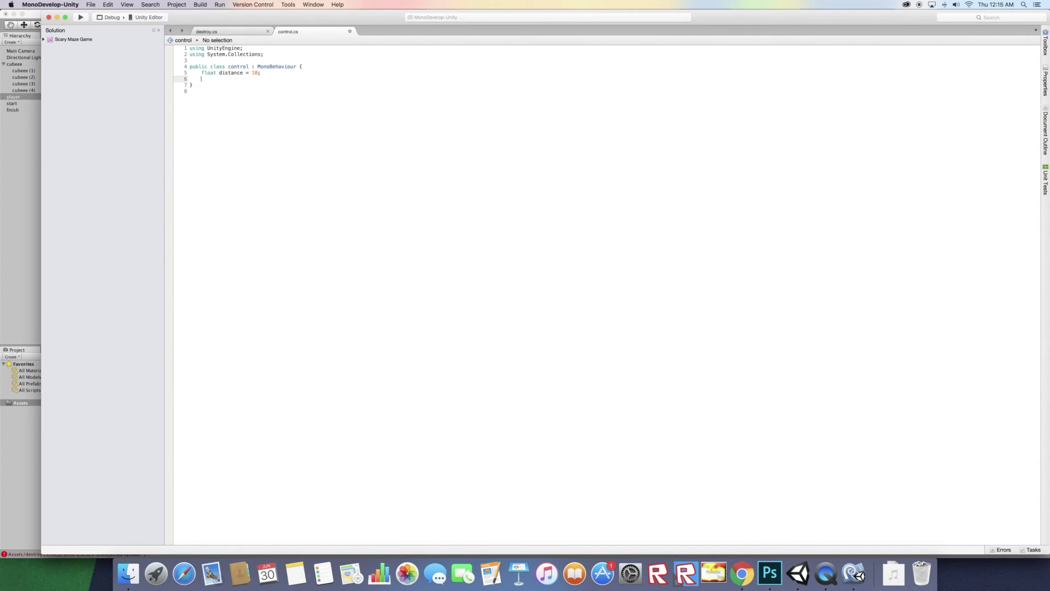
pyautogui.write('void OnMouseDrag(')
pyautogui.write('){')
pyautogui.press('Return')
pyautogui.write('}')
pyautogui.press('Return')
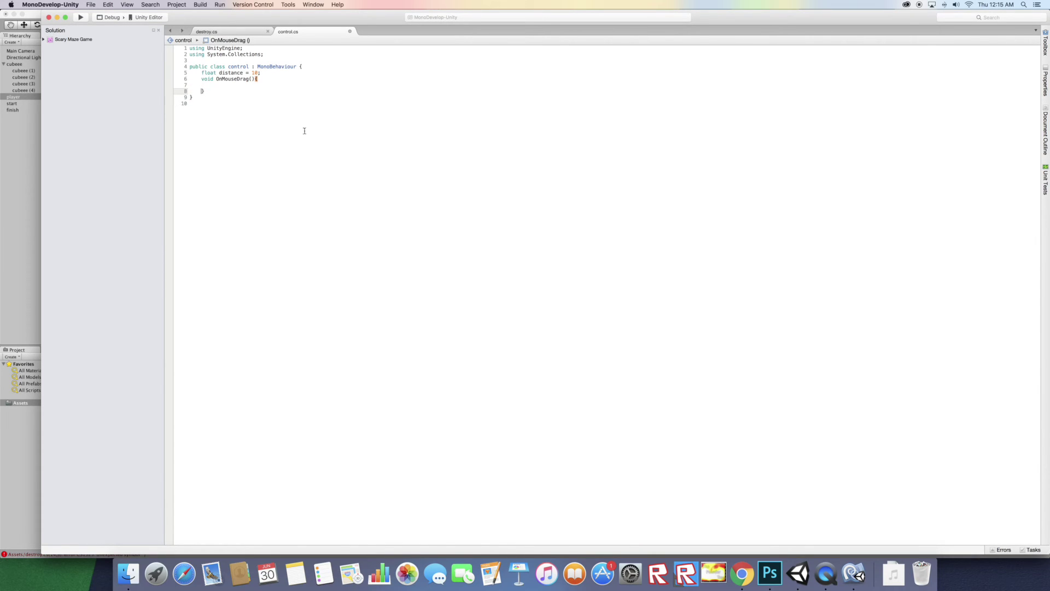
# In OnMouseDrag, declare Vector3 mousePosition as a new Vector3 with Input.mousePosition.x as its first argument
pyautogui.click(247, 87)
pyautogui.write('ve3')
pyautogui.press('Return')
pyautogui.write('mousePosition()')
pyautogui.press('BackSpace')
pyautogui.write('= new Vector3(')
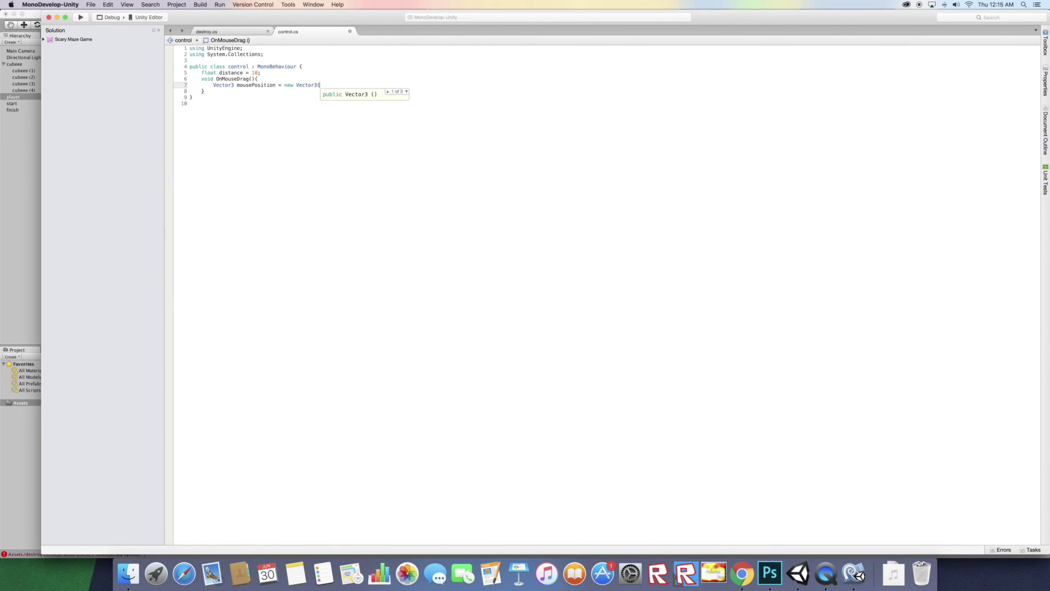
pyautogui.write('Inpu')
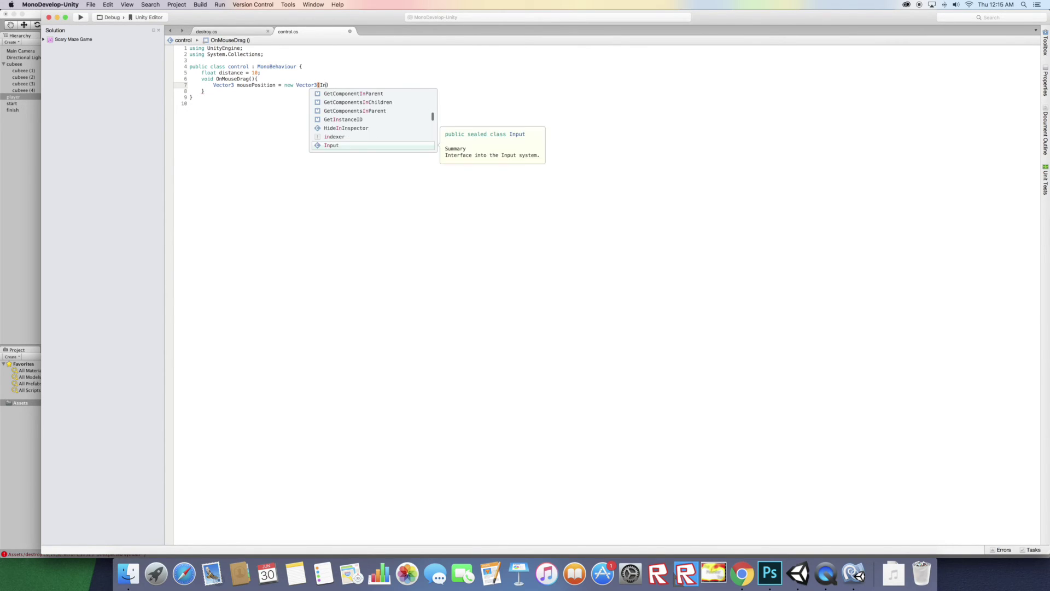
pyautogui.write('t.mo')
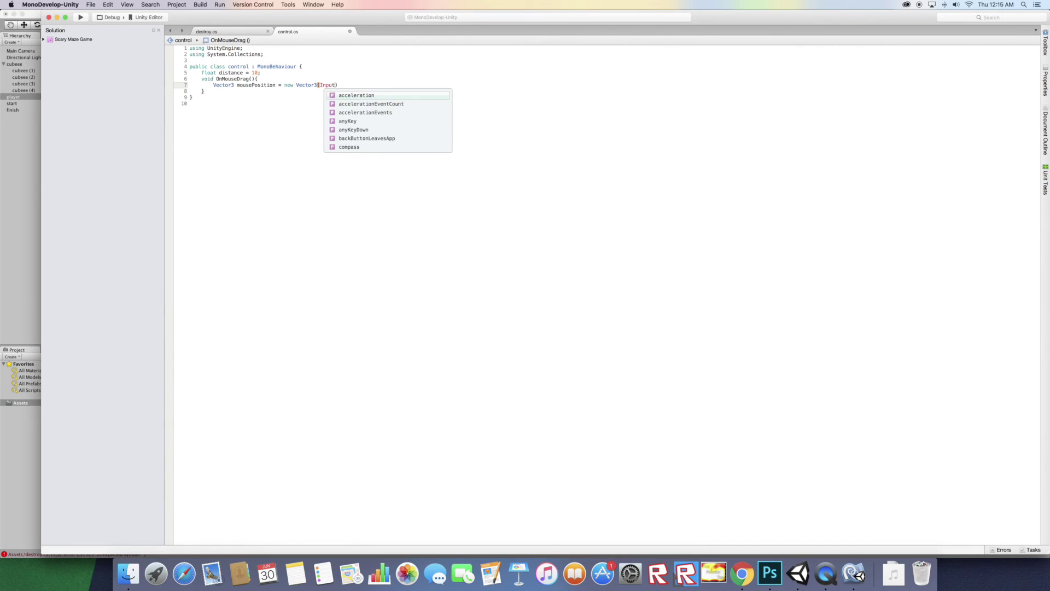
pyautogui.press('Up')
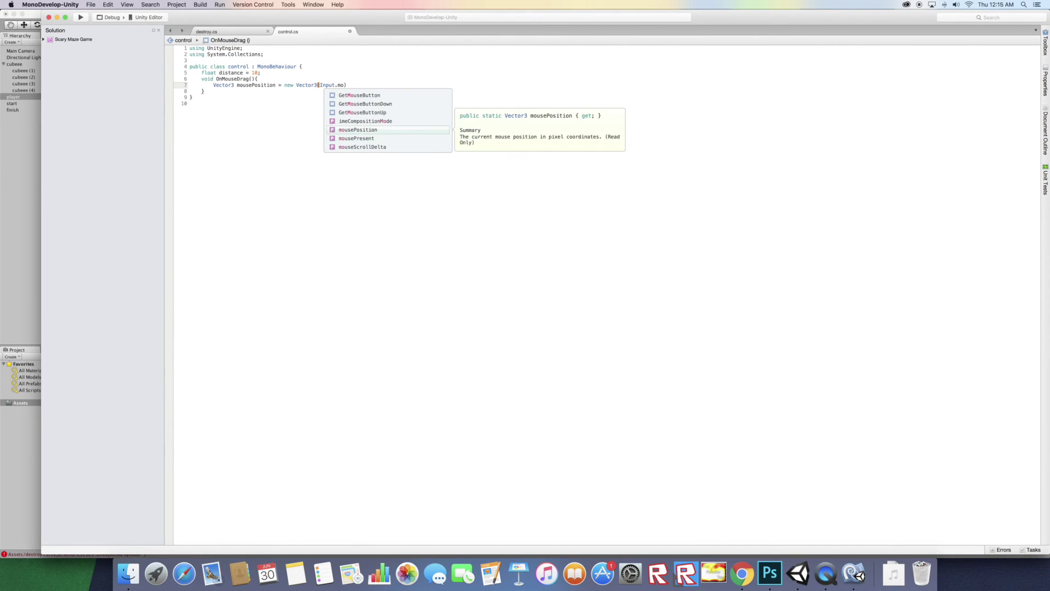
pyautogui.press('Return')
pyautogui.write('.x,')
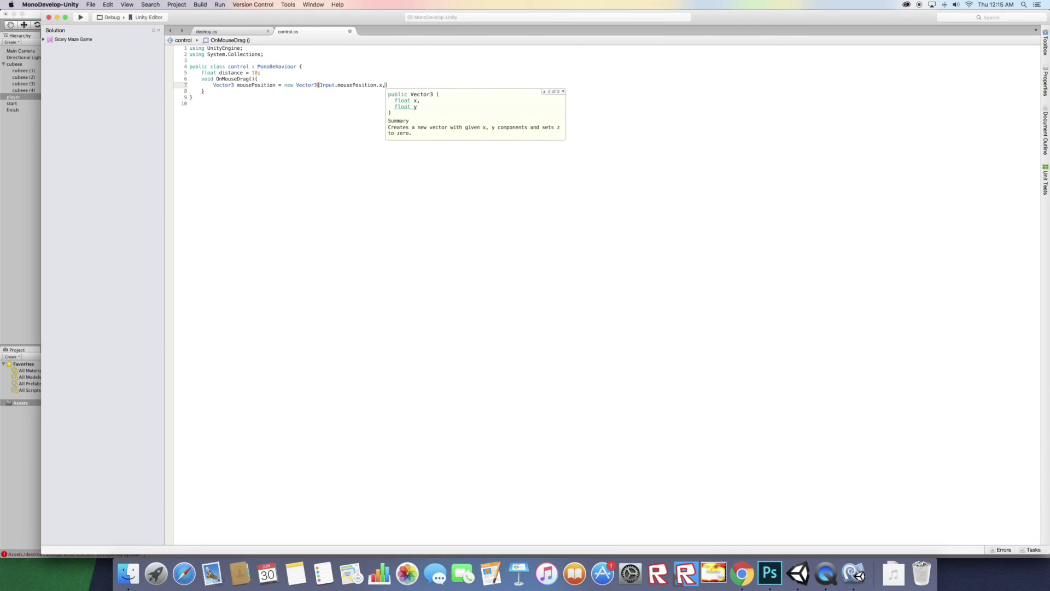
# Complete the mousePosition vector with Input.mousePosition.y and distance, closing the statement with a semicolon
pyautogui.write('inpp')
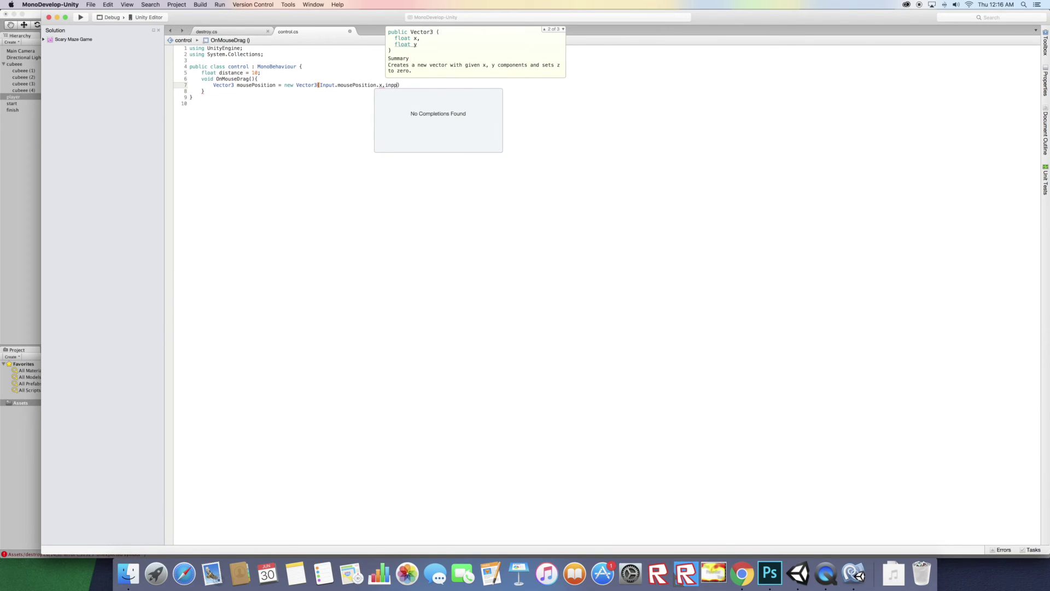
pyautogui.press('BackSpace')
pyautogui.press('BackSpace')
pyautogui.press('BackSpace')
pyautogui.press('BackSpace')
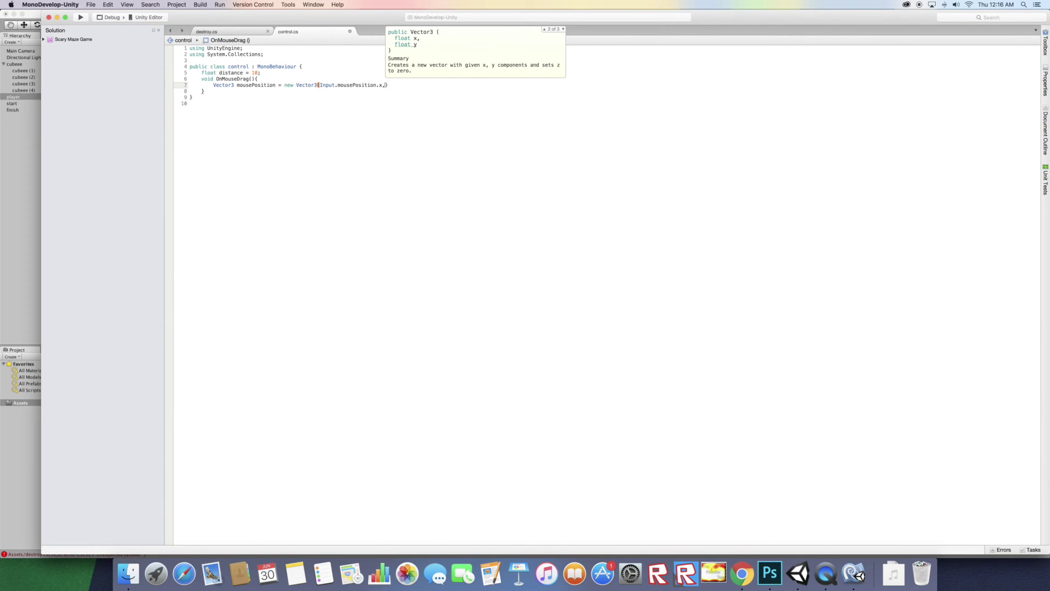
pyautogui.write('Inp')
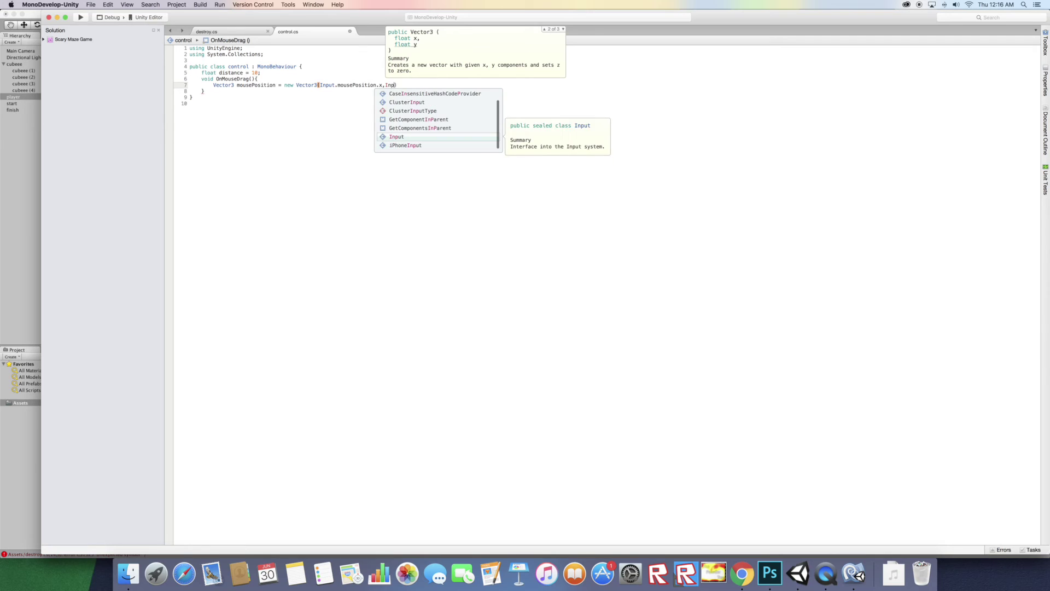
pyautogui.write('ut.mo')
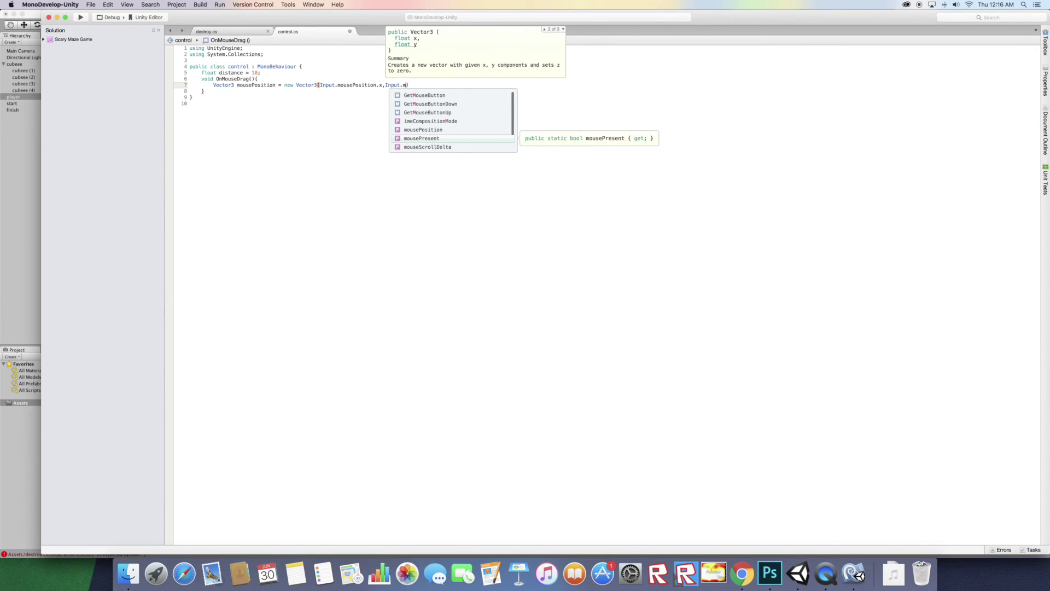
pyautogui.press('Up')
pyautogui.press('Return')
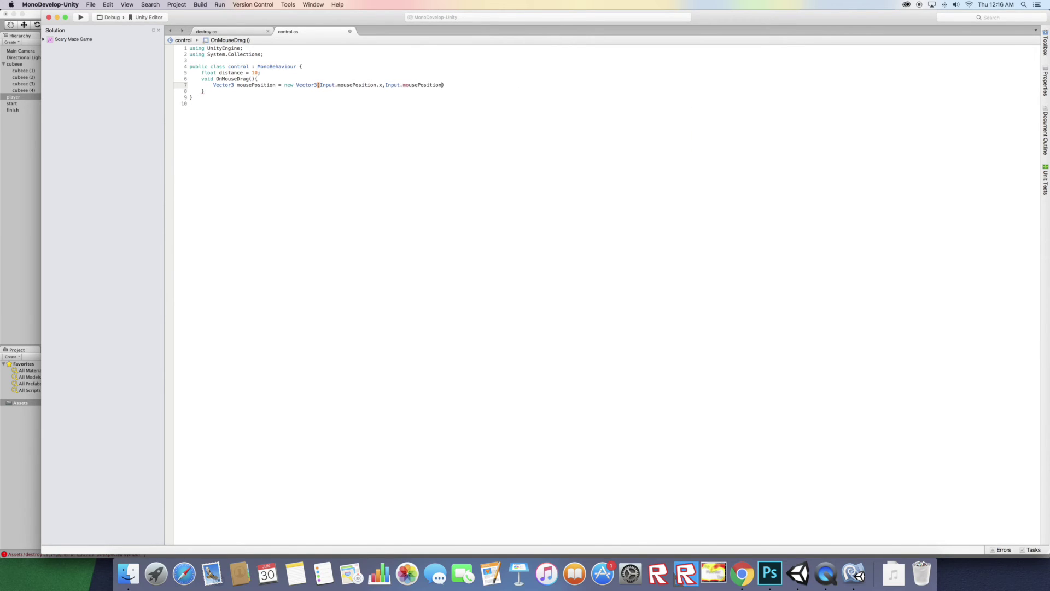
pyautogui.write('.y')
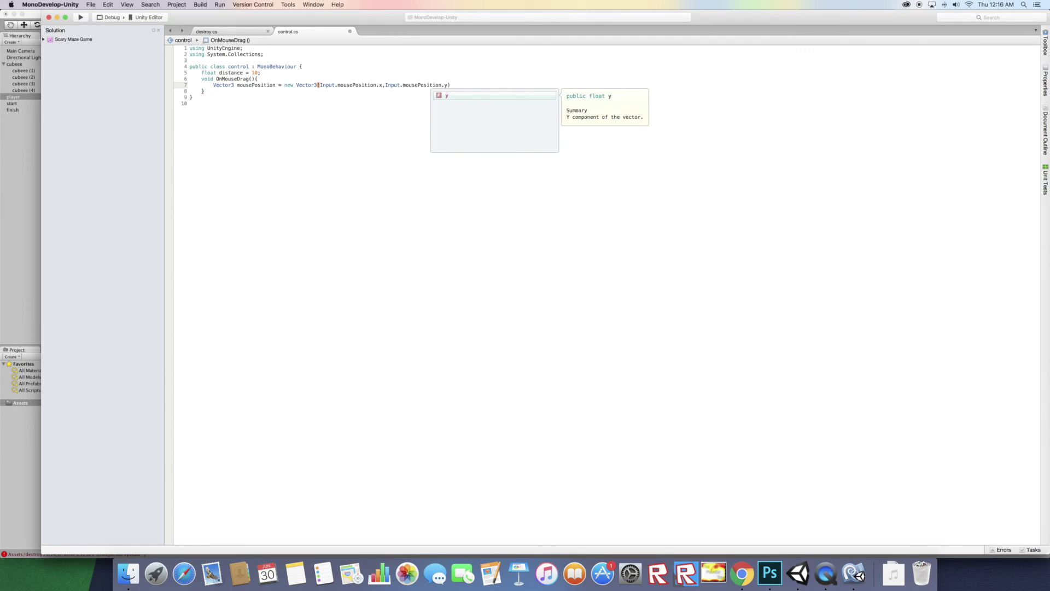
pyautogui.write(', distance')
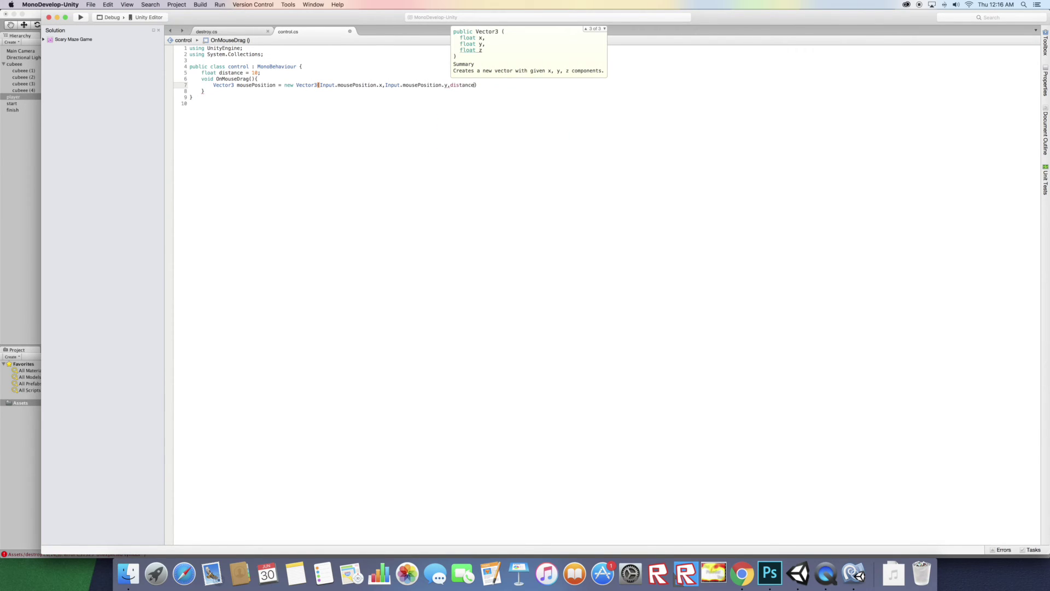
pyautogui.write(')')
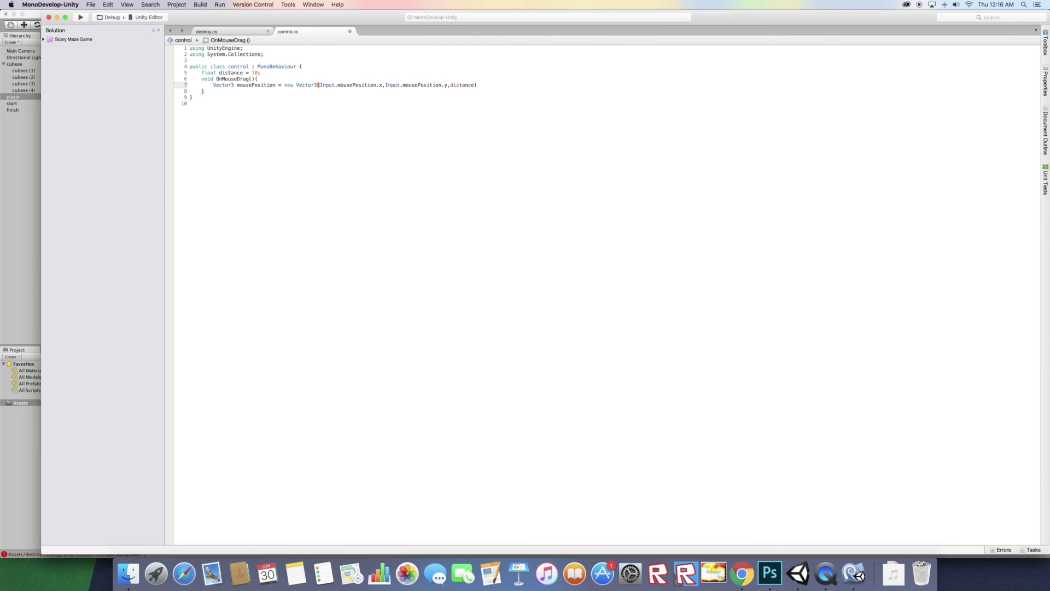
pyautogui.write(';')
pyautogui.press('Return')
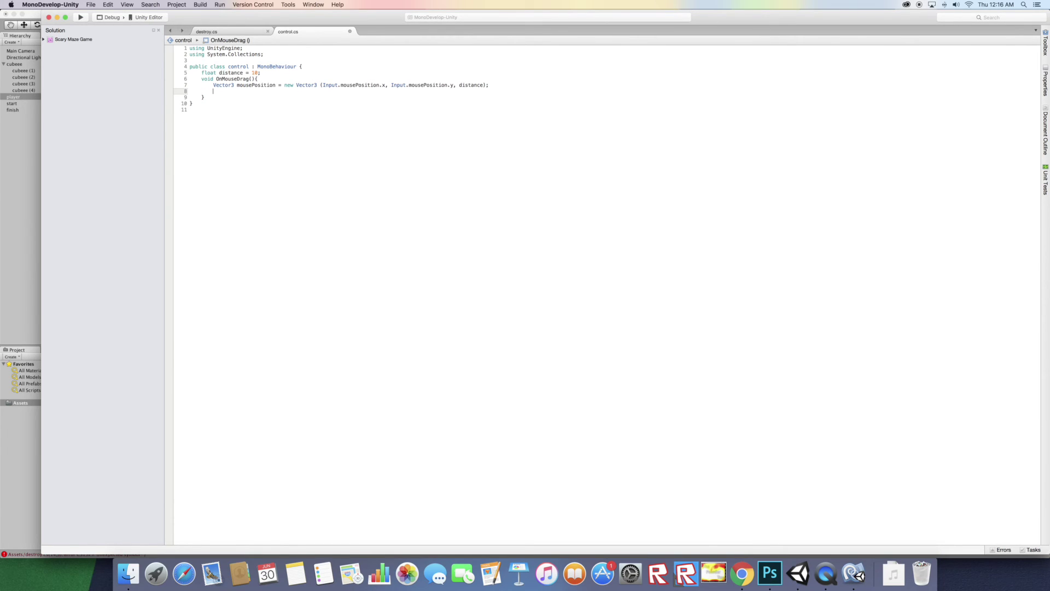
# On the next line of OnMouseDrag, declare Vector3 objPosition and begin its assignment with Camera.main
pyautogui.write('ve')
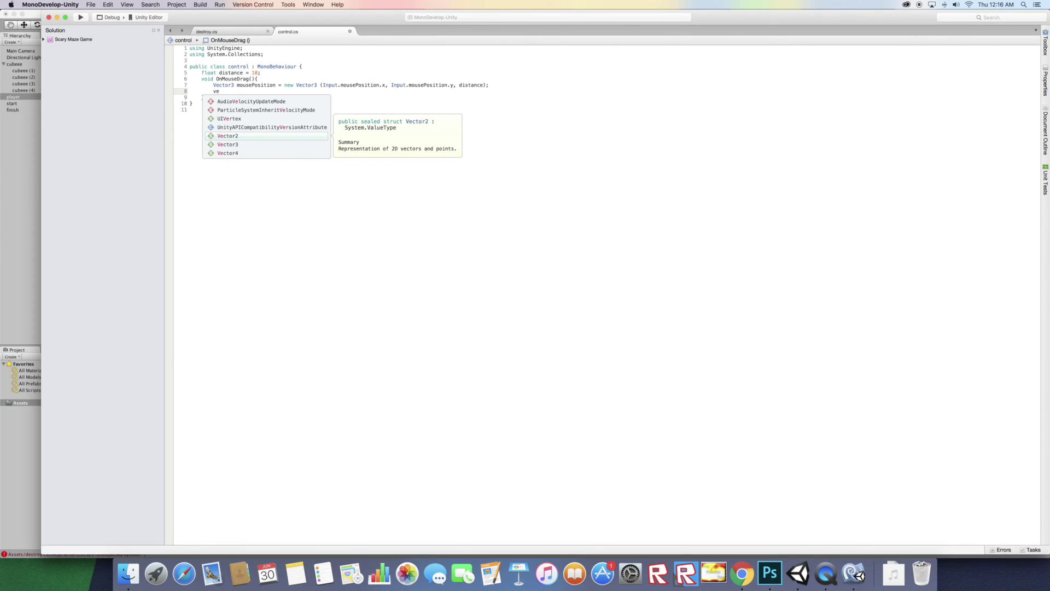
pyautogui.press('Down')
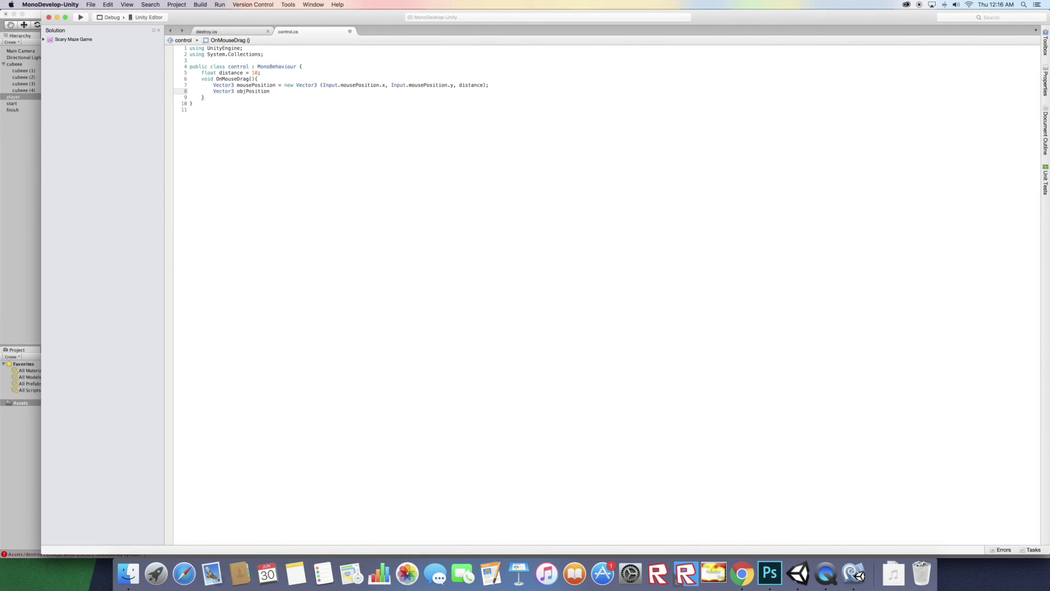
pyautogui.write('camer')
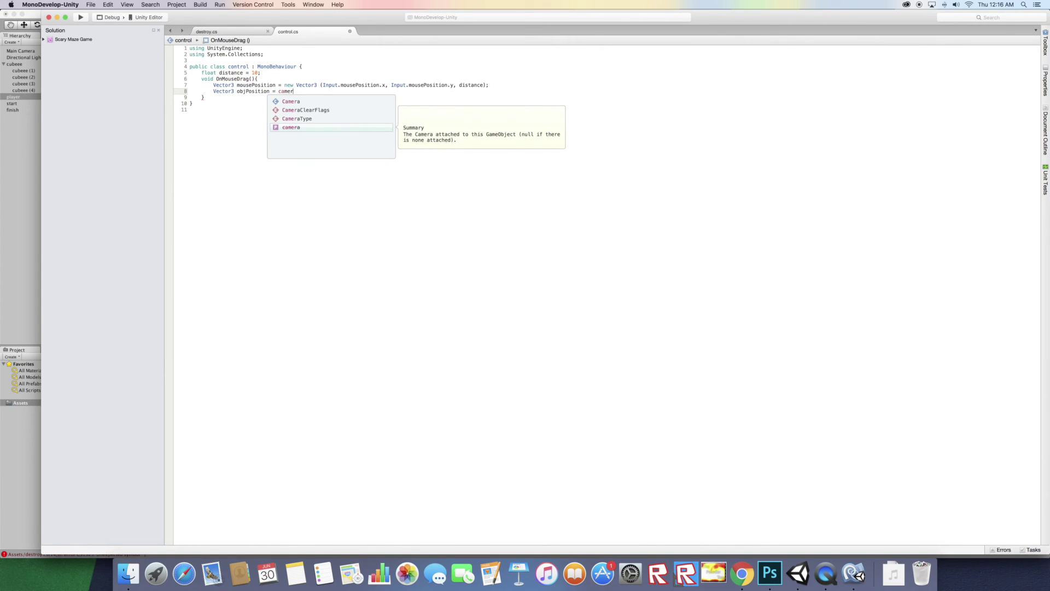
pyautogui.press('Escape')
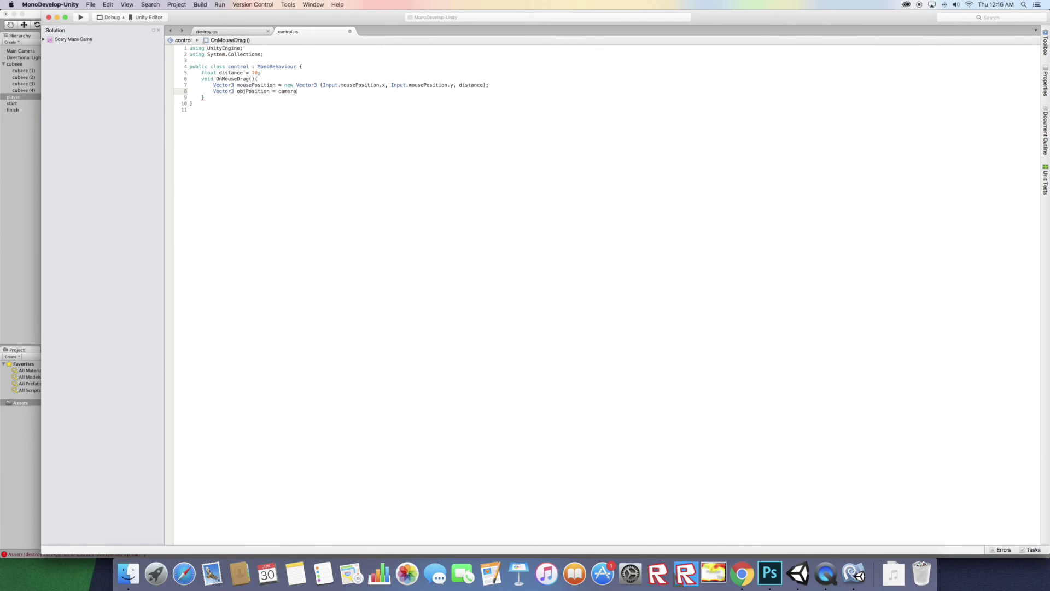
pyautogui.press('BackSpace')
pyautogui.press('BackSpace')
pyautogui.press('BackSpace')
pyautogui.write('CAmera')
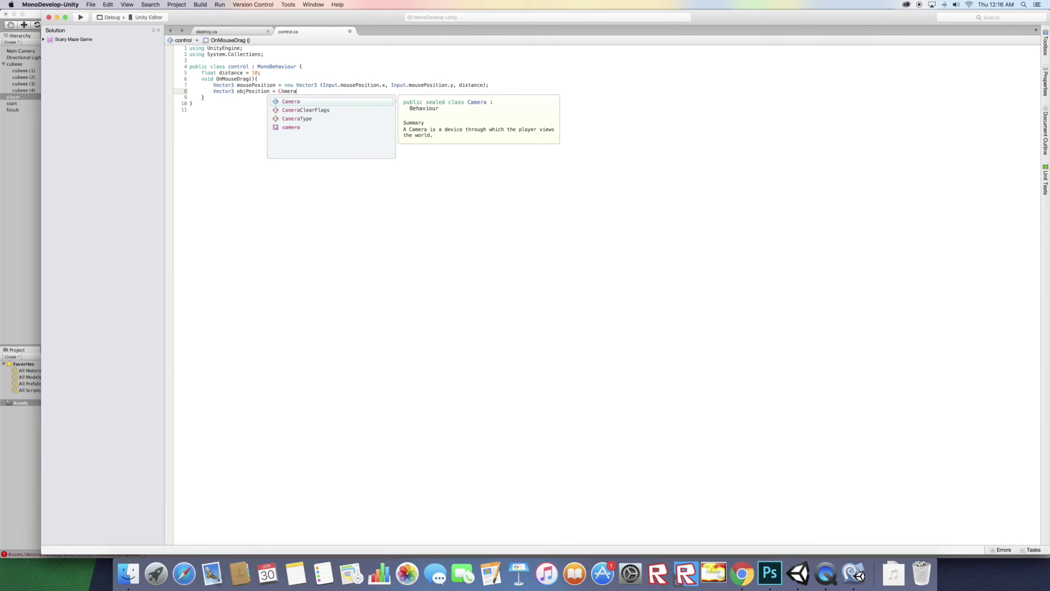
pyautogui.press('Return')
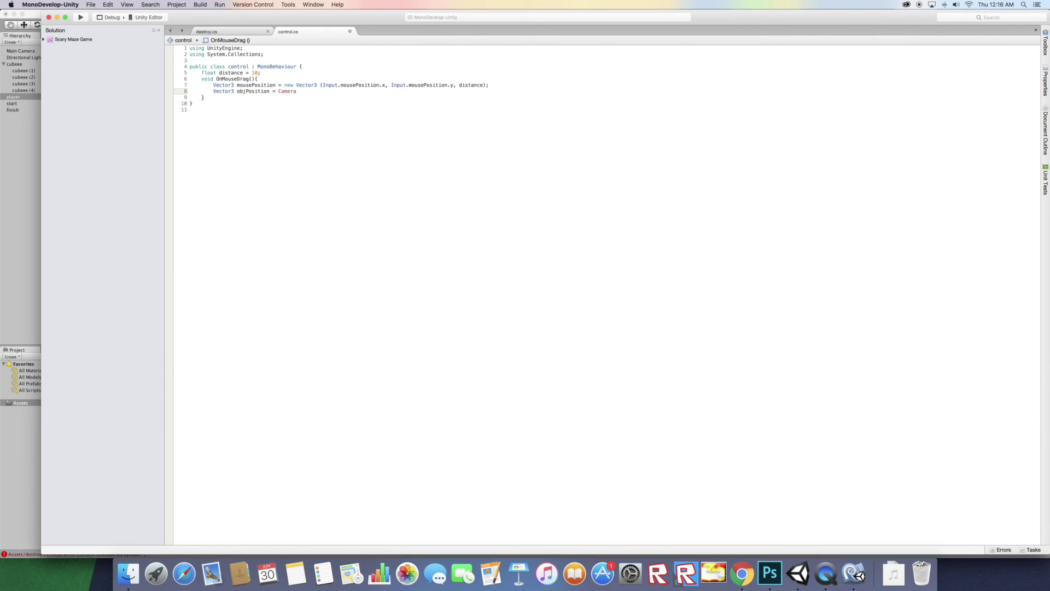
pyautogui.write('.main')
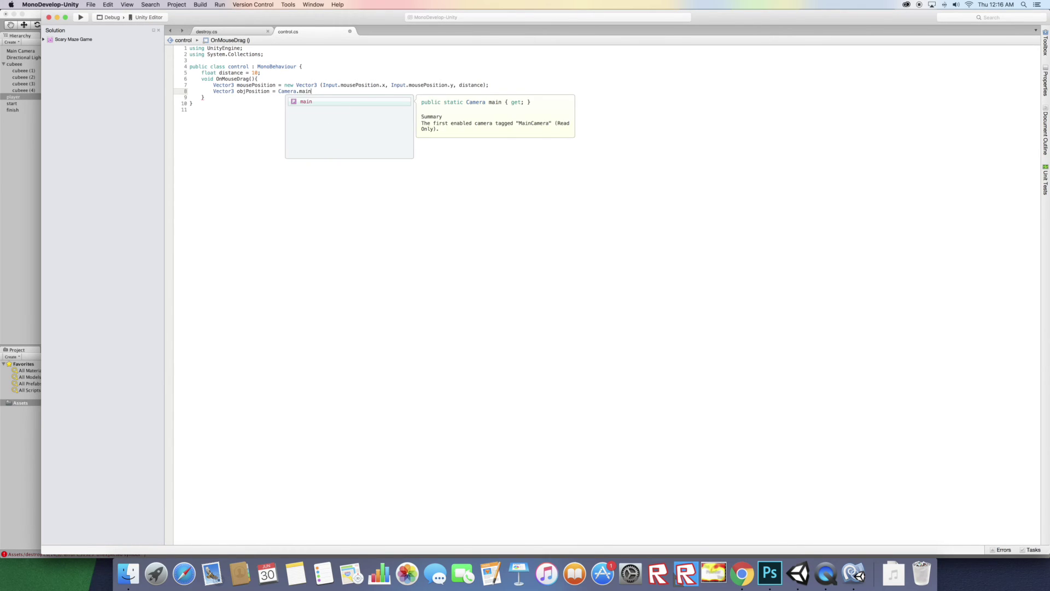
# Complete the objPosition assignment by calling ScreenToWorldPoint with mousePosition as its argument, ending the statement with a semicolon
pyautogui.write('.SCr')
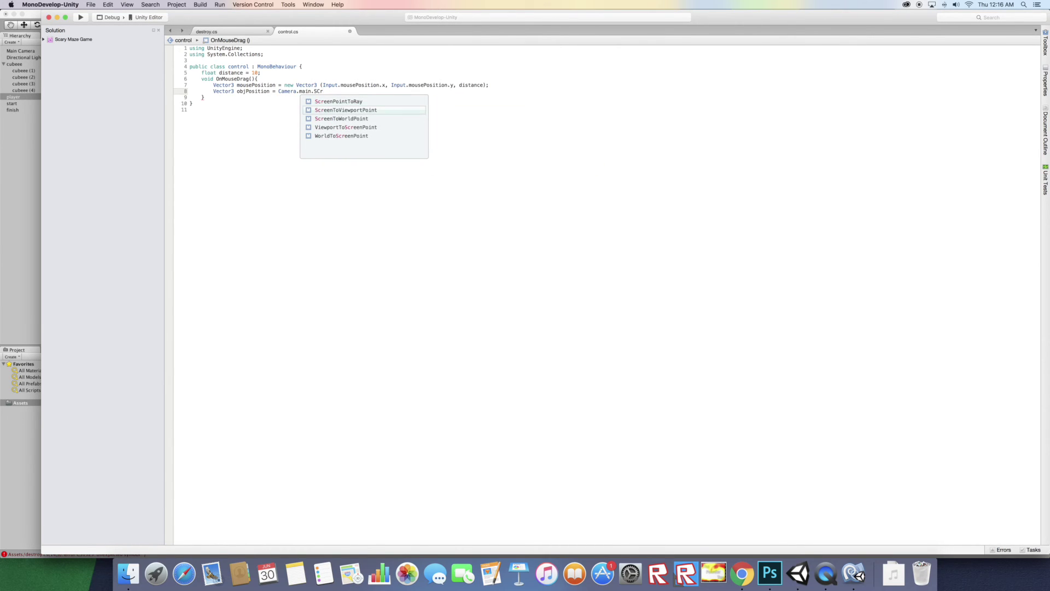
pyautogui.press('Down')
pyautogui.press('Return')
pyautogui.write('()')
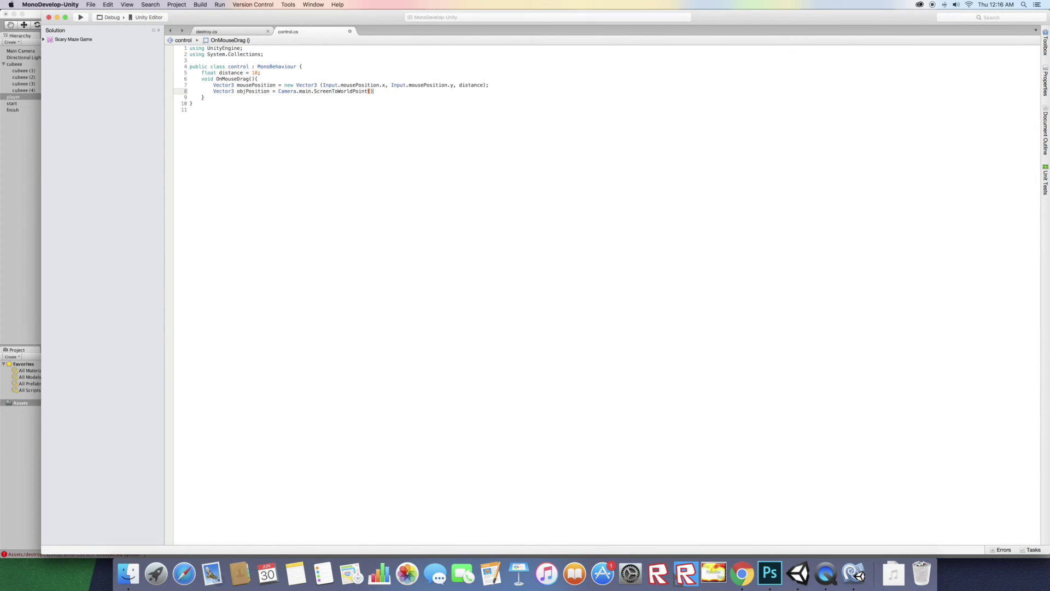
pyautogui.write('mou')
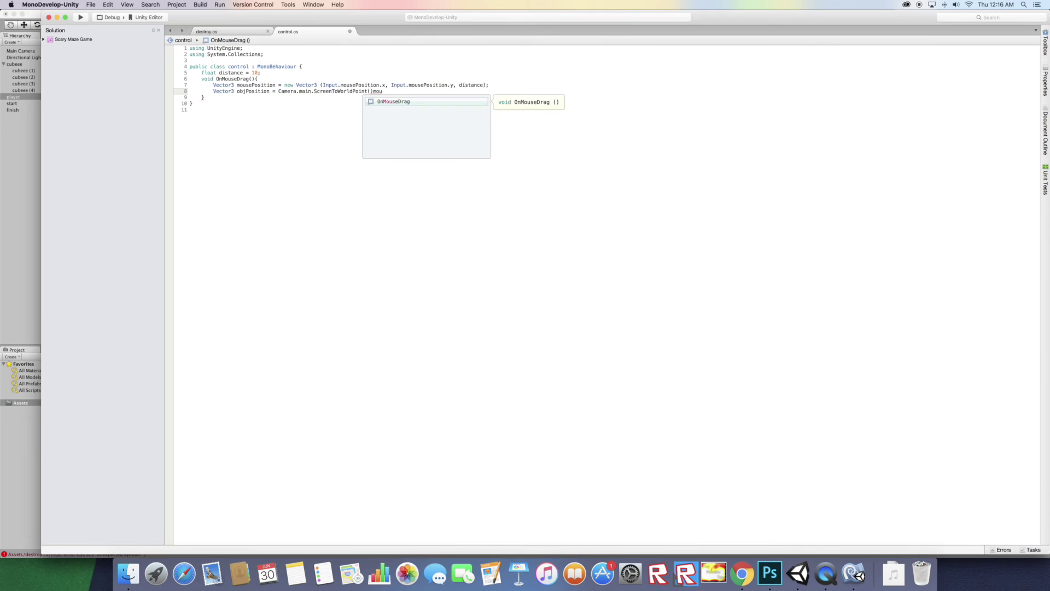
pyautogui.press('BackSpace')
pyautogui.press('BackSpace')
pyautogui.press('BackSpace')
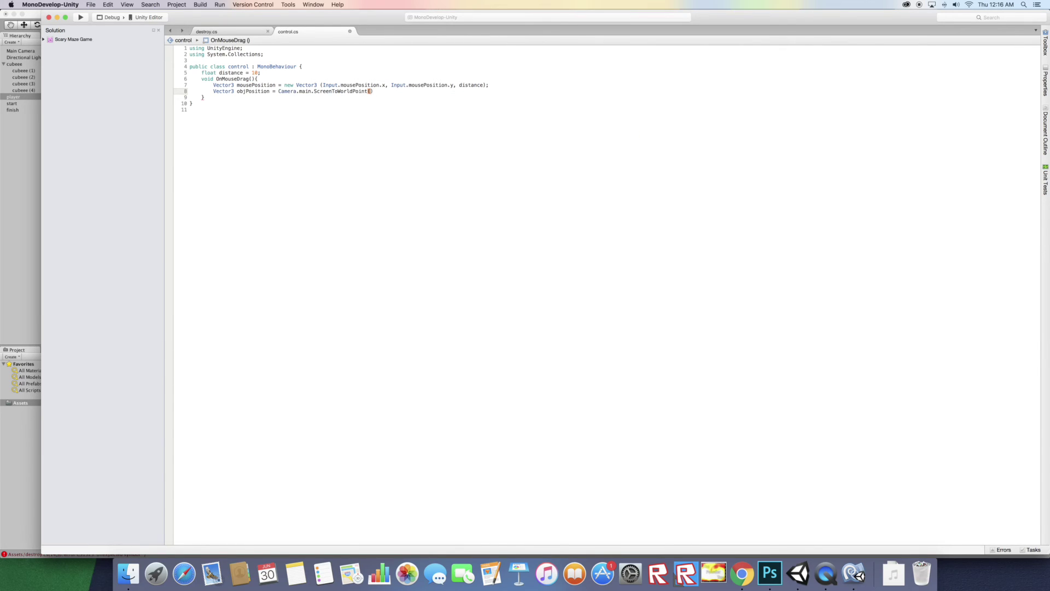
pyautogui.write('mousePosition);')
pyautogui.press('Return')
# Add the statement transform.position = objPosition; at the end of OnMouseDrag and save the control script
pyautogui.write('tra')
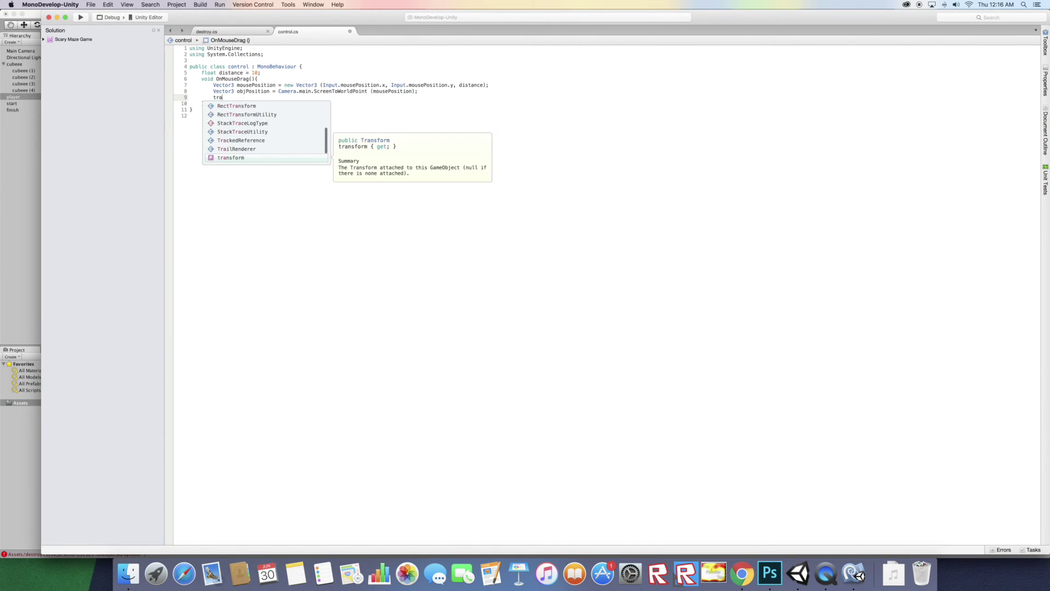
pyautogui.write('nsform.pos')
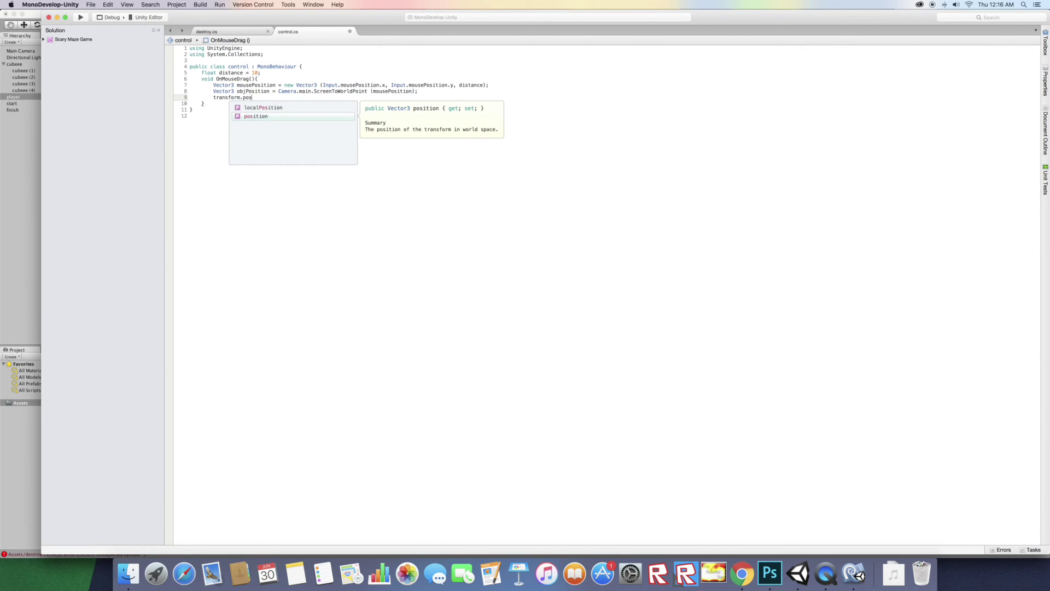
pyautogui.write('ition =')
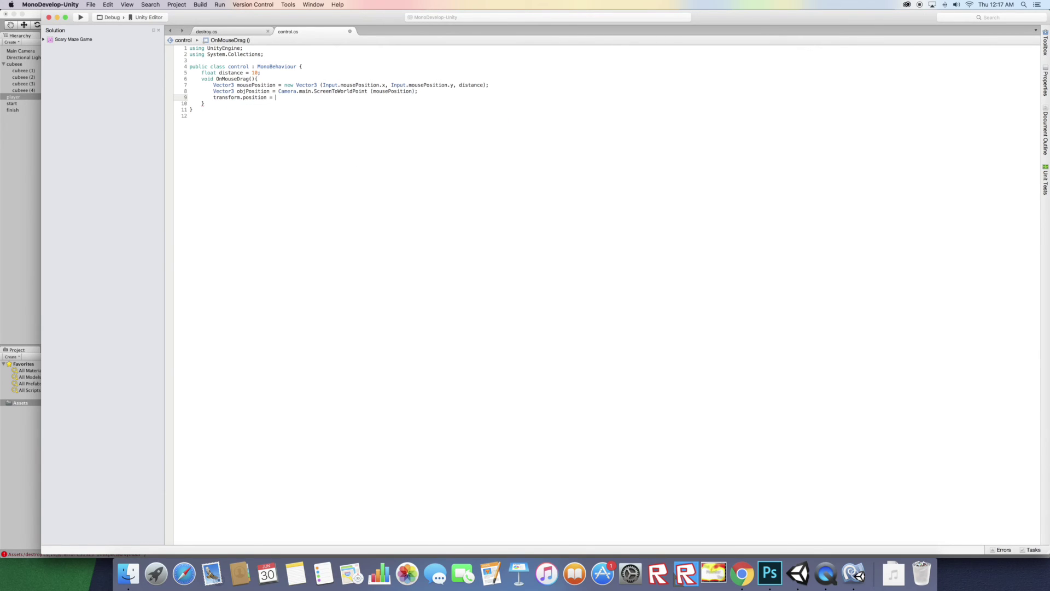
pyautogui.write(' obj')
pyautogui.press('Down')
pyautogui.press('Down')
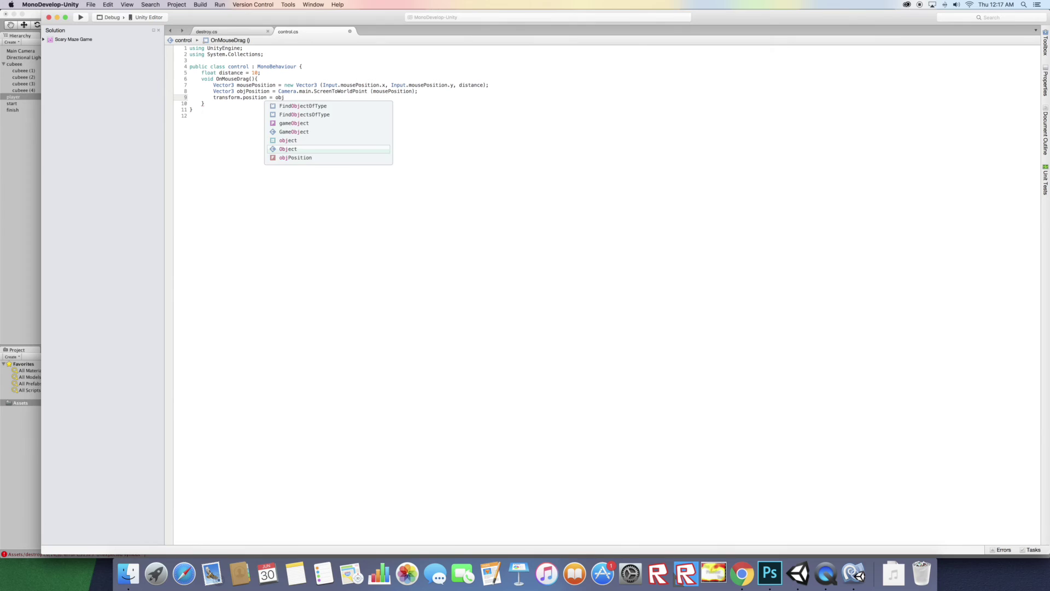
pyautogui.press('Return')
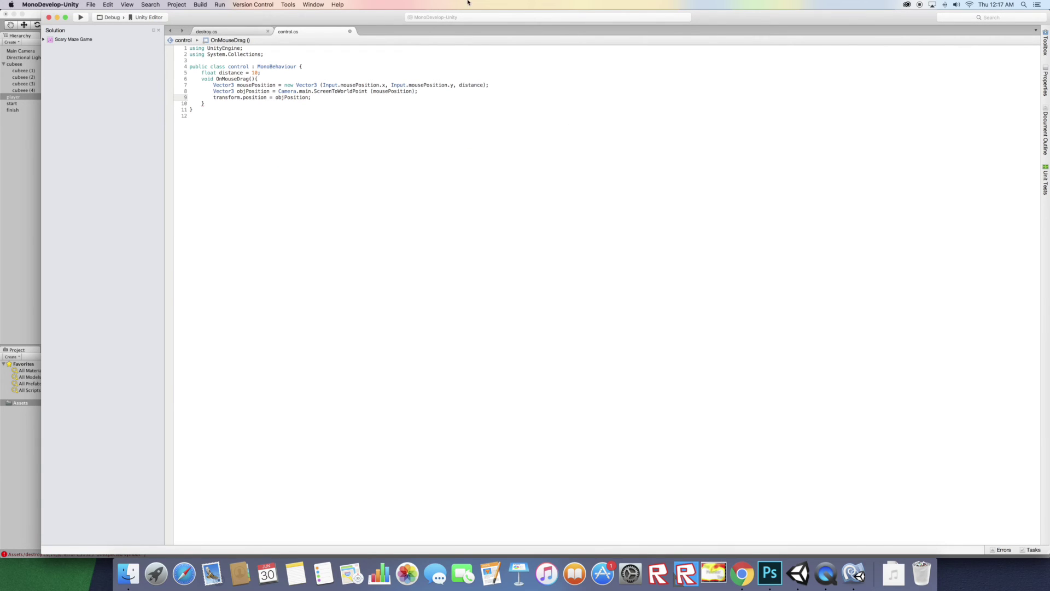
pyautogui.click(91, 4)
pyautogui.click(101, 35)
# Switch to Unity, open the destroy.cs line 14 error from the console, add the missing semicolon after Application.LoadLevel("2"), and save the script
pyautogui.click(24, 142)
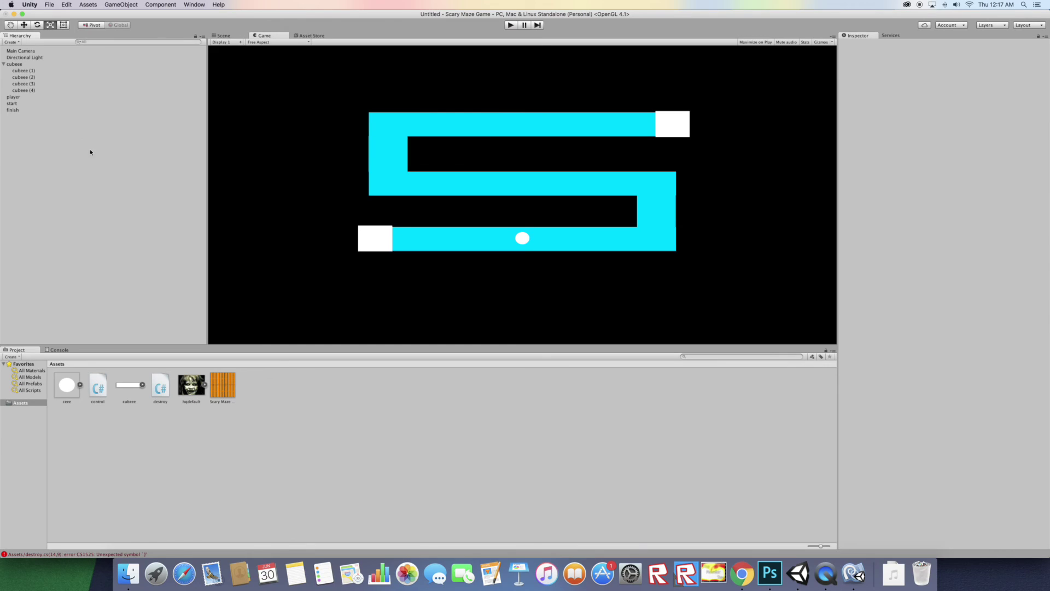
pyautogui.click(136, 554)
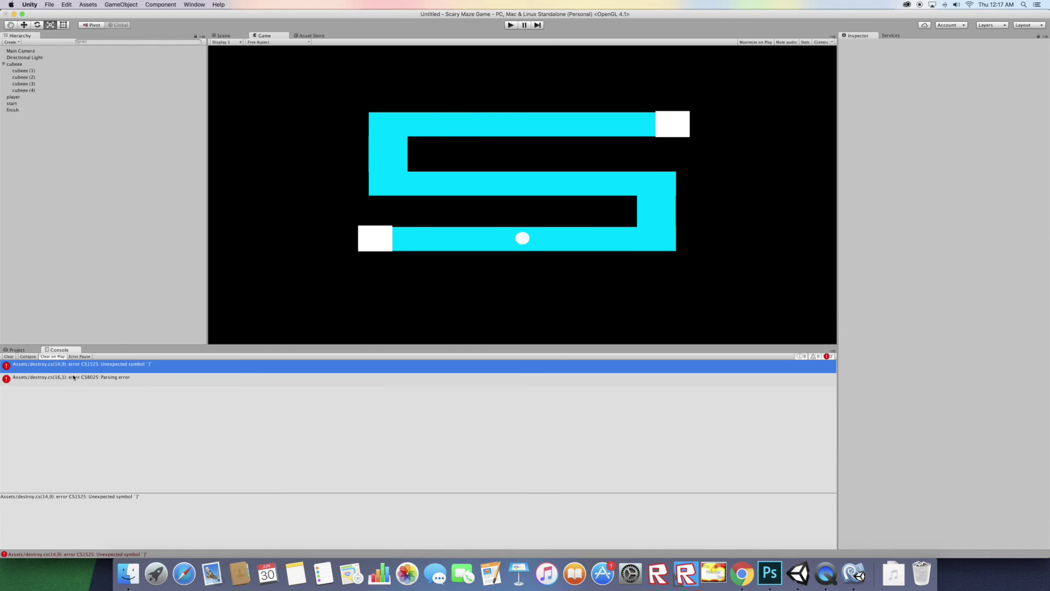
pyautogui.doubleClick(90, 368)
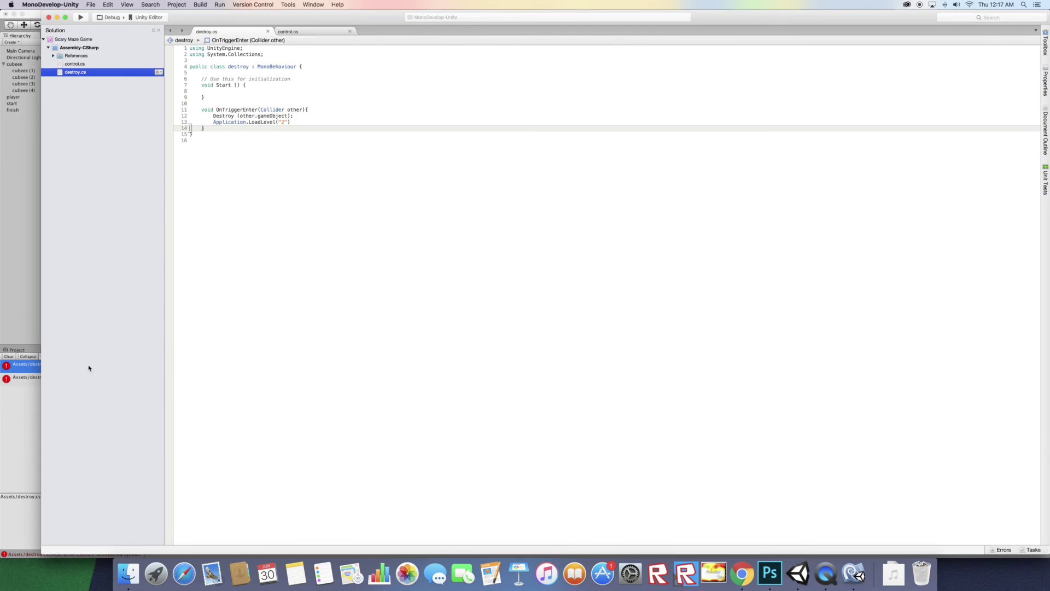
pyautogui.click(207, 129)
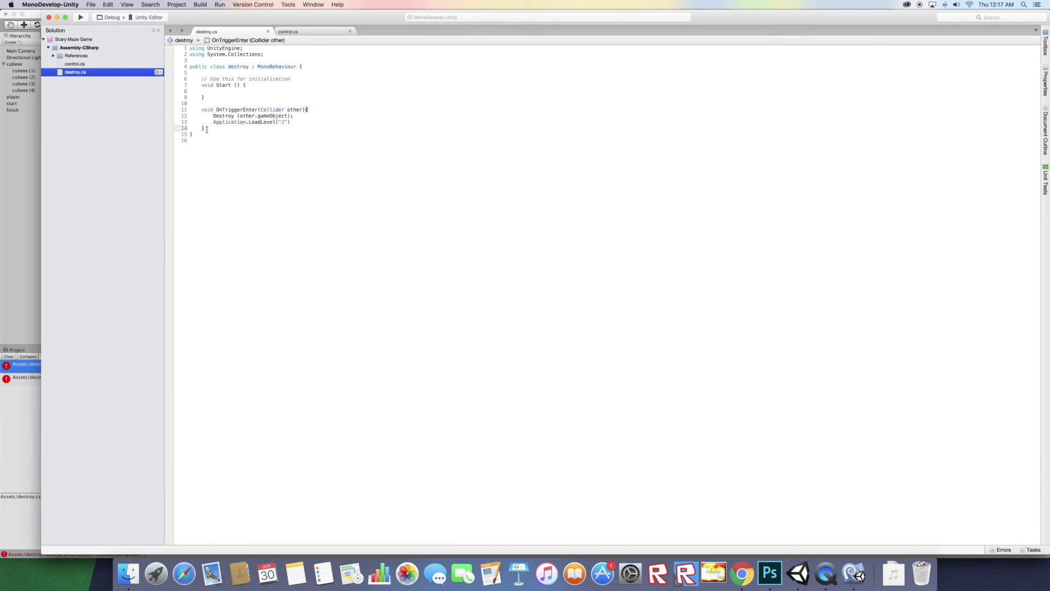
pyautogui.click(293, 123)
pyautogui.write(';')
pyautogui.click(89, 5)
pyautogui.click(99, 35)
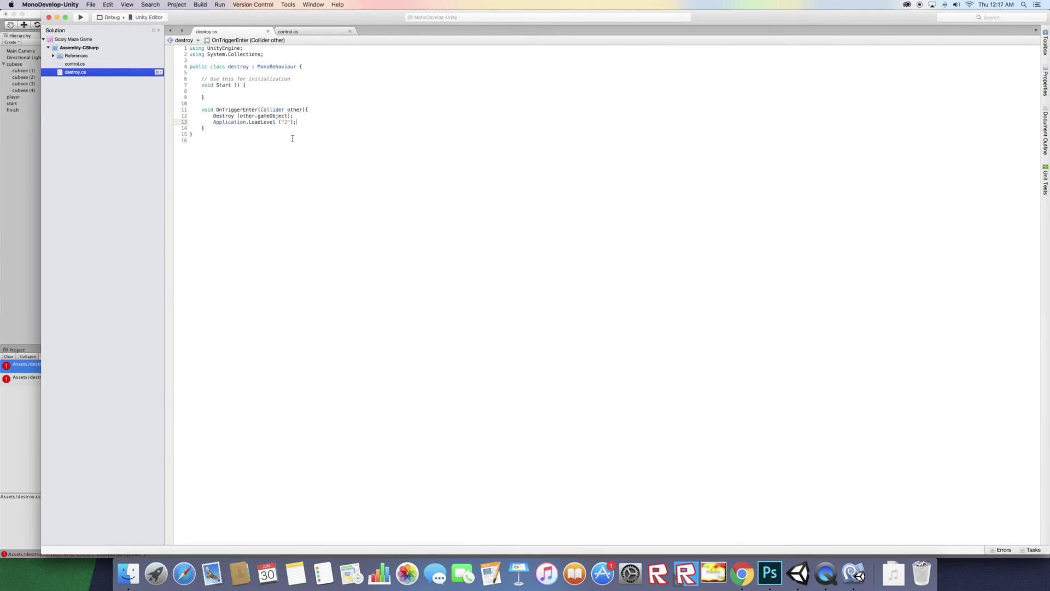
# Return to Unity, clear the console messages, and show the project assets again
pyautogui.click(2, 235)
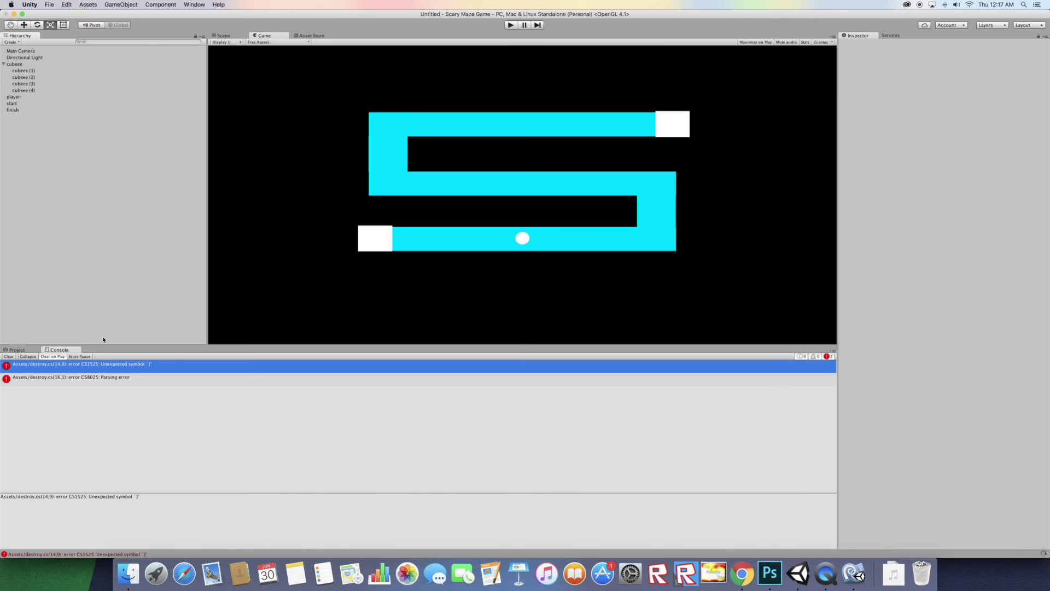
pyautogui.click(14, 356)
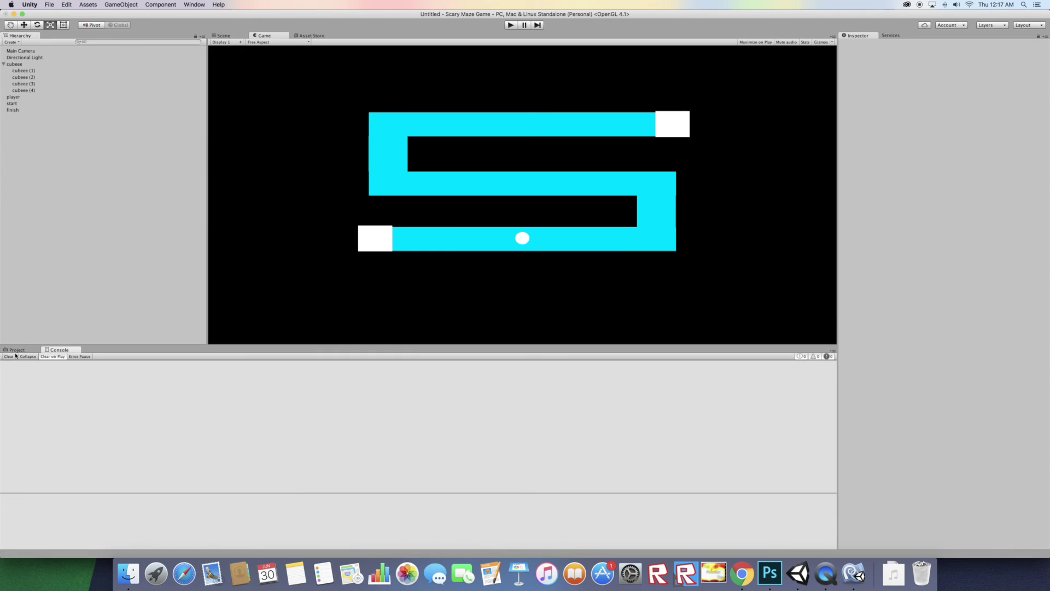
pyautogui.click(16, 350)
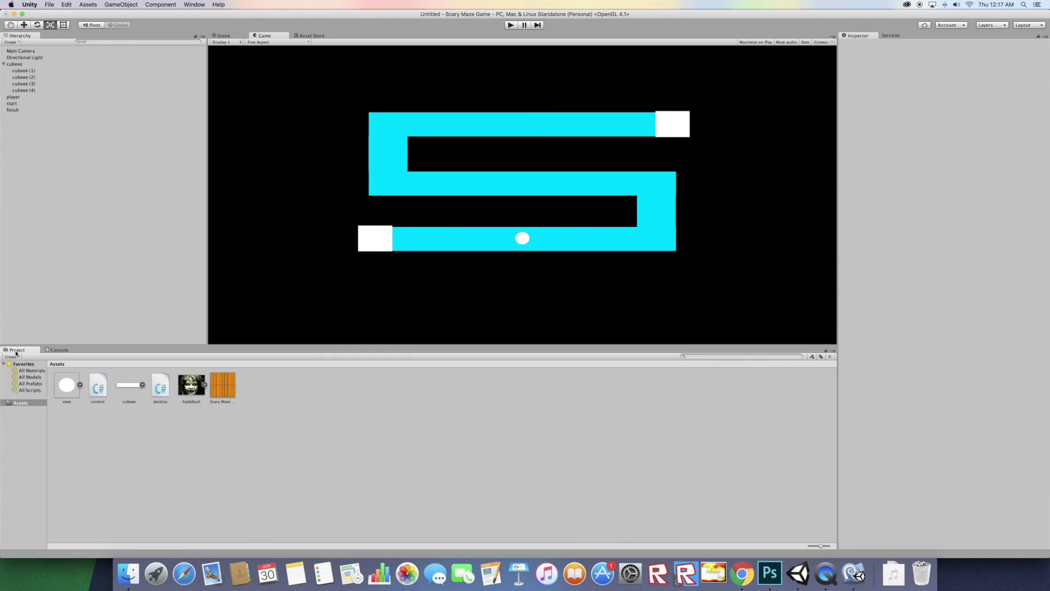
# Check the player's components and playtest the maze twice to try out dragging the player, stopping the game after each run
pyautogui.click(13, 96)
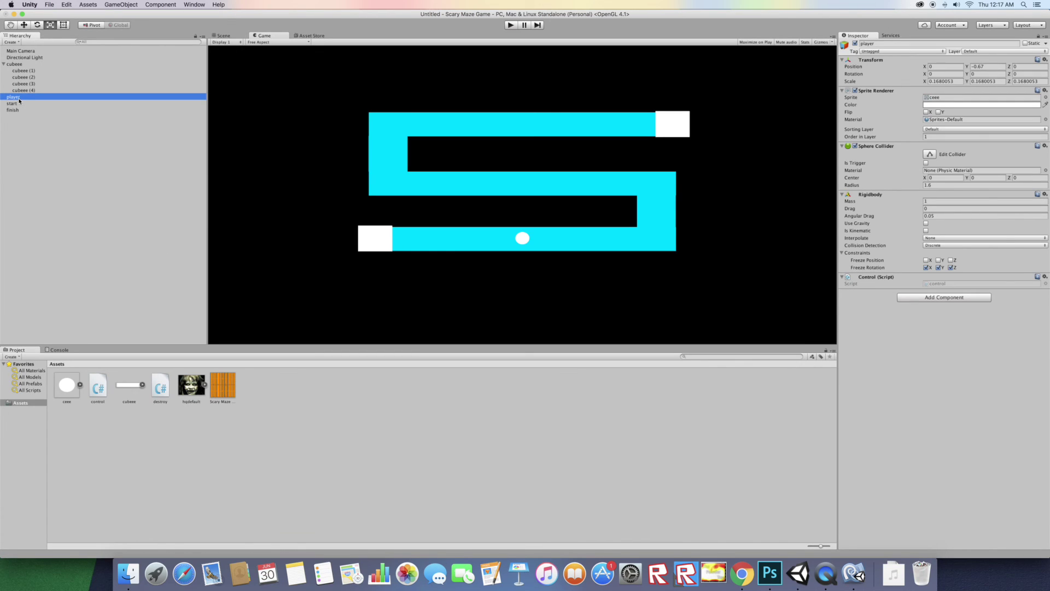
pyautogui.click(508, 26)
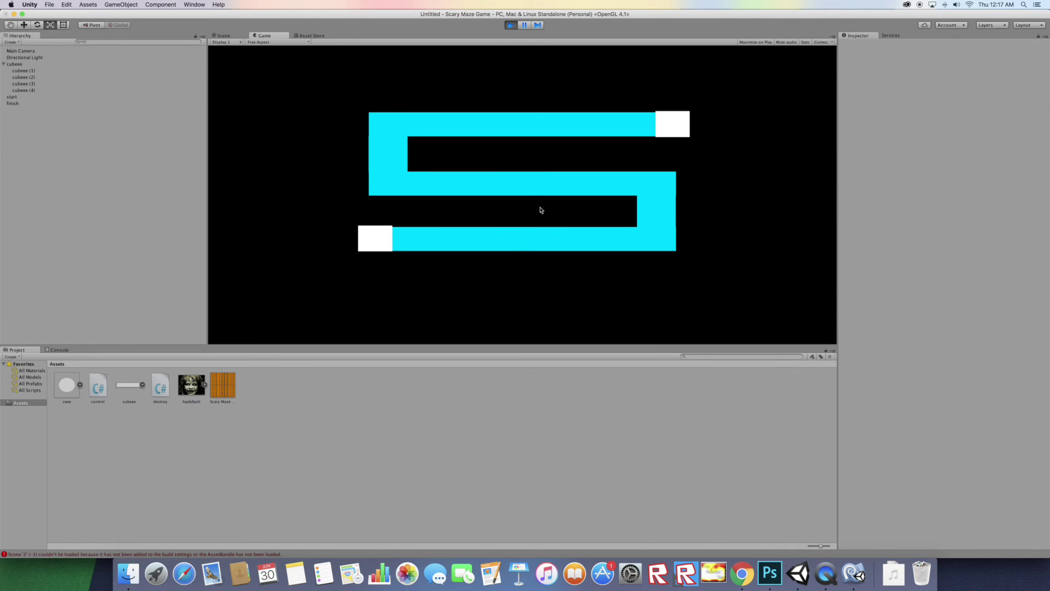
pyautogui.click(511, 26)
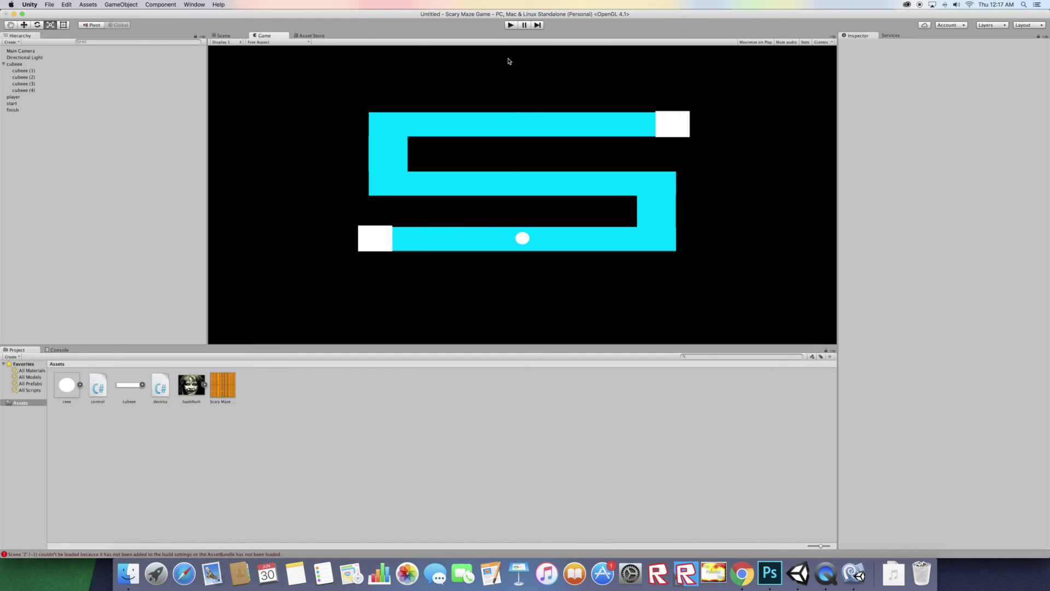
pyautogui.click(510, 25)
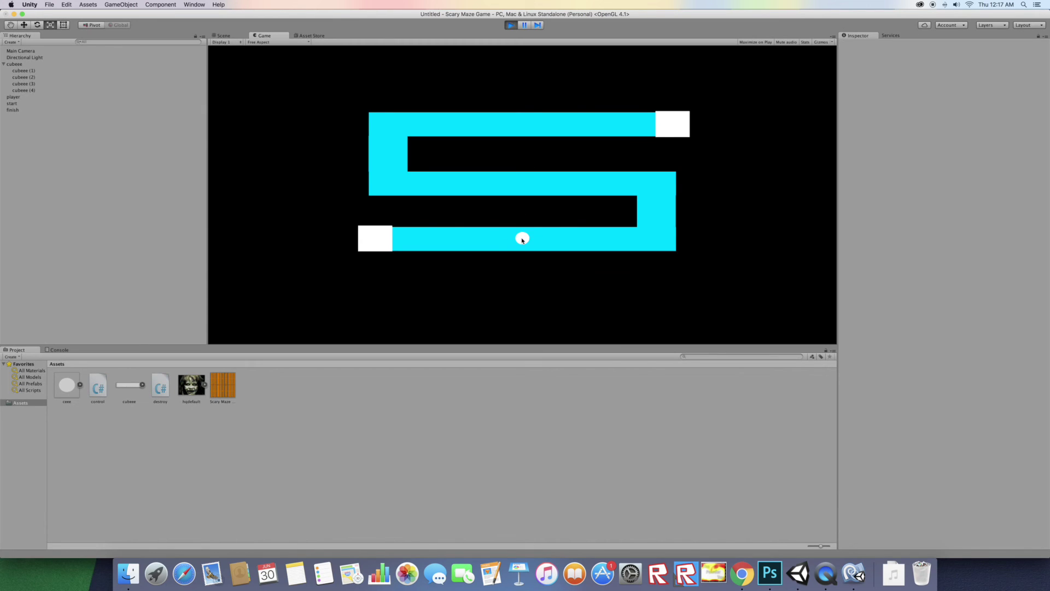
pyautogui.click(510, 25)
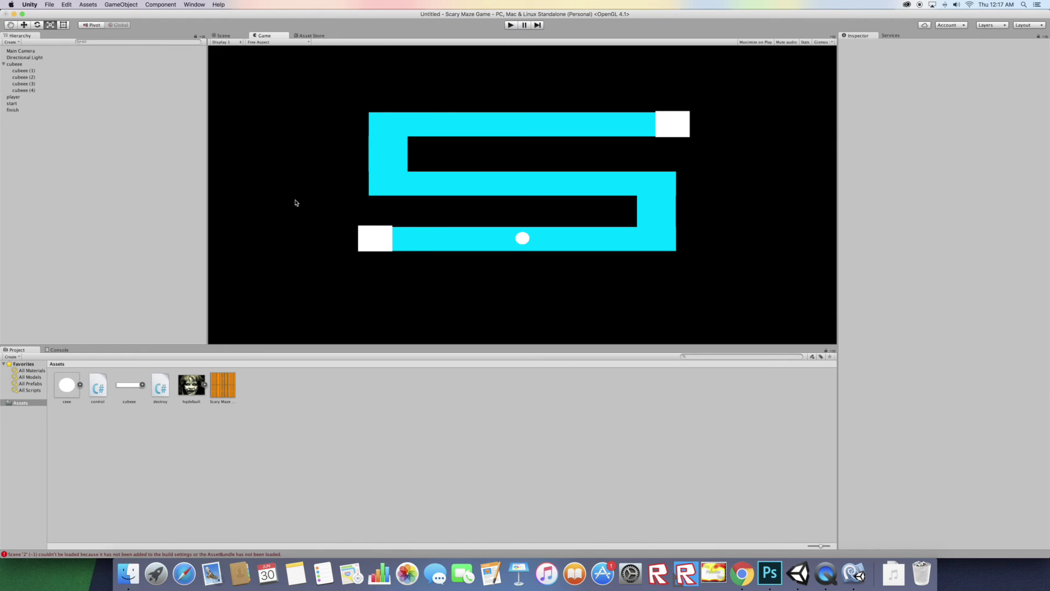
# Save the current maze scene as 1 in the Assets folder
pyautogui.click(49, 4)
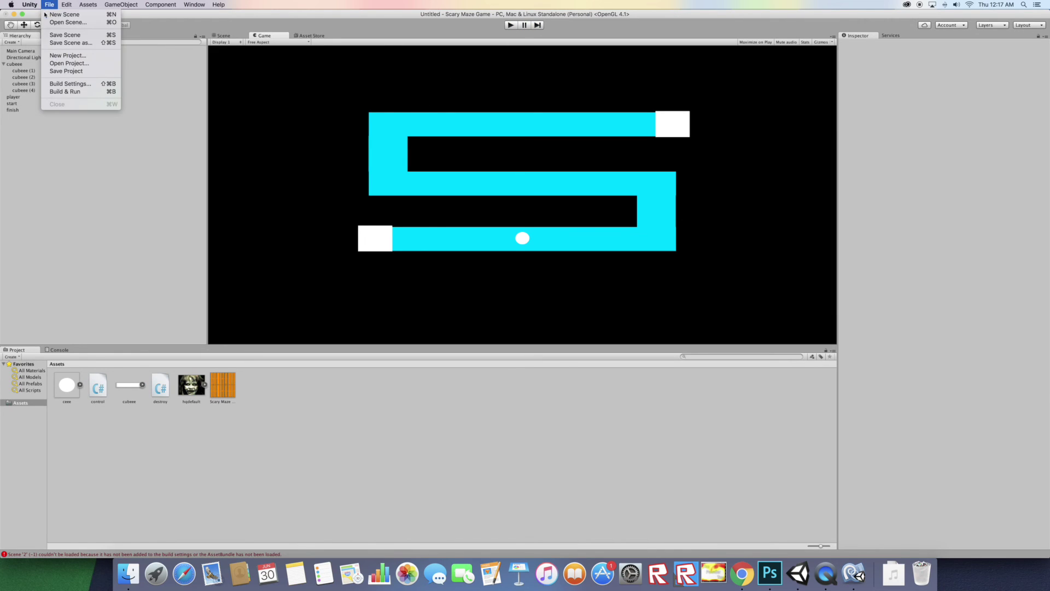
pyautogui.click(65, 33)
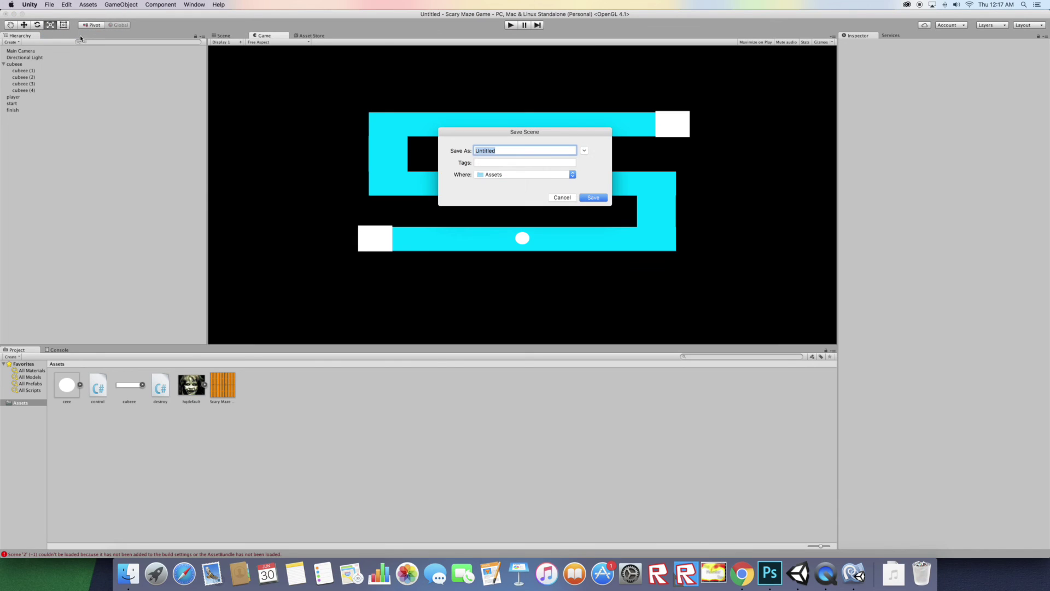
pyautogui.write('1')
pyautogui.click(593, 197)
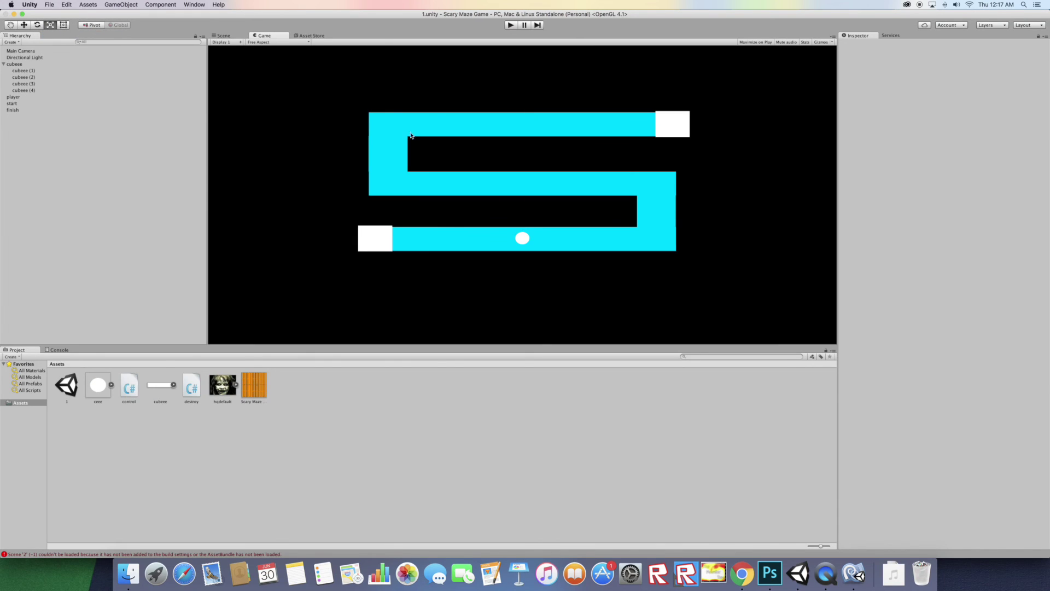
# Create a new scene, add the hqdefault image to it as a sprite, and display it in the Scene view
pyautogui.click(49, 5)
pyautogui.click(63, 16)
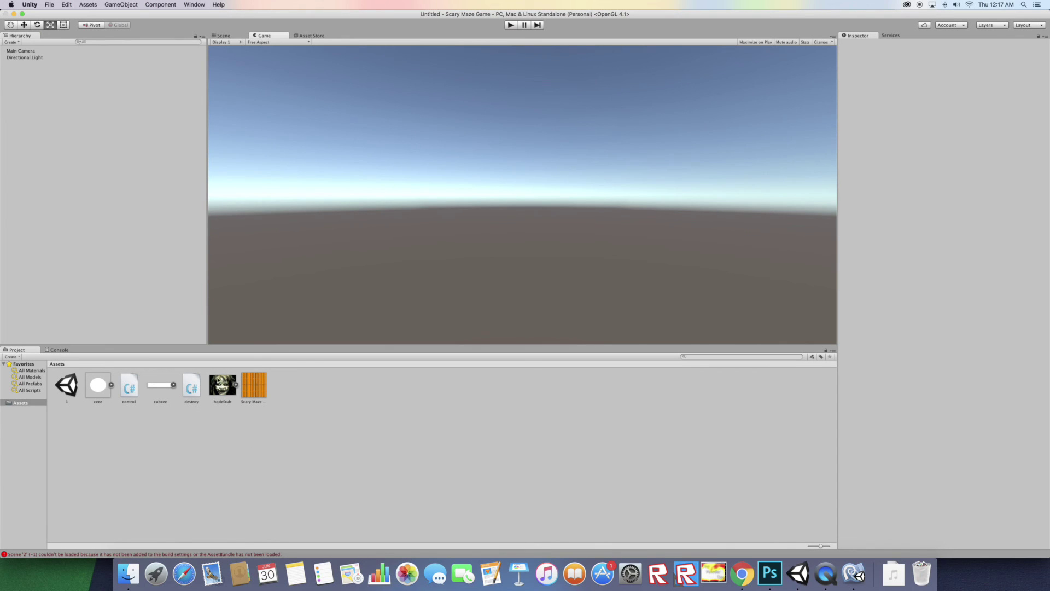
pyautogui.moveTo(223, 386); pyautogui.dragTo(106, 260)
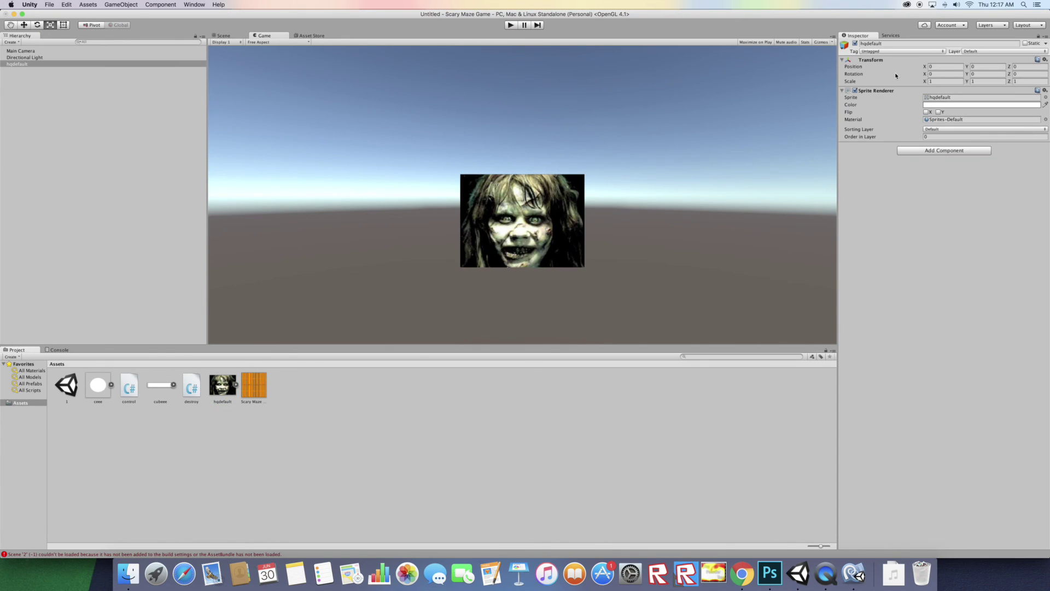
pyautogui.click(218, 35)
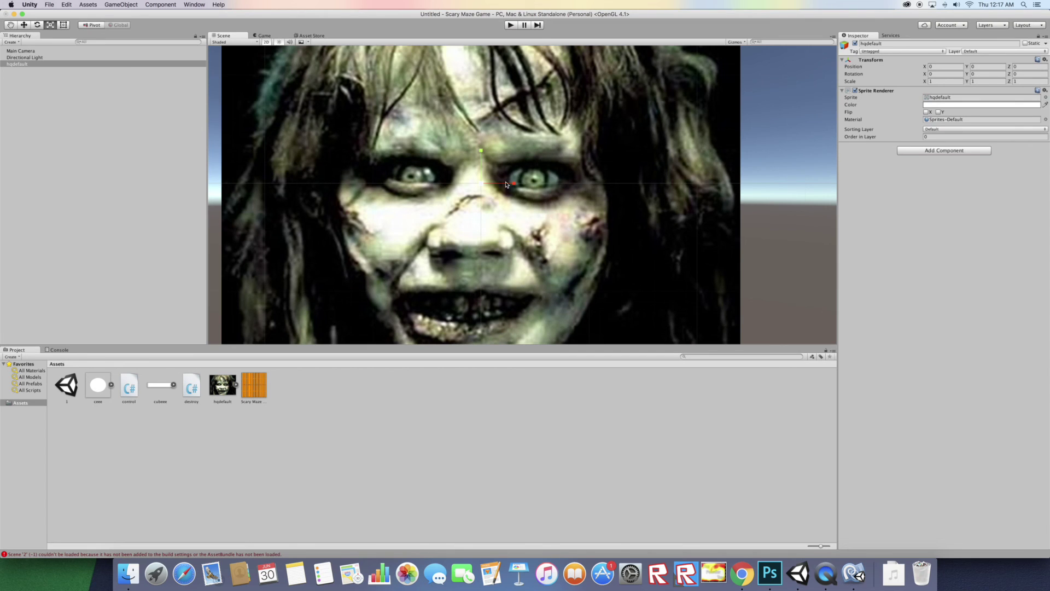
# Scale the hqdefault sprite uniformly to about 4.13, and set its X scale to 5.58 to fill the Game view's width
pyautogui.moveTo(481, 183); pyautogui.dragTo(547, 189)
pyautogui.scroll(-10, 547, 189)
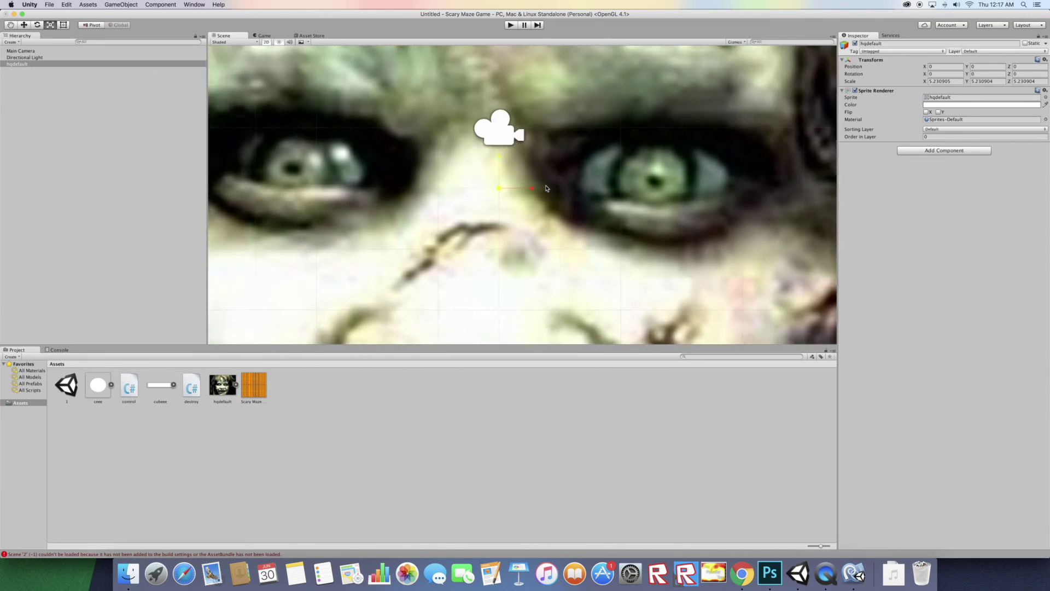
pyautogui.scroll(-1, 545, 191)
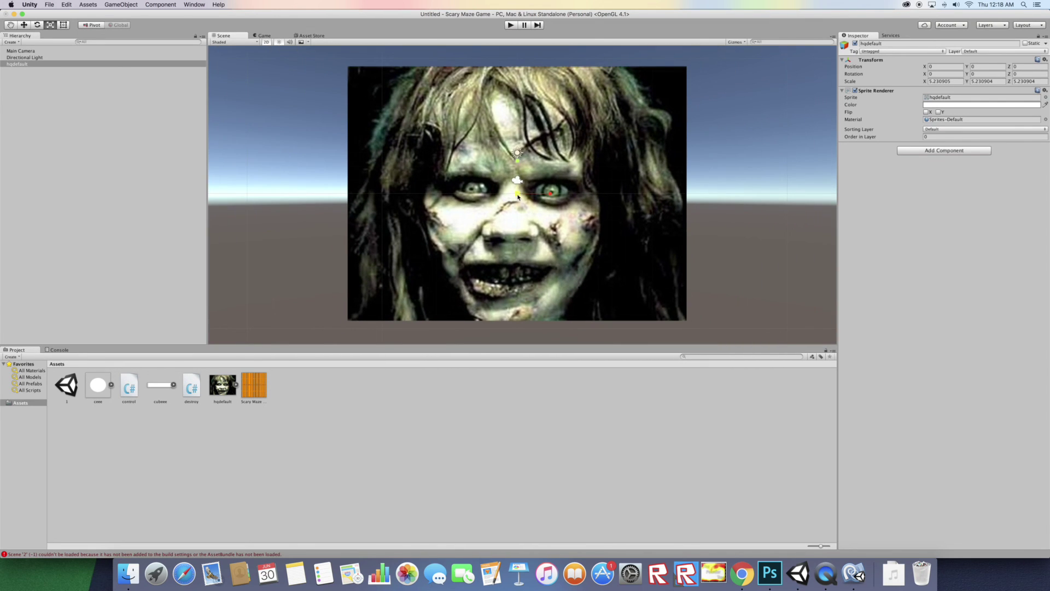
pyautogui.click(270, 36)
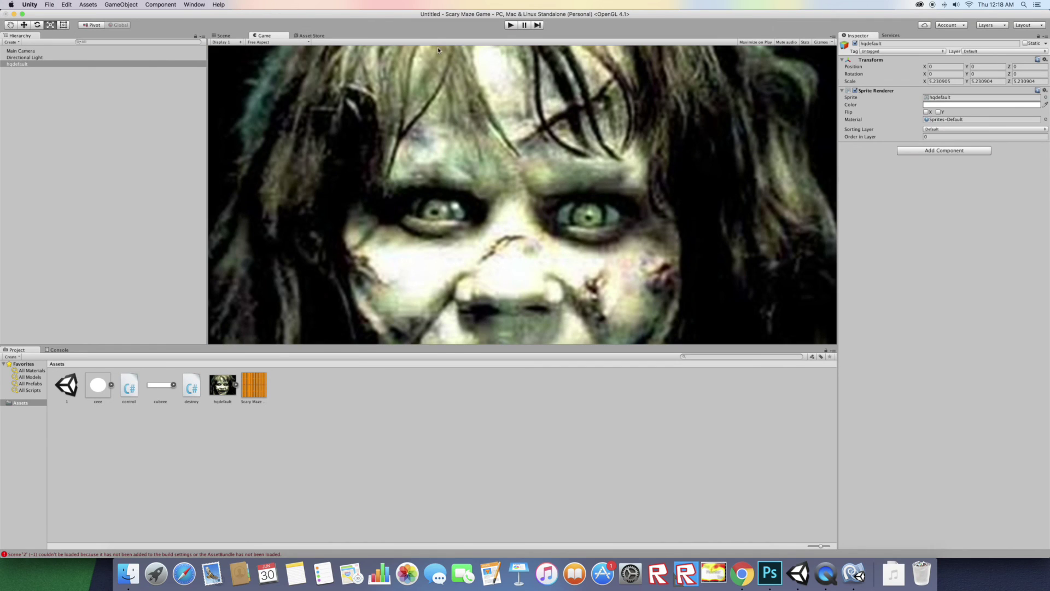
pyautogui.click(224, 36)
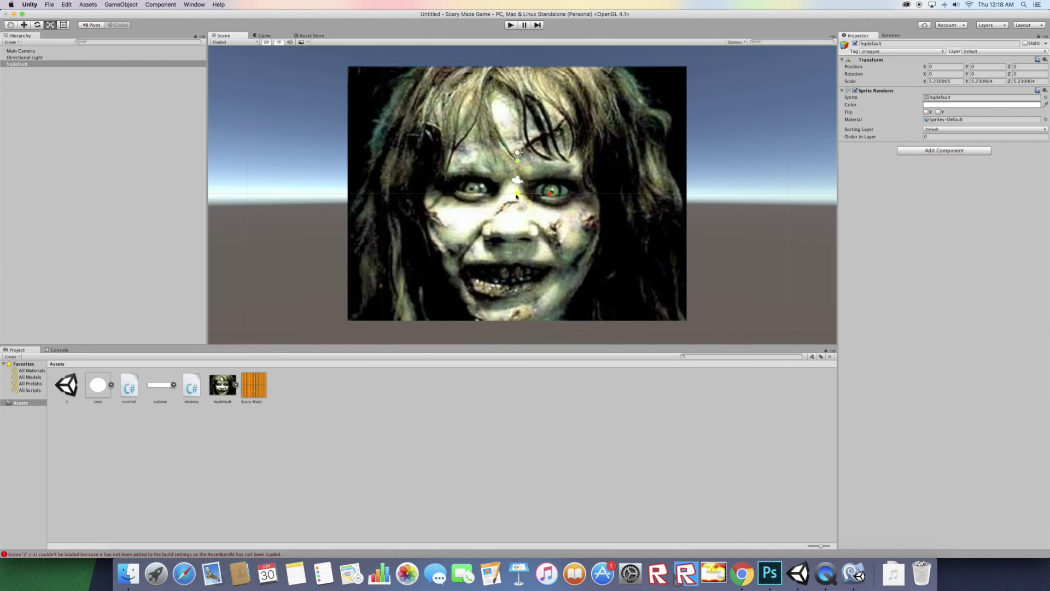
pyautogui.moveTo(517, 193); pyautogui.dragTo(476, 174)
pyautogui.click(263, 35)
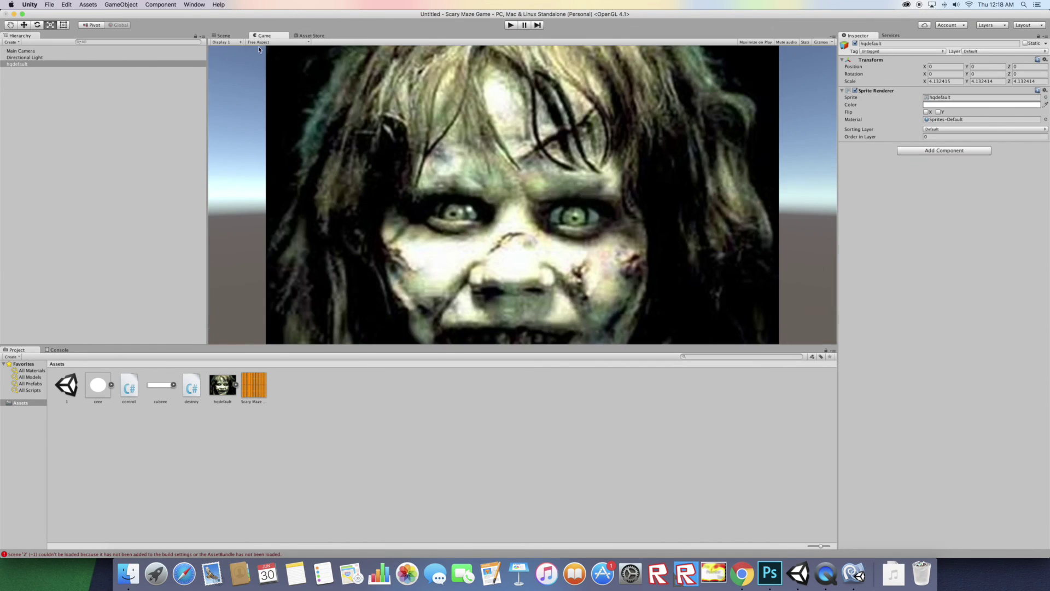
pyautogui.click(934, 80)
pyautogui.write('5.58')
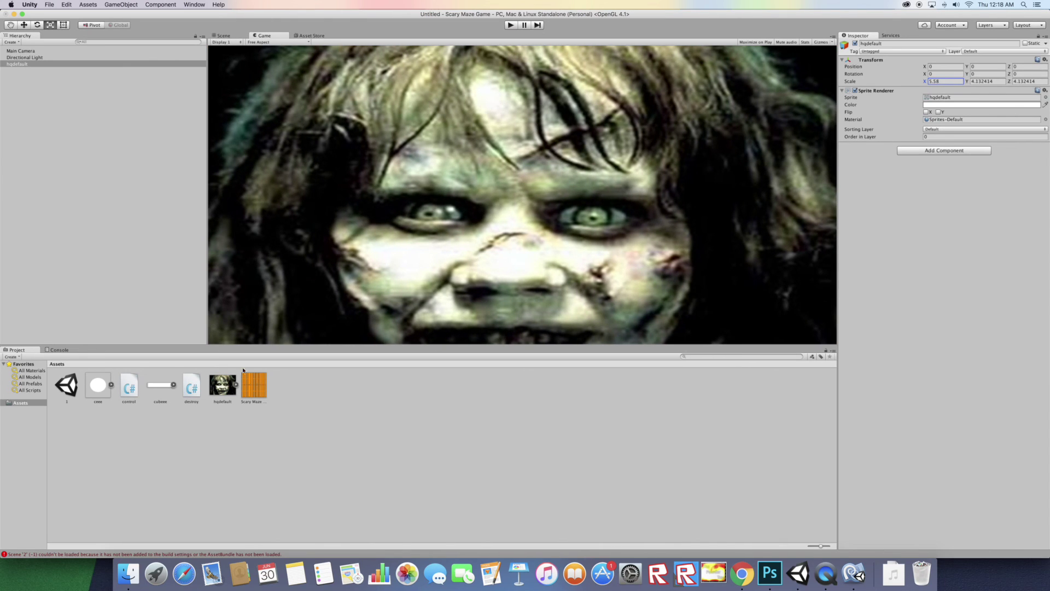
# Add the Scary Maze Game Scream audio clip to the scene and save the scene as 2 in the Assets folder
pyautogui.moveTo(249, 400); pyautogui.dragTo(63, 223)
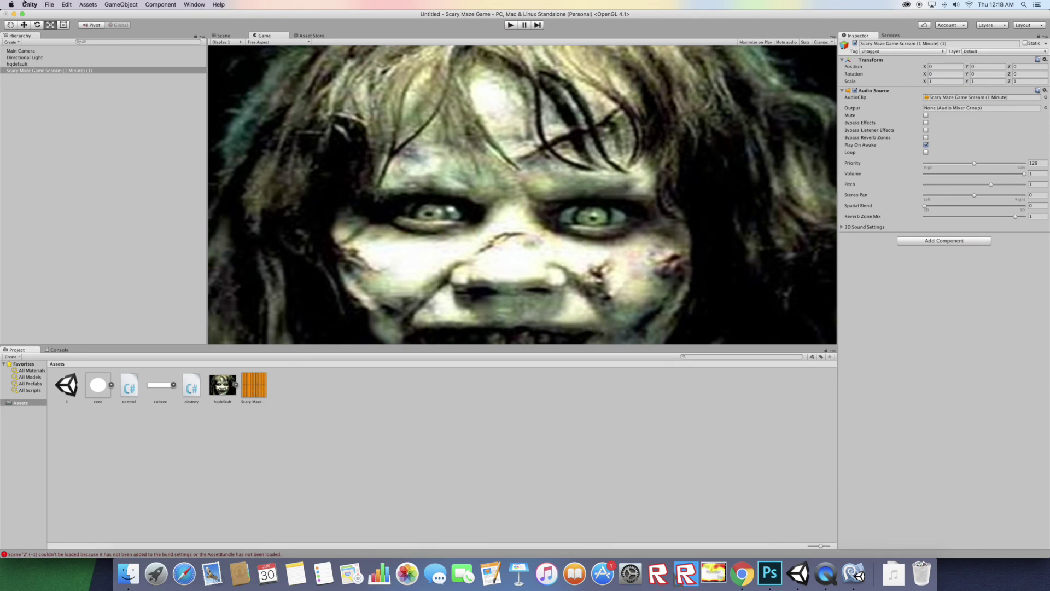
pyautogui.click(50, 4)
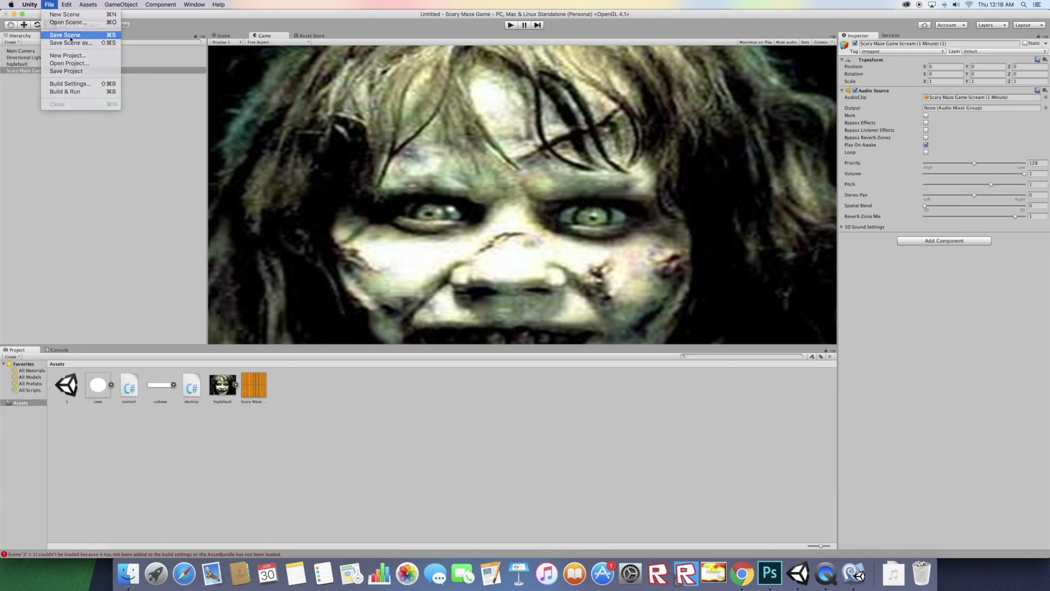
pyautogui.click(70, 36)
pyautogui.write('2')
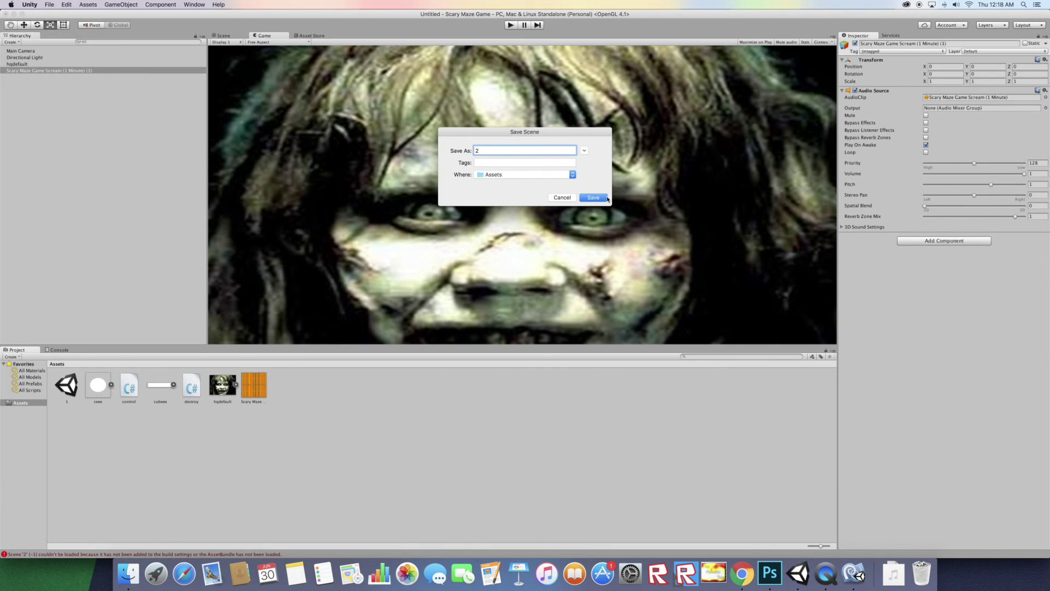
pyautogui.click(599, 198)
# Open the build settings and add scenes 1 and 2 to the build, in that order
pyautogui.click(49, 4)
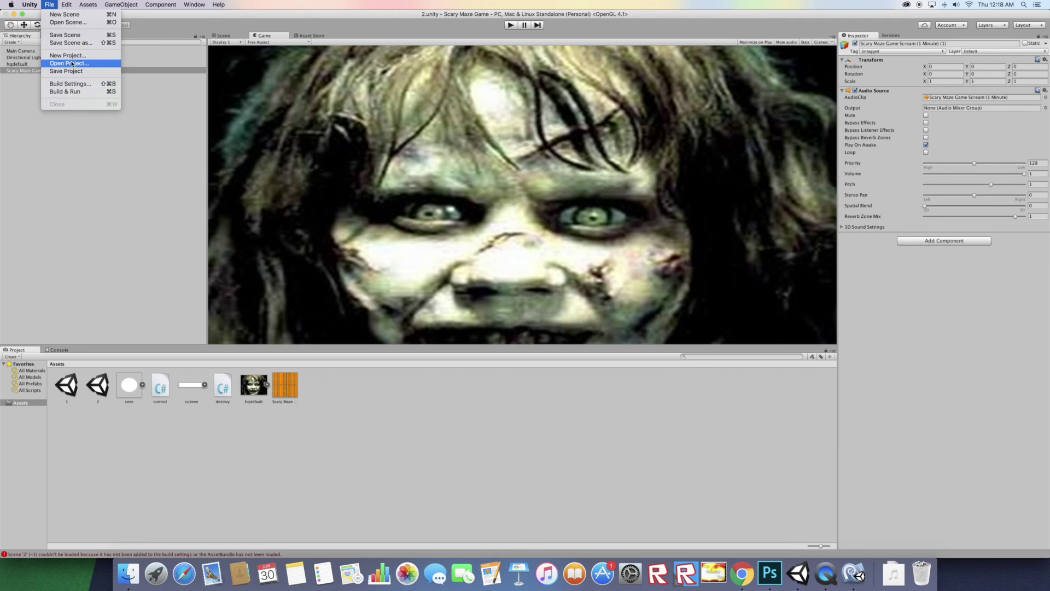
pyautogui.click(72, 83)
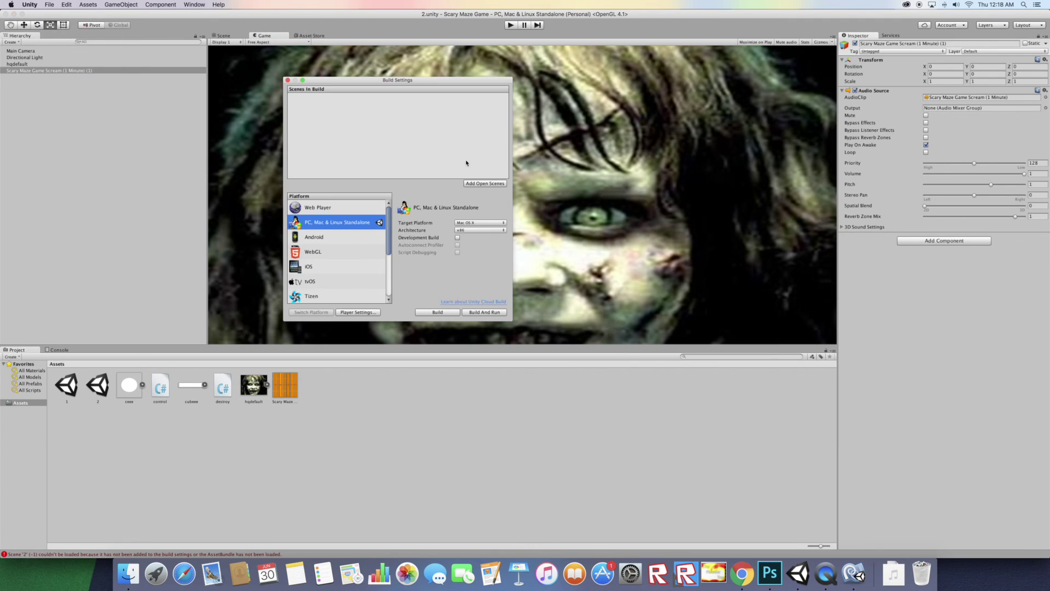
pyautogui.doubleClick(66, 385)
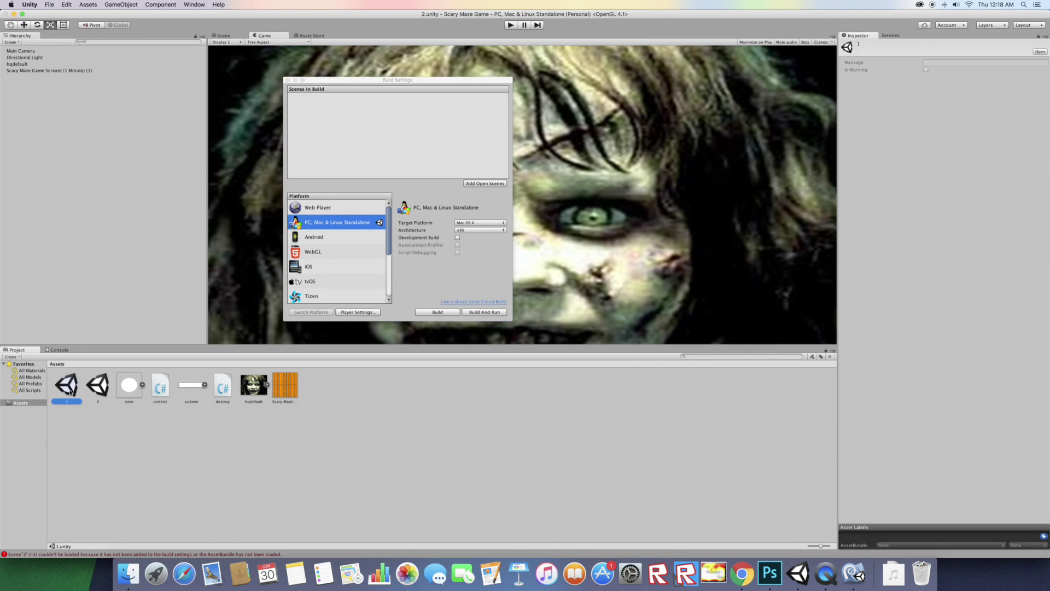
pyautogui.click(481, 184)
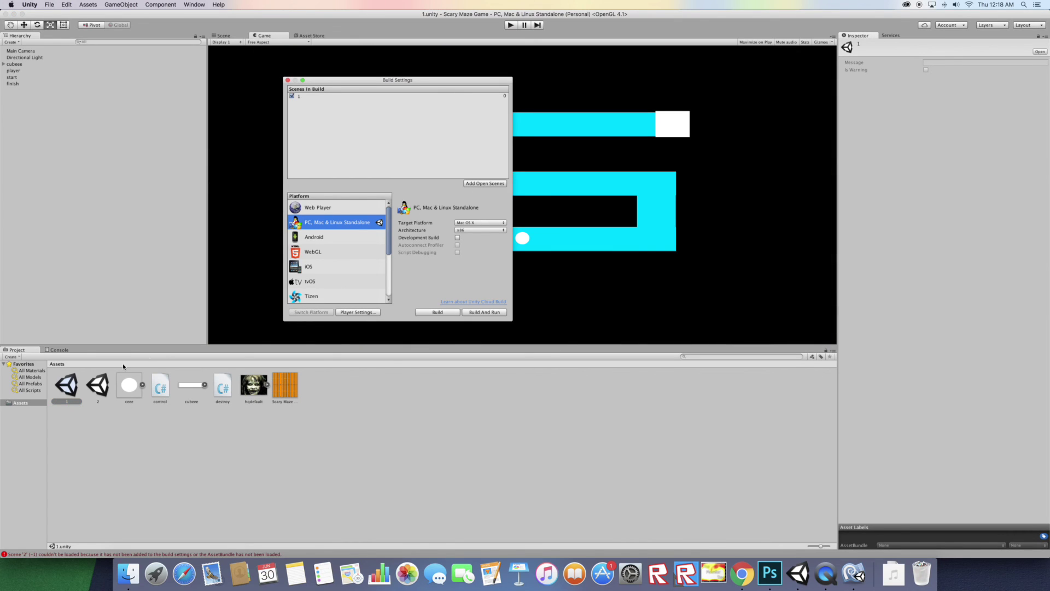
pyautogui.doubleClick(98, 385)
pyautogui.click(491, 184)
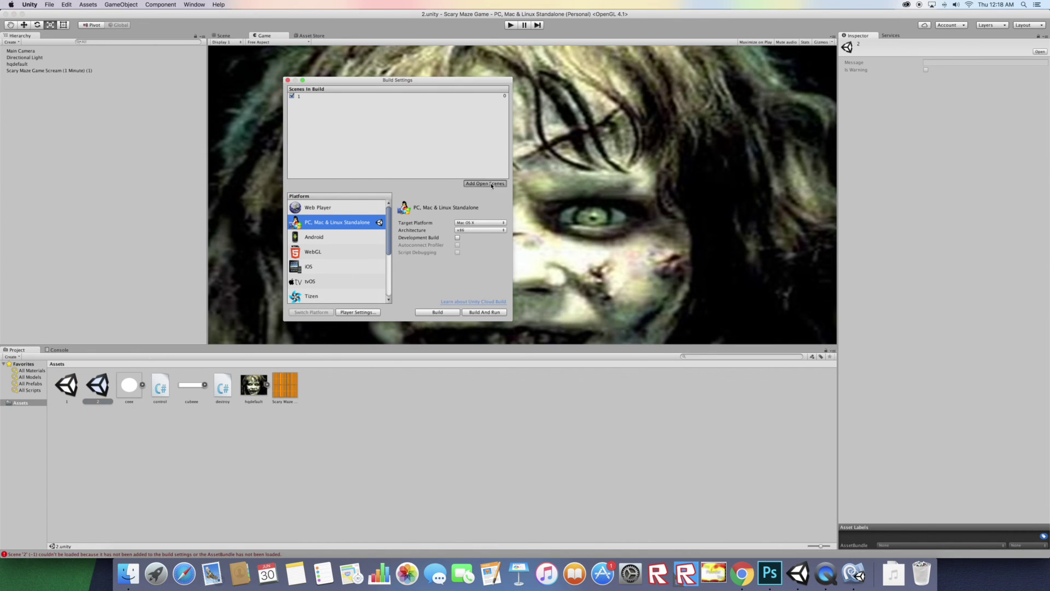
# Check the LoadLevel call of the destroy script in MonoDevelop, and return to Unity with scene 1 open and the build settings closed
pyautogui.click(854, 574)
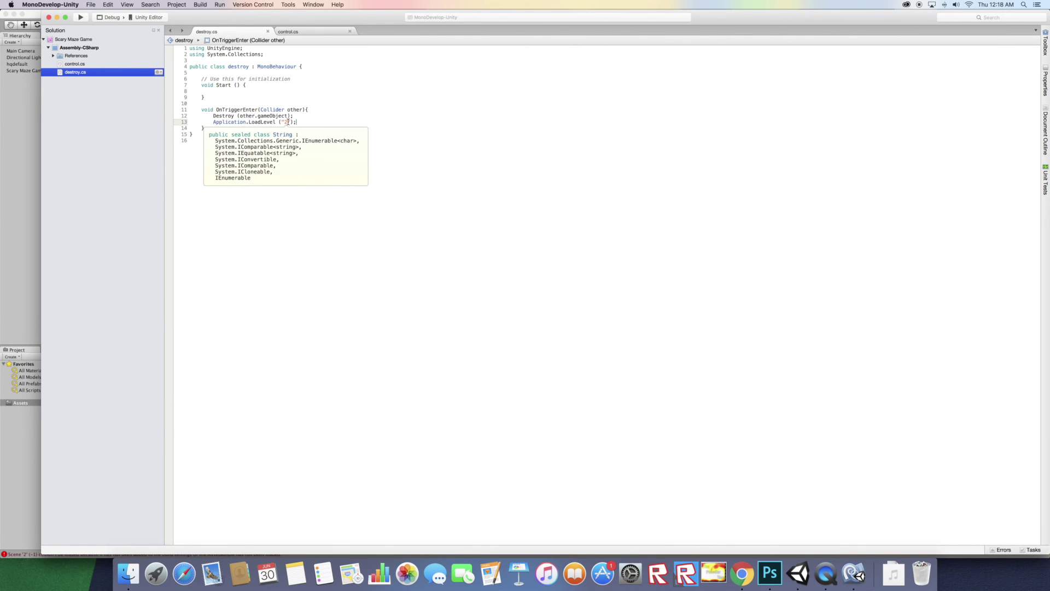
pyautogui.click(57, 17)
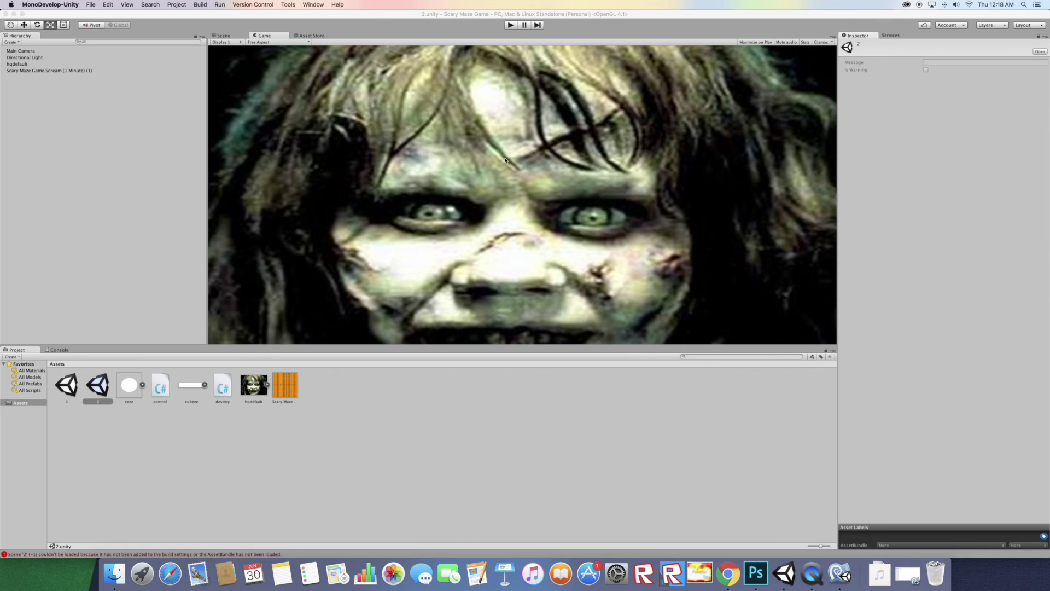
pyautogui.doubleClick(76, 390)
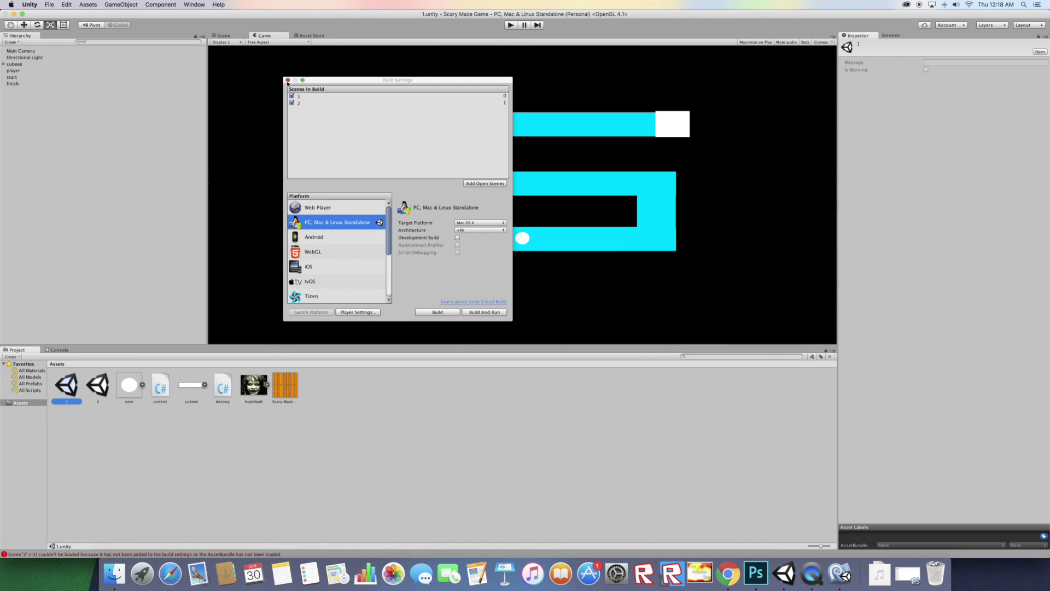
pyautogui.click(288, 80)
# Check the system sound volume and playtest scene 1 through to the scary image scene, stopping the game at the end
pyautogui.click(956, 4)
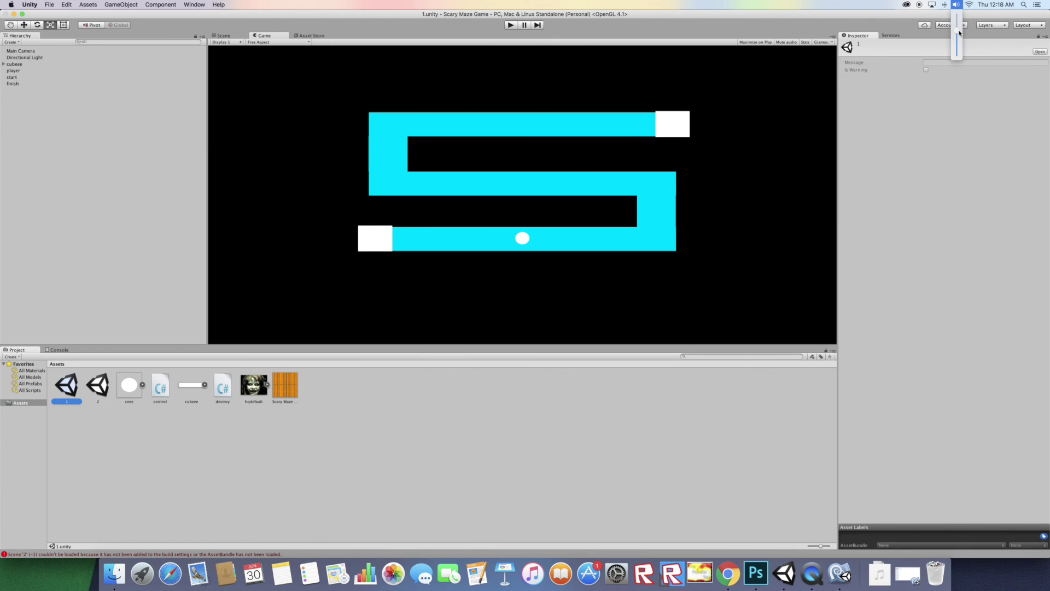
pyautogui.click(600, 70)
pyautogui.press('super+p')
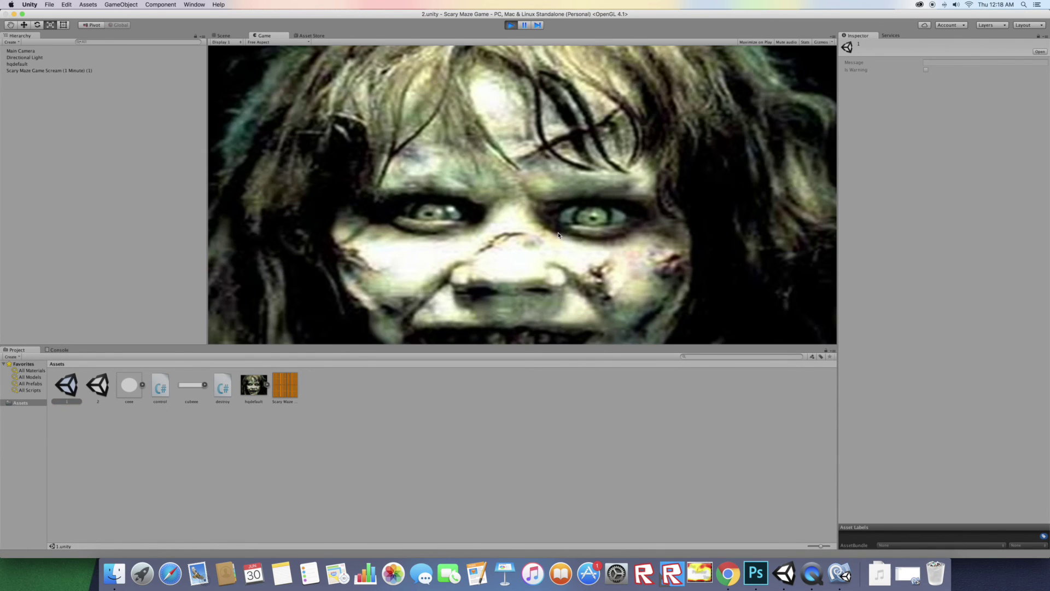
pyautogui.click(511, 25)
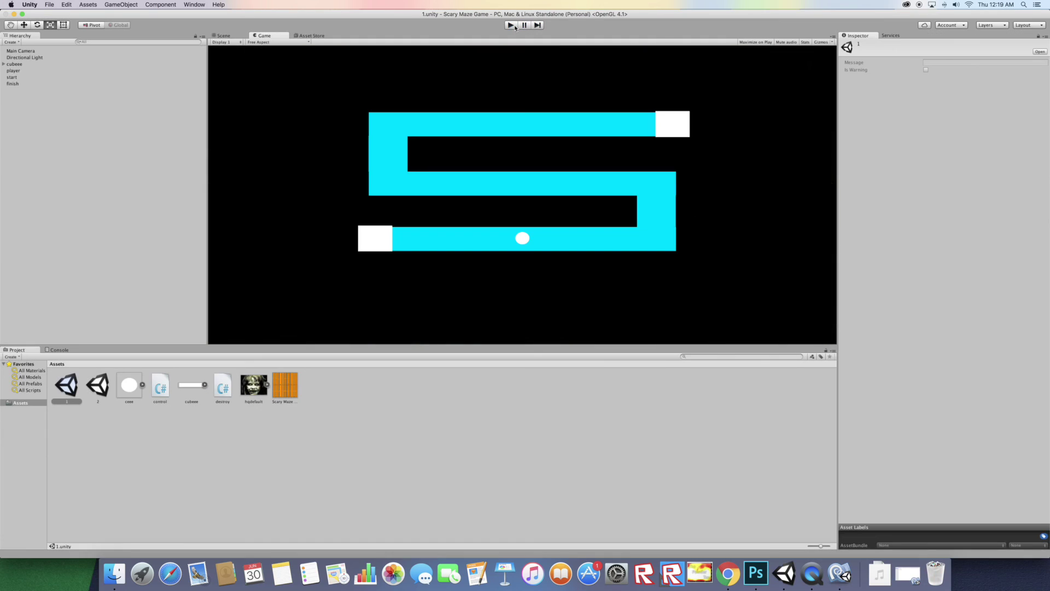